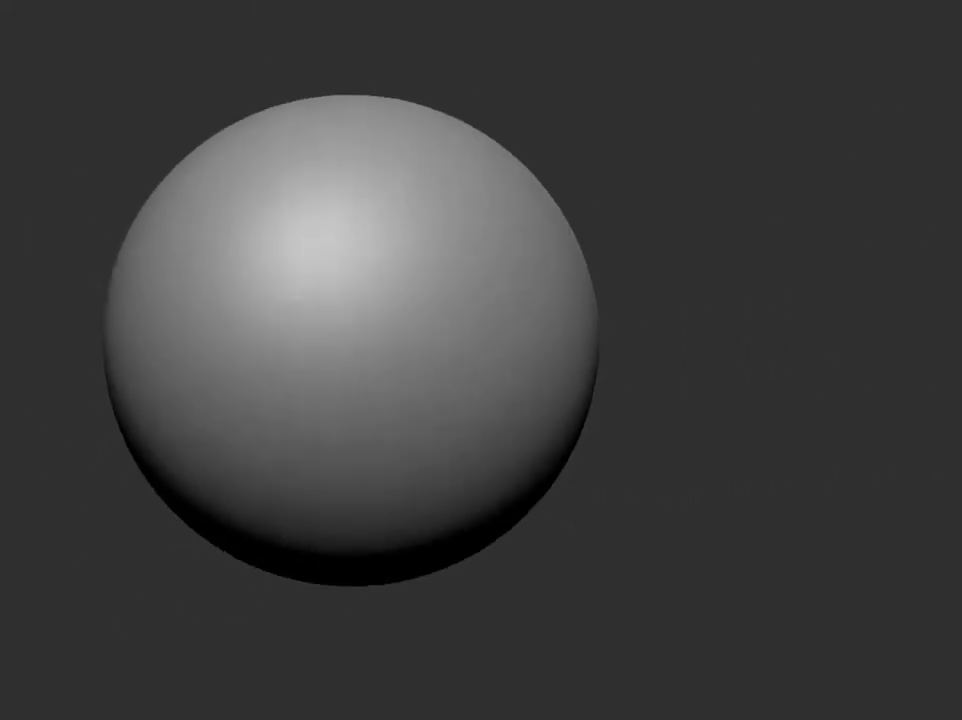
- Flatten the sphere's upper side and base, dent the right flank, and smooth the neck-body bump
mouse_move(580, 260)
left_mouse_down()
mouse_move(480, 325)
mouse_move(348, 374)
left_mouse_up()
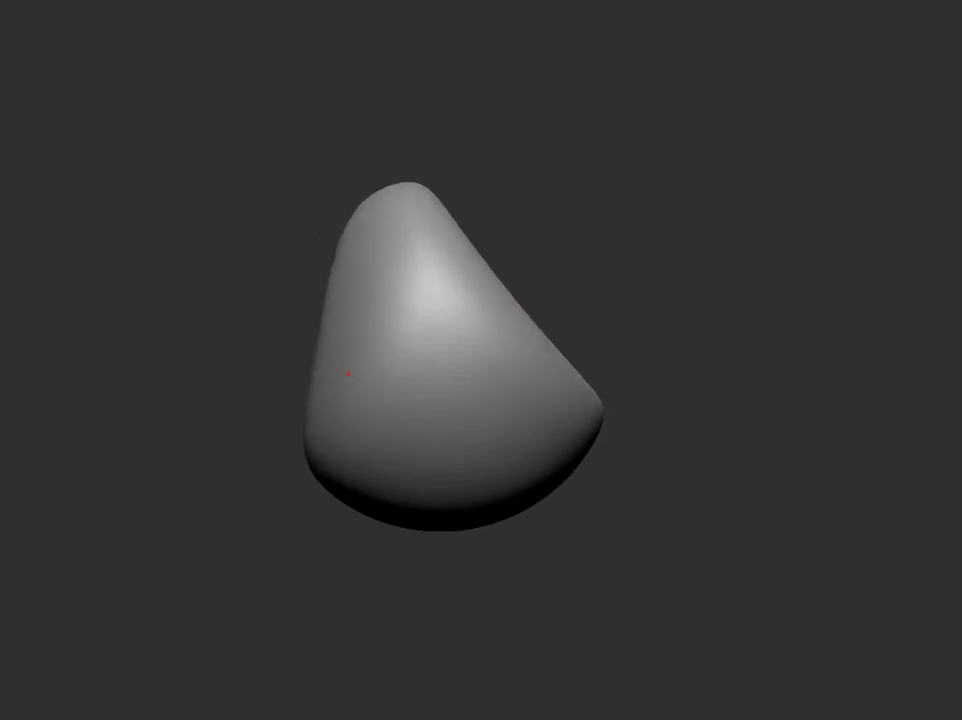
left_click_drag(463, 503, 467, 470)
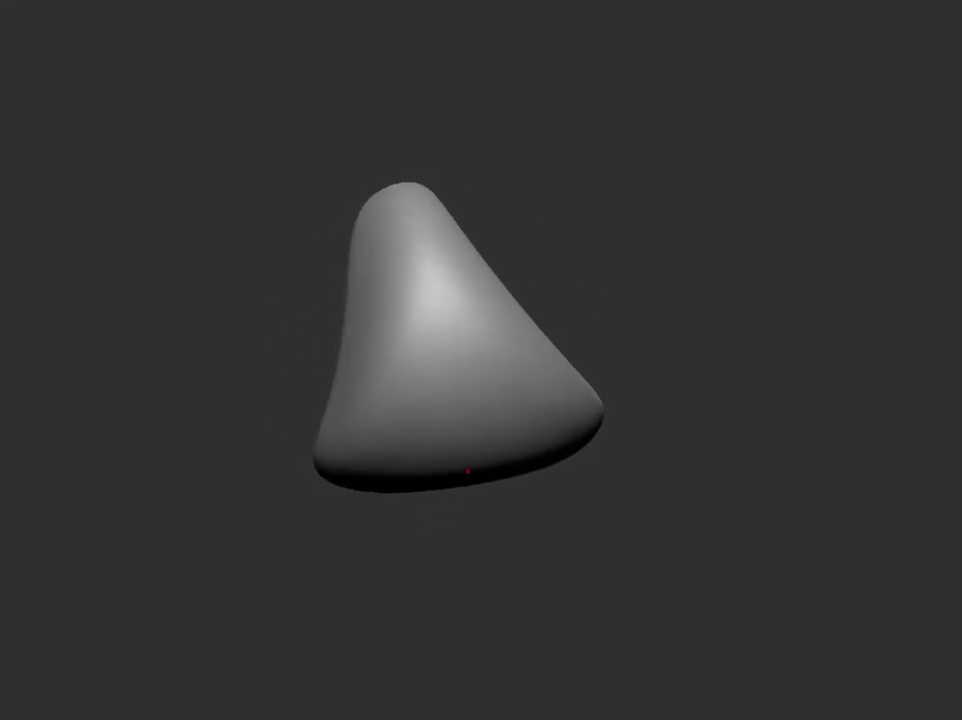
left_click_drag(503, 297, 466, 341)
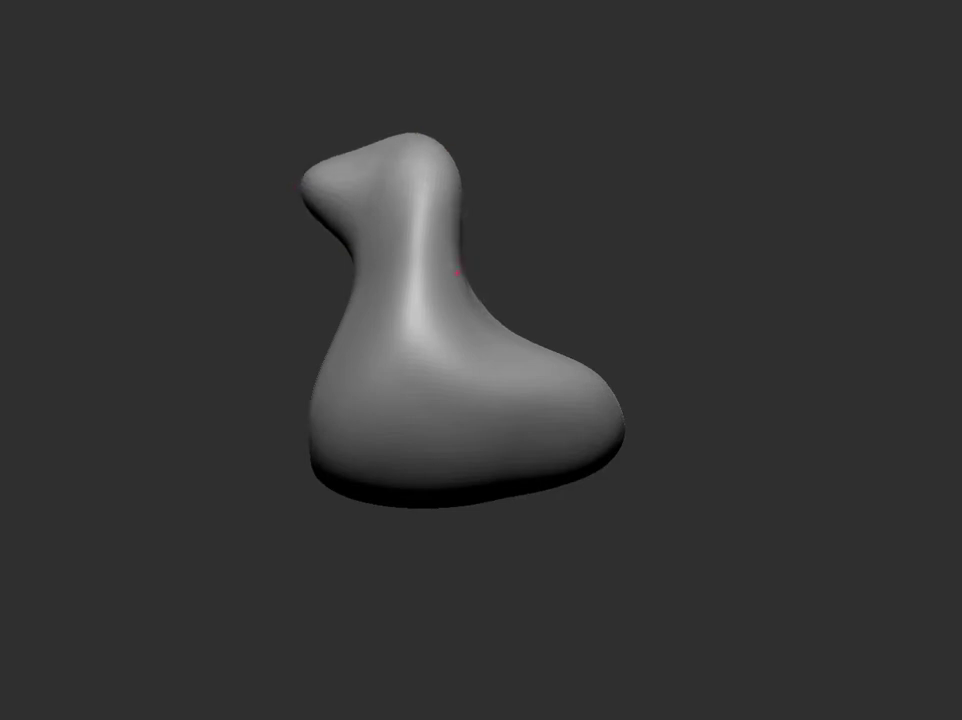
left_click_drag(475, 323, 361, 279)
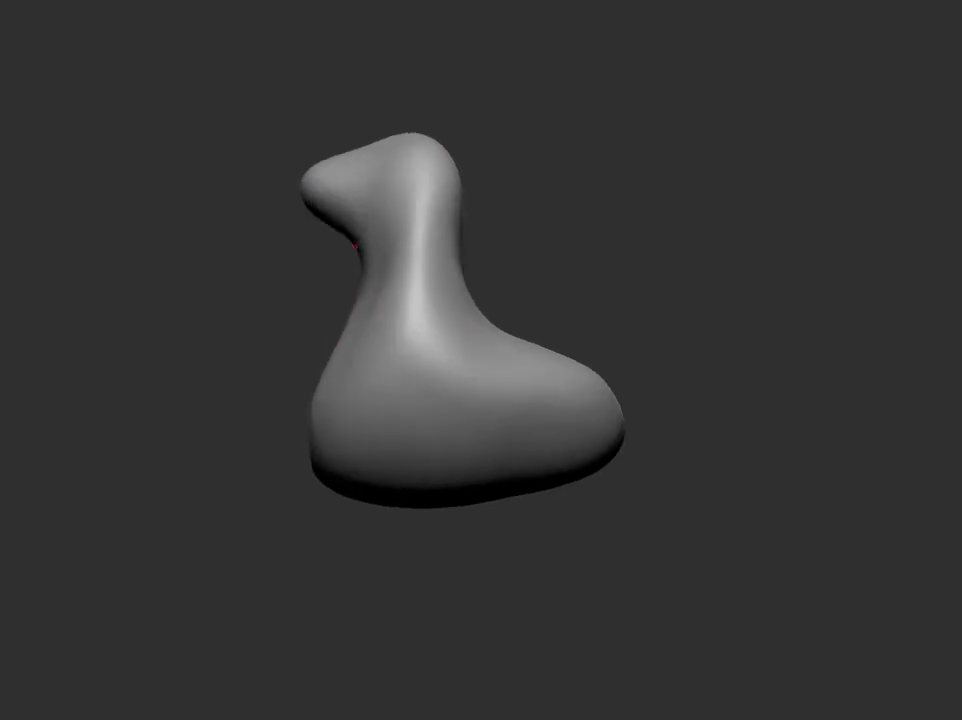
middle_click_drag(361, 140, 363, 288)
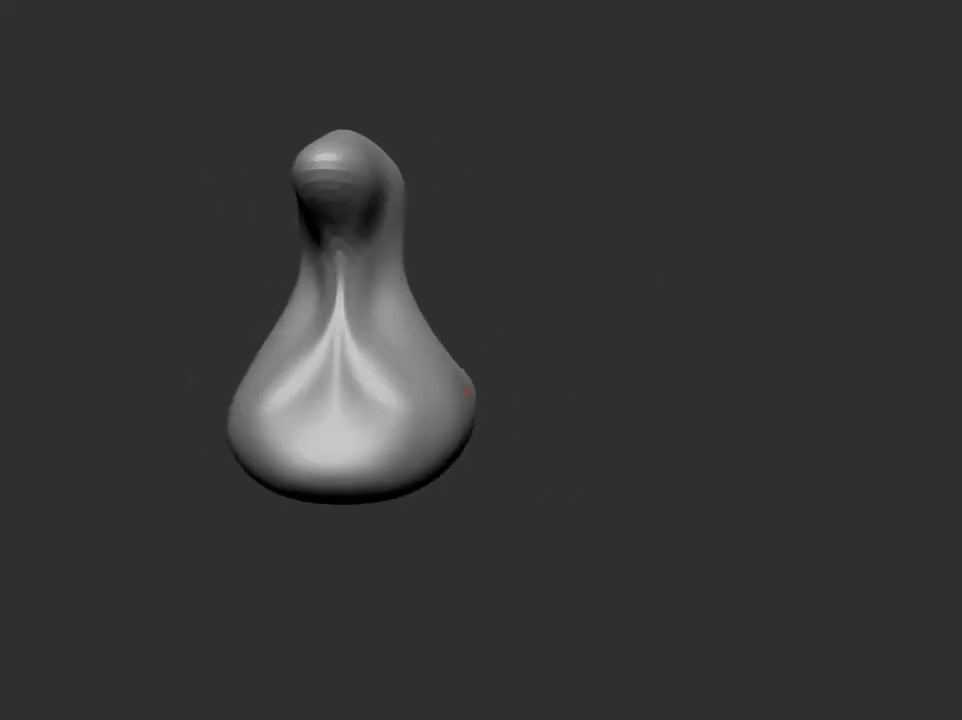
- Reshape the head and neck with the Move brush, narrowing the back of the head, checking from all sides
middle_click_drag(541, 492, 352, 266)
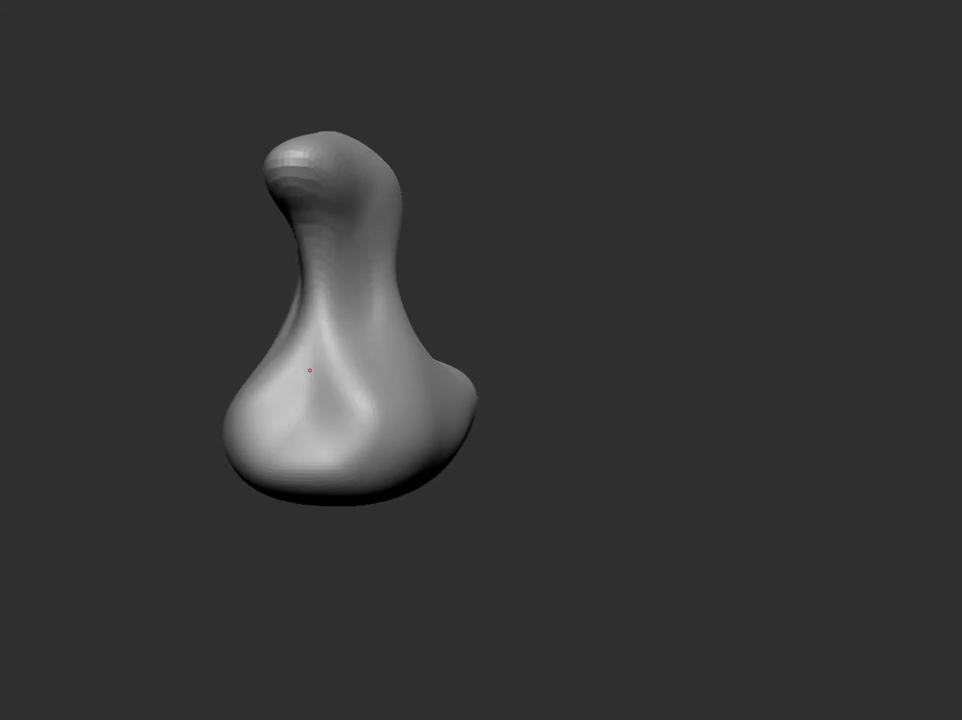
mouse_move(309, 370)
middle_mouse_down()
mouse_move(558, 290)
mouse_move(318, 243)
middle_mouse_up()
mouse_move(325, 305)
middle_mouse_down()
mouse_move(533, 266)
mouse_move(575, 268)
mouse_move(294, 367)
mouse_move(593, 296)
mouse_move(578, 485)
mouse_move(707, 474)
mouse_move(567, 250)
middle_mouse_up()
mouse_move(567, 250)
left_mouse_down()
mouse_move(419, 189)
mouse_move(471, 175)
left_mouse_up()
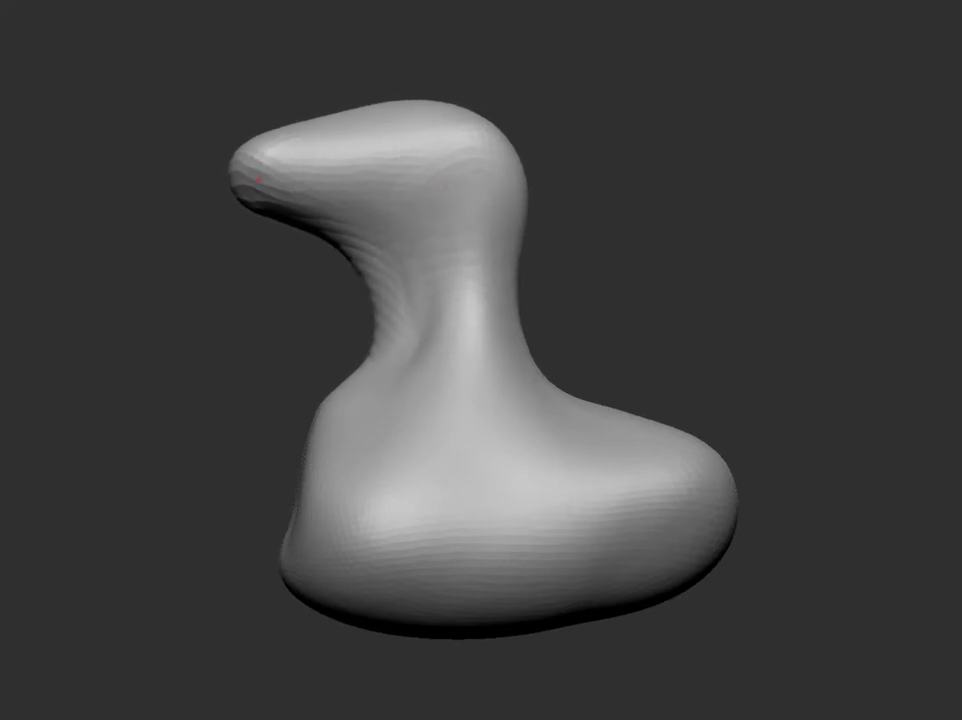
left_click_drag(258, 179, 432, 177)
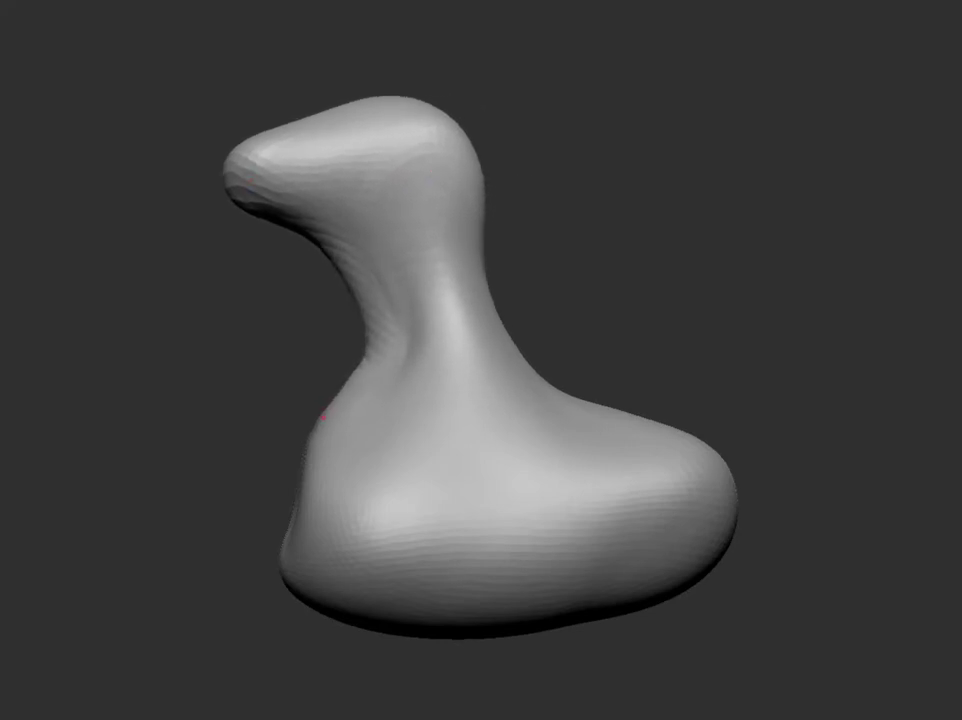
mouse_move(324, 417)
left_mouse_down()
mouse_move(679, 288)
mouse_move(666, 301)
mouse_move(928, 107)
left_mouse_up()
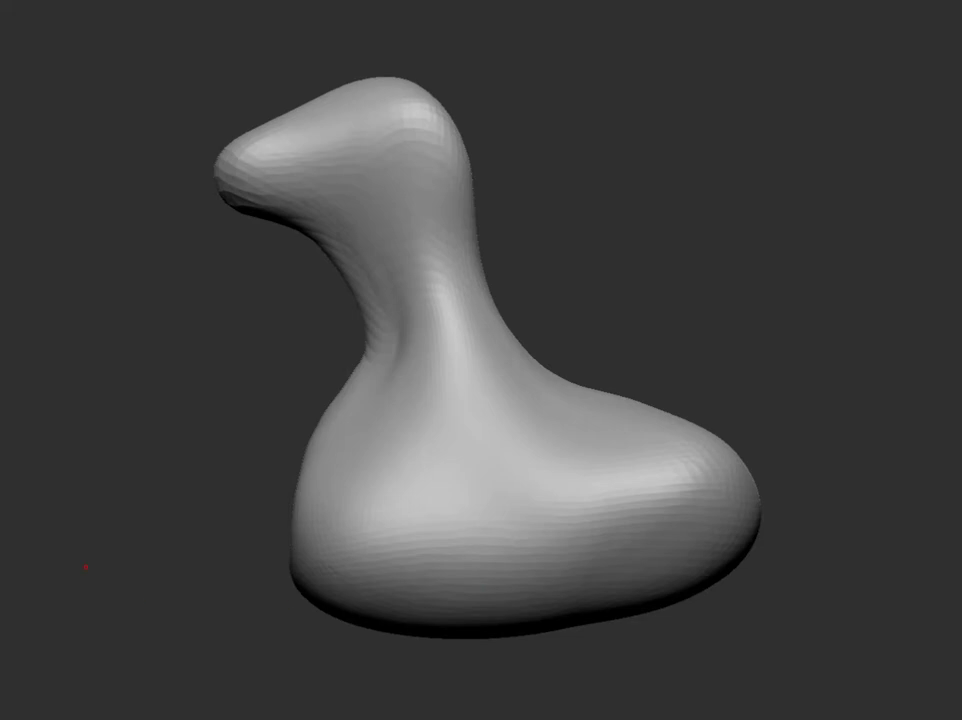
mouse_move(85, 567)
left_mouse_down()
mouse_move(827, 466)
mouse_move(769, 638)
mouse_move(839, 625)
mouse_move(809, 567)
mouse_move(194, 504)
mouse_move(157, 510)
mouse_move(194, 504)
left_mouse_up()
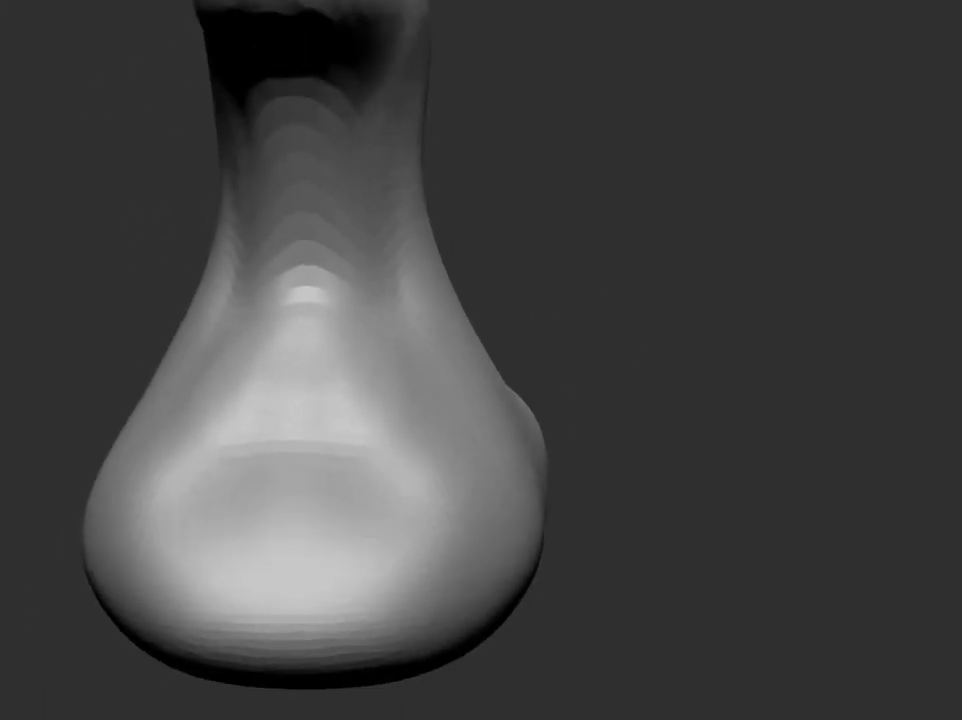
mouse_move(668, 507)
left_mouse_down()
mouse_move(726, 496)
mouse_move(693, 490)
mouse_move(629, 268)
mouse_move(694, 279)
mouse_move(678, 292)
mouse_move(650, 267)
mouse_move(454, 473)
left_mouse_up()
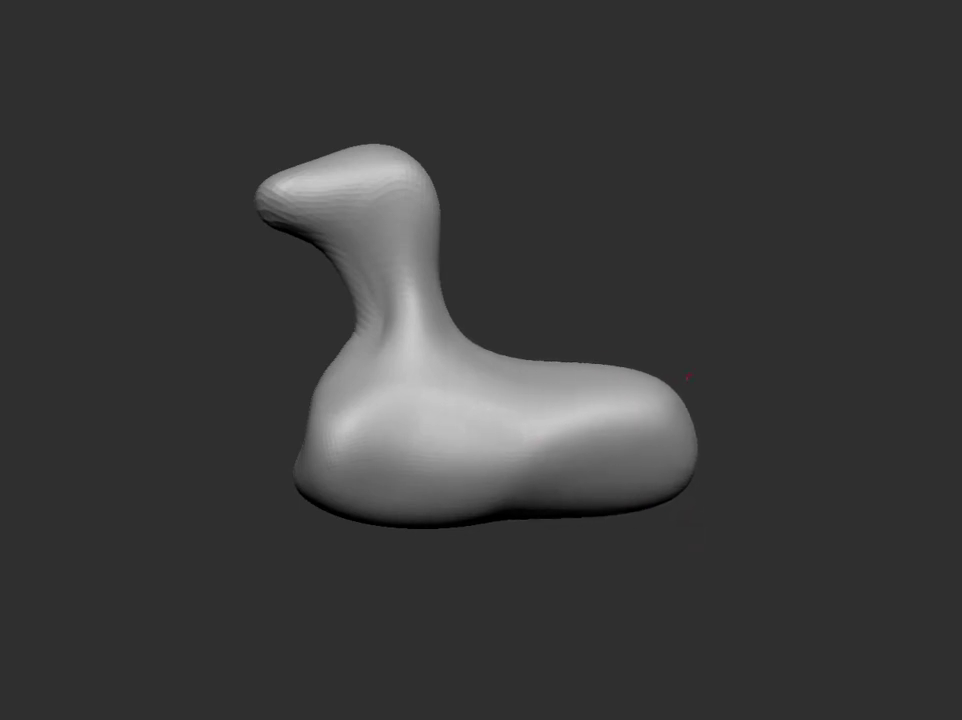
mouse_move(688, 377)
left_mouse_down()
mouse_move(569, 552)
mouse_move(543, 565)
mouse_move(569, 578)
mouse_move(552, 565)
mouse_move(429, 590)
mouse_move(401, 573)
mouse_move(603, 328)
mouse_move(737, 419)
mouse_move(745, 410)
mouse_move(735, 405)
left_mouse_up()
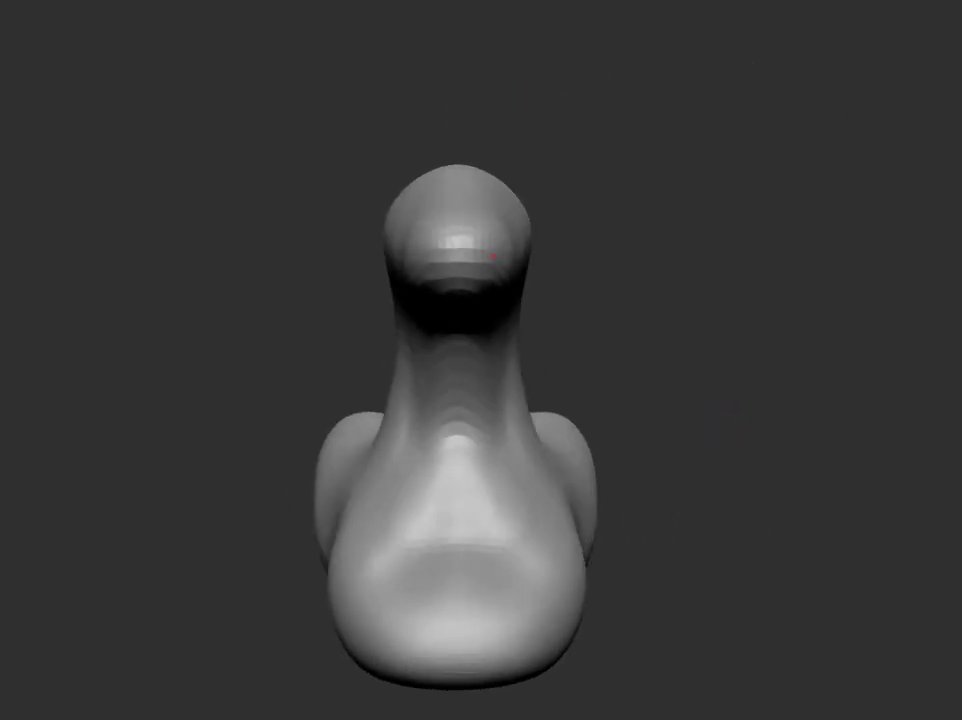
- Orbit to a side view of the rear and narrow the heel at the back of the body
left_click_drag(421, 263, 658, 268)
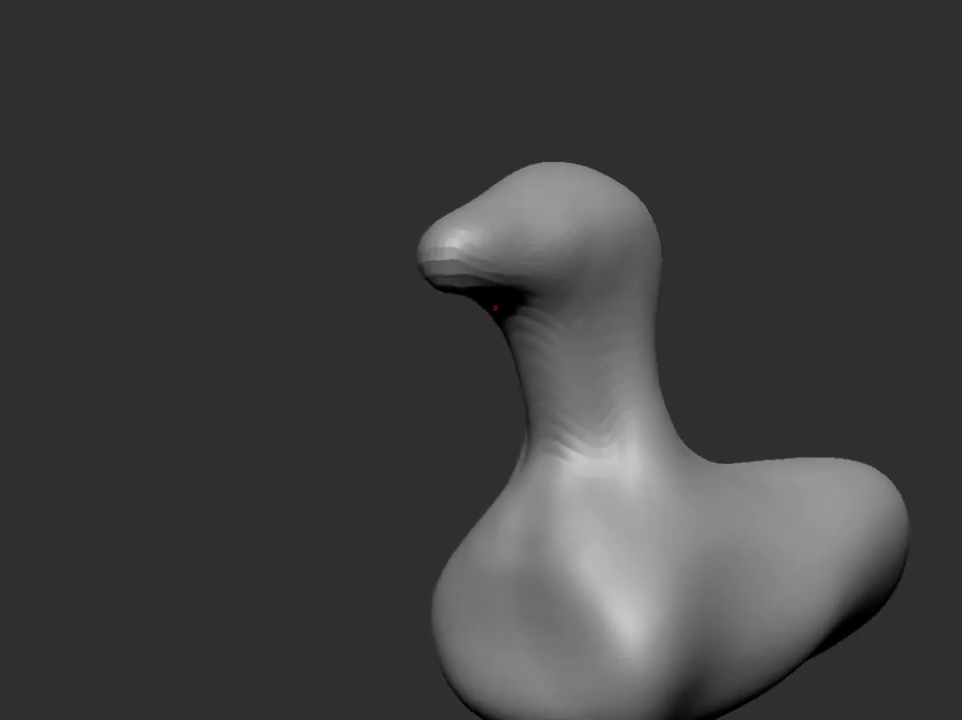
mouse_move(495, 308)
left_mouse_down()
mouse_move(730, 500)
mouse_move(797, 509)
mouse_move(705, 514)
mouse_move(435, 365)
left_mouse_up()
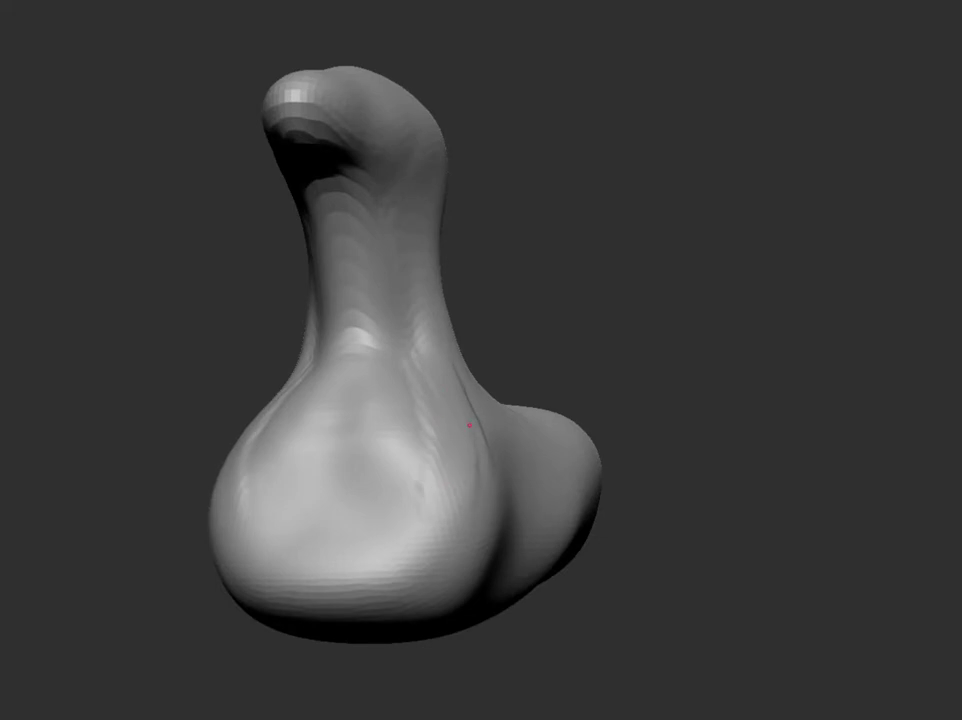
left_click_drag(435, 498, 525, 570)
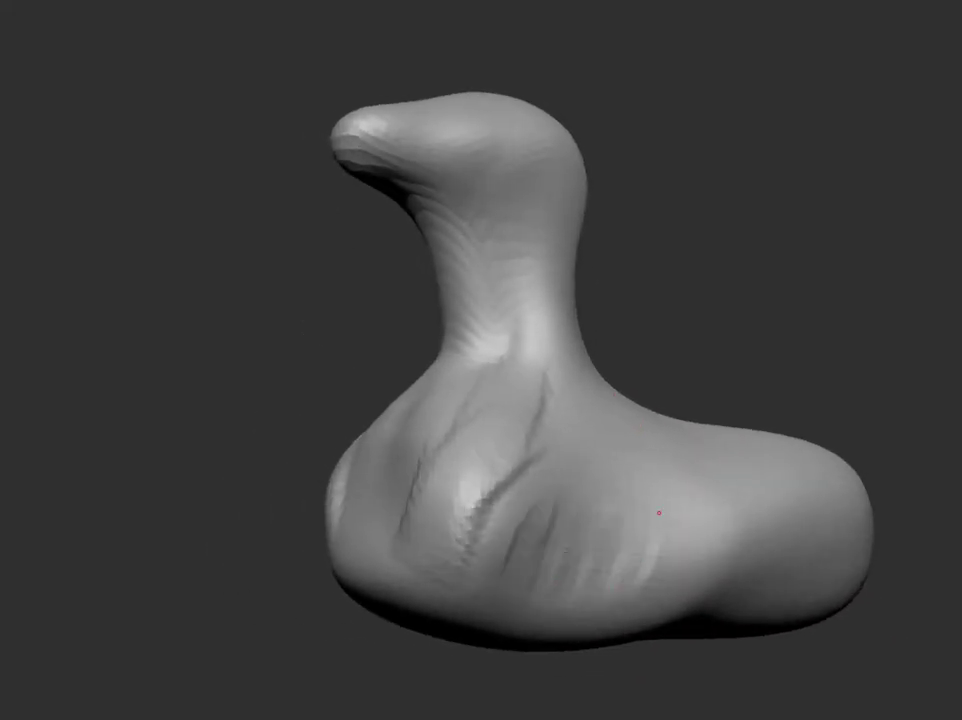
mouse_move(659, 512)
left_mouse_down()
mouse_move(784, 365)
mouse_move(715, 418)
mouse_move(601, 400)
mouse_move(640, 395)
mouse_move(574, 300)
mouse_move(625, 247)
mouse_move(633, 468)
mouse_move(515, 251)
left_mouse_up()
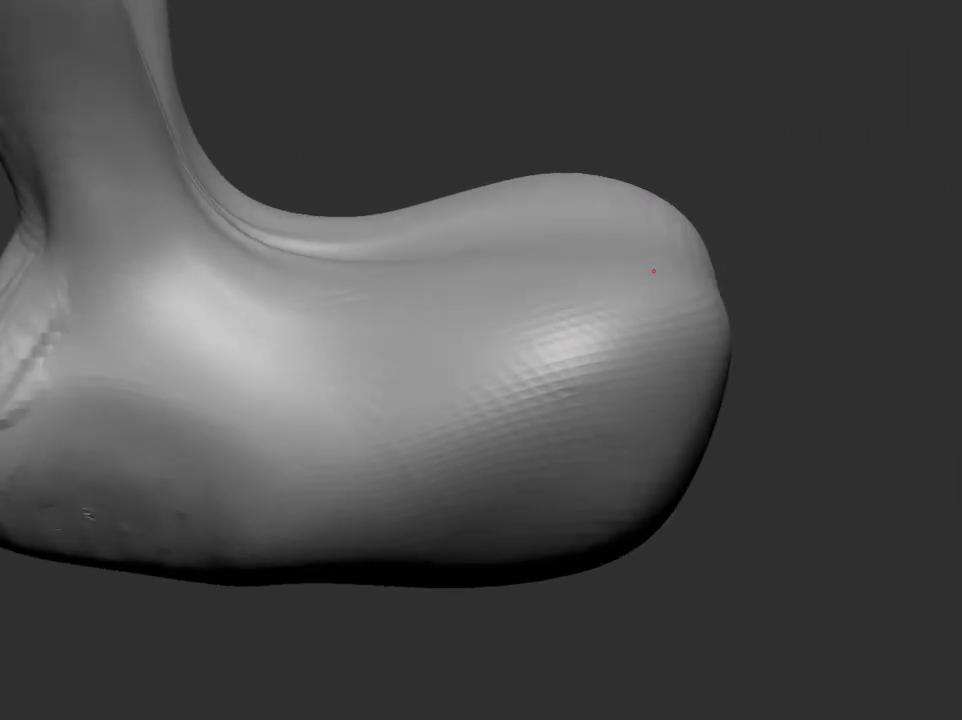
mouse_move(629, 502)
left_mouse_down()
mouse_move(730, 532)
mouse_move(784, 527)
mouse_move(740, 500)
mouse_move(762, 526)
mouse_move(799, 537)
left_mouse_up()
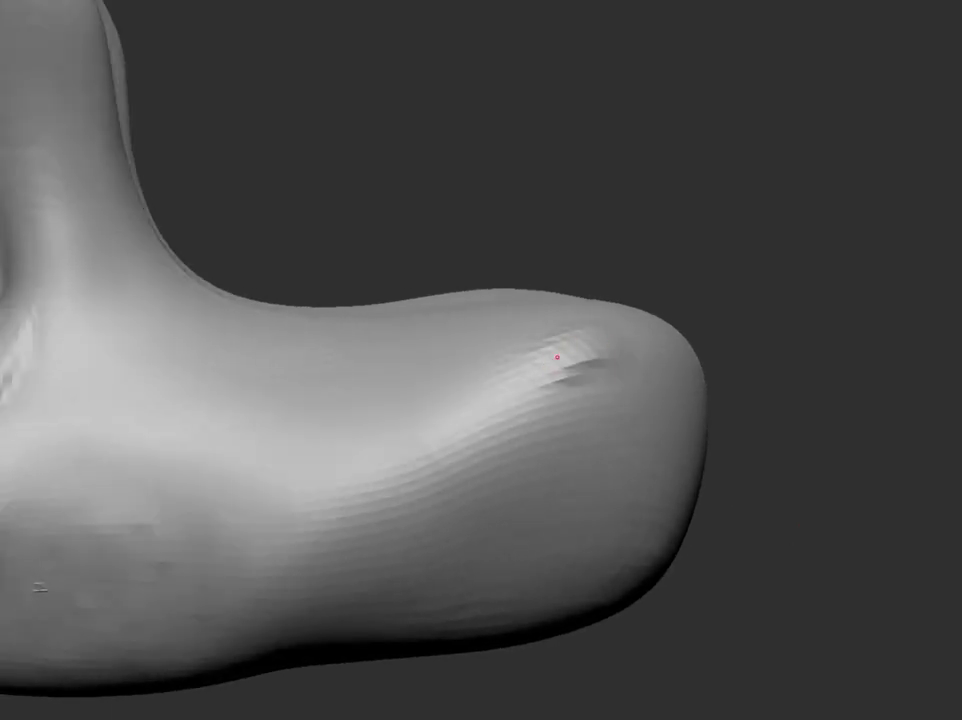
left_click_drag(640, 357, 593, 343)
mouse_move(648, 438)
left_mouse_down()
mouse_move(728, 500)
mouse_move(742, 498)
left_mouse_up()
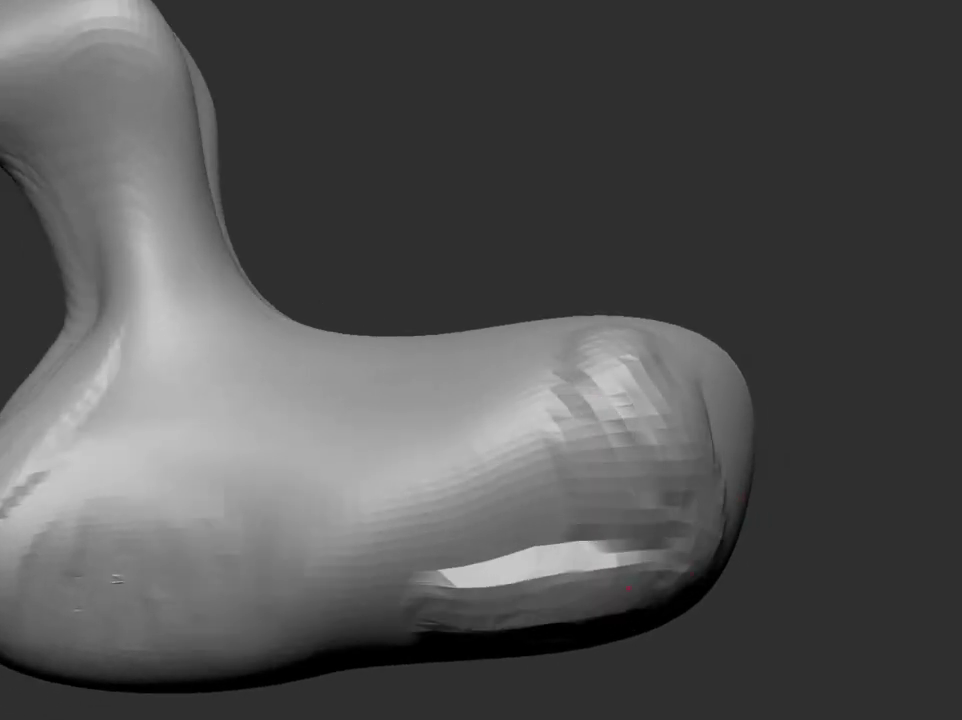
- Sculpt the rear heel narrower and build up its shape, checking it at several zoom levels
left_click_drag(628, 590, 818, 593)
mouse_move(605, 597)
left_mouse_down()
mouse_move(769, 554)
mouse_move(558, 383)
left_mouse_up()
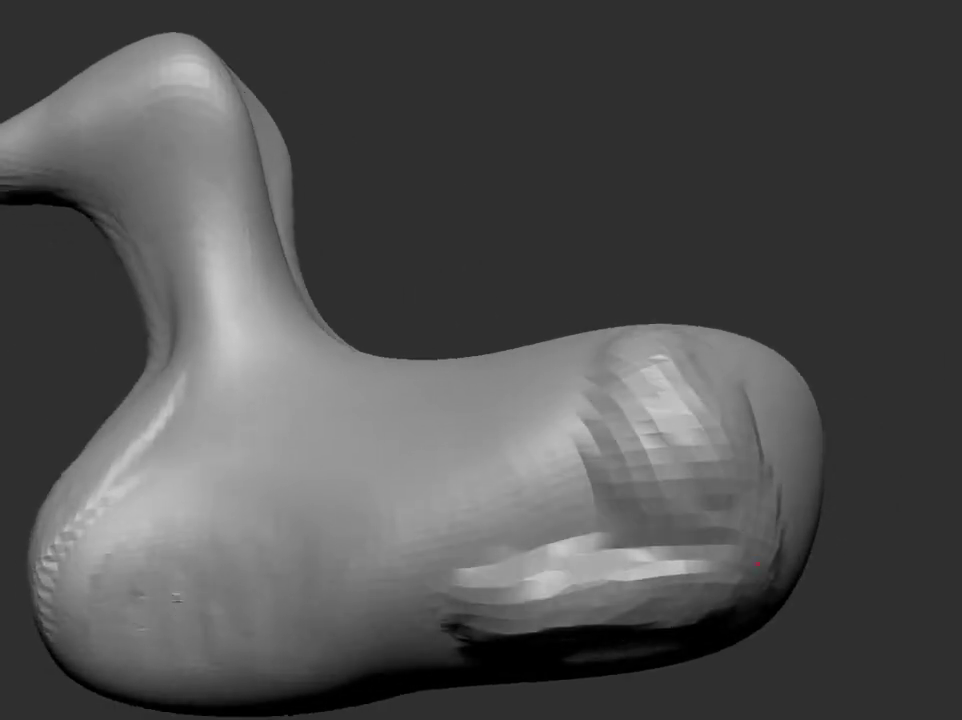
mouse_move(556, 476)
left_mouse_down()
mouse_move(773, 576)
mouse_move(488, 208)
mouse_move(551, 486)
left_mouse_up()
mouse_move(585, 620)
left_mouse_down()
mouse_move(608, 548)
mouse_move(651, 578)
mouse_move(702, 563)
mouse_move(737, 332)
left_mouse_up()
mouse_move(690, 293)
left_mouse_down()
mouse_move(698, 208)
mouse_move(704, 316)
left_mouse_up()
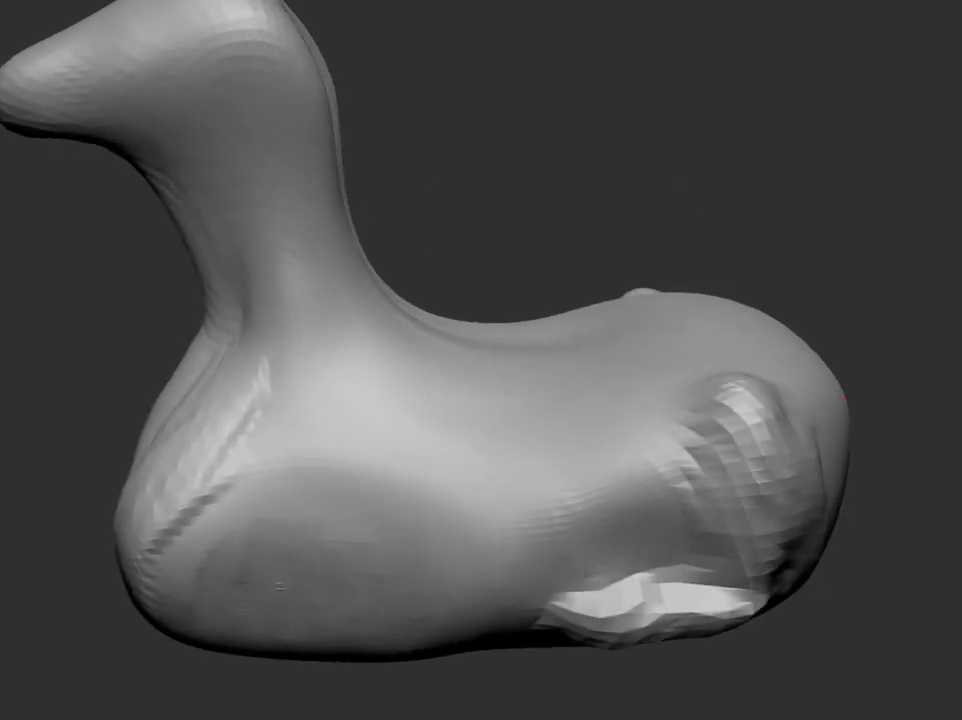
left_click_drag(808, 397, 851, 423)
mouse_move(842, 551)
left_mouse_down()
mouse_move(458, 432)
mouse_move(580, 232)
mouse_move(612, 230)
mouse_move(451, 253)
mouse_move(704, 492)
mouse_move(688, 541)
mouse_move(762, 537)
mouse_move(437, 292)
mouse_move(610, 290)
mouse_move(632, 310)
mouse_move(729, 594)
mouse_move(770, 596)
left_mouse_up()
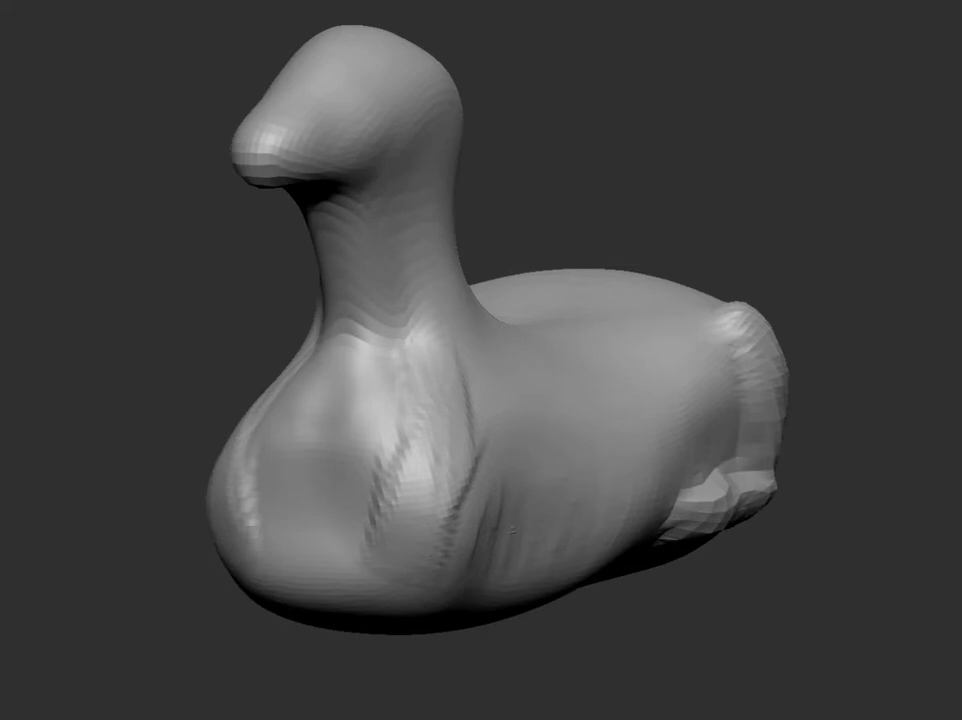
- Check the polygroups with Polyframe, then shape the muzzle from a side-on view
key("shift+f")
mouse_move(770, 596)
left_mouse_down()
mouse_move(770, 540)
mouse_move(770, 596)
mouse_move(769, 565)
mouse_move(670, 507)
mouse_move(799, 573)
mouse_move(741, 617)
mouse_move(800, 615)
mouse_move(740, 615)
mouse_move(800, 615)
mouse_move(800, 560)
mouse_move(800, 600)
mouse_move(700, 580)
mouse_move(800, 600)
mouse_move(800, 620)
left_mouse_up()
key("shift+f")
mouse_move(687, 300)
left_mouse_down("ctrl+alt")
mouse_move(687, 270)
mouse_move(740, 280)
mouse_move(687, 280)
mouse_move(698, 290)
mouse_move(679, 301)
mouse_move(653, 284)
left_mouse_up("ctrl+alt")
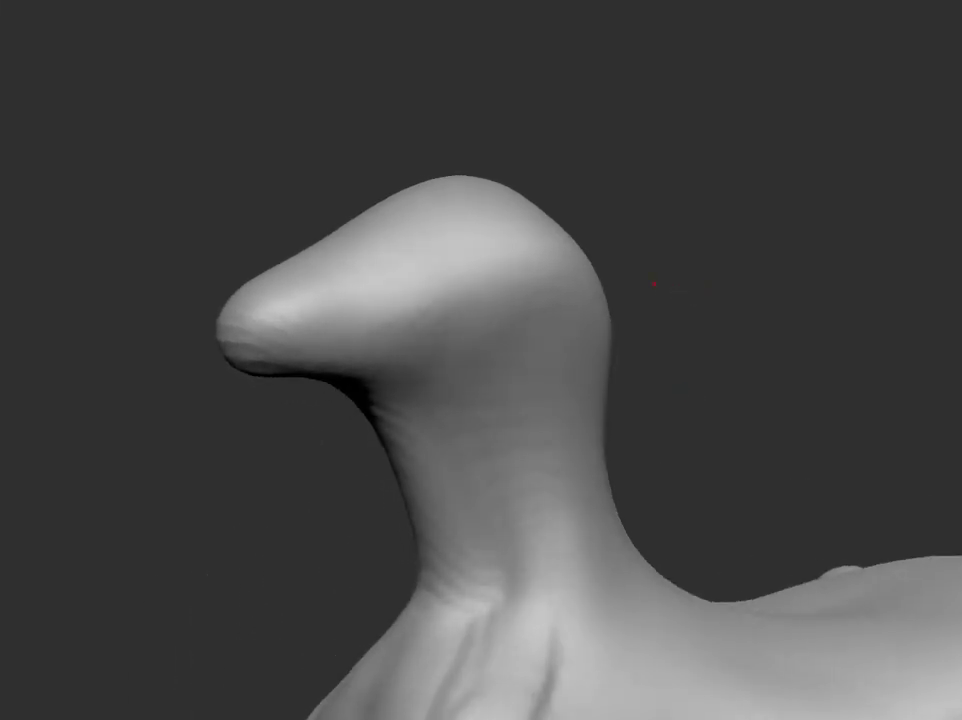
left_click_drag(447, 185, 474, 183)
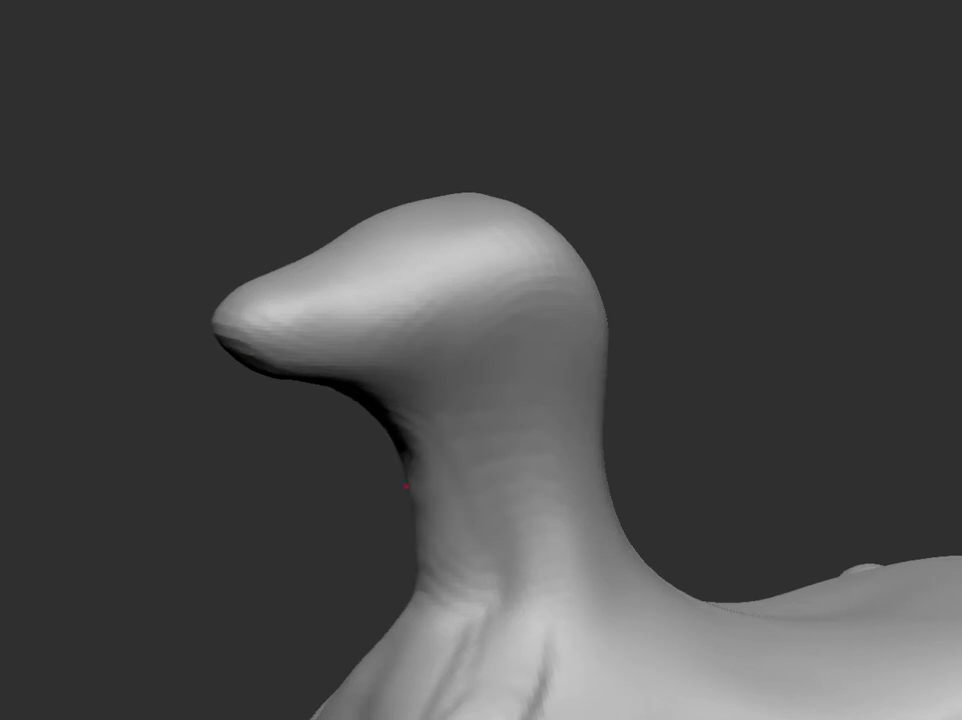
mouse_move(694, 383)
left_mouse_down()
mouse_move(633, 393)
mouse_move(626, 411)
mouse_move(600, 405)
left_mouse_up()
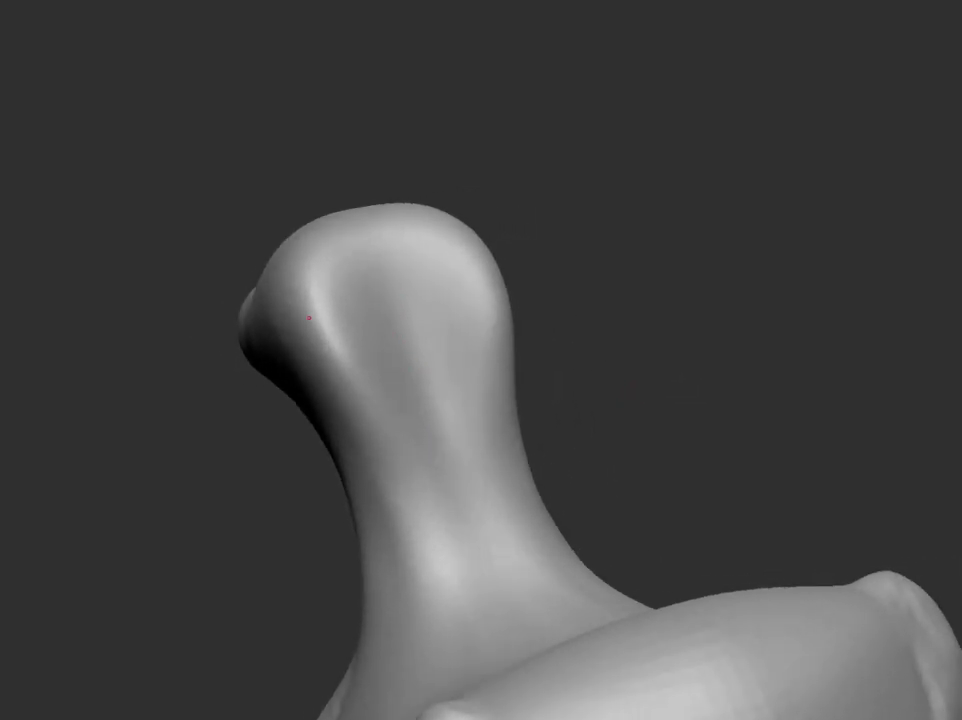
mouse_move(420, 332)
left_mouse_down()
mouse_move(692, 316)
mouse_move(683, 303)
mouse_move(661, 301)
mouse_move(414, 358)
left_mouse_up()
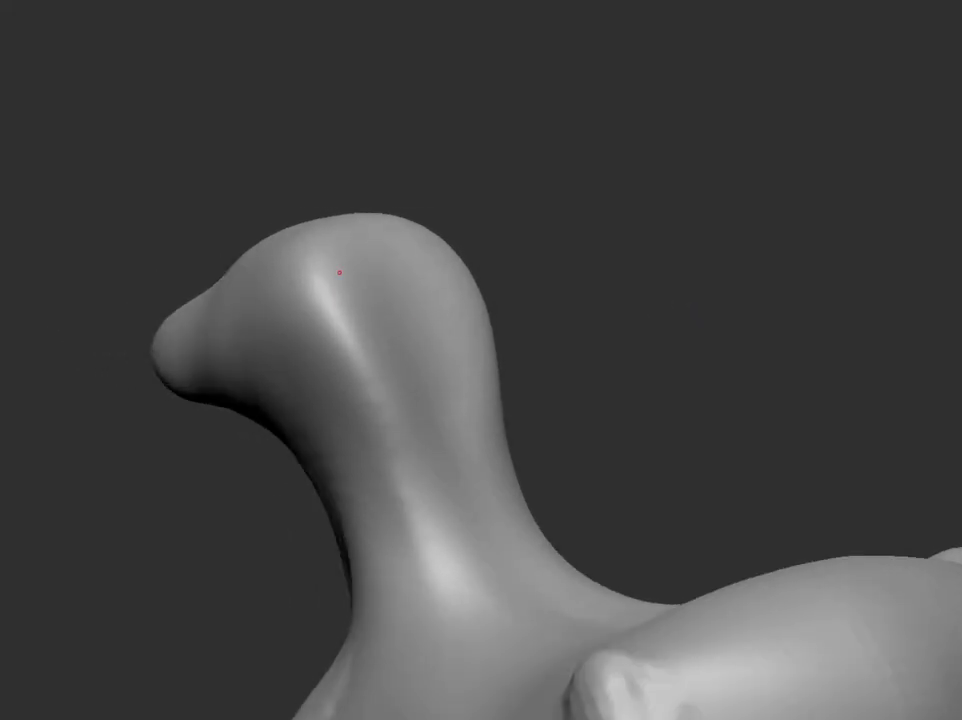
- Review the body and head from several angles and pull up two pointed ears
left_click_drag(428, 527, 199, 499)
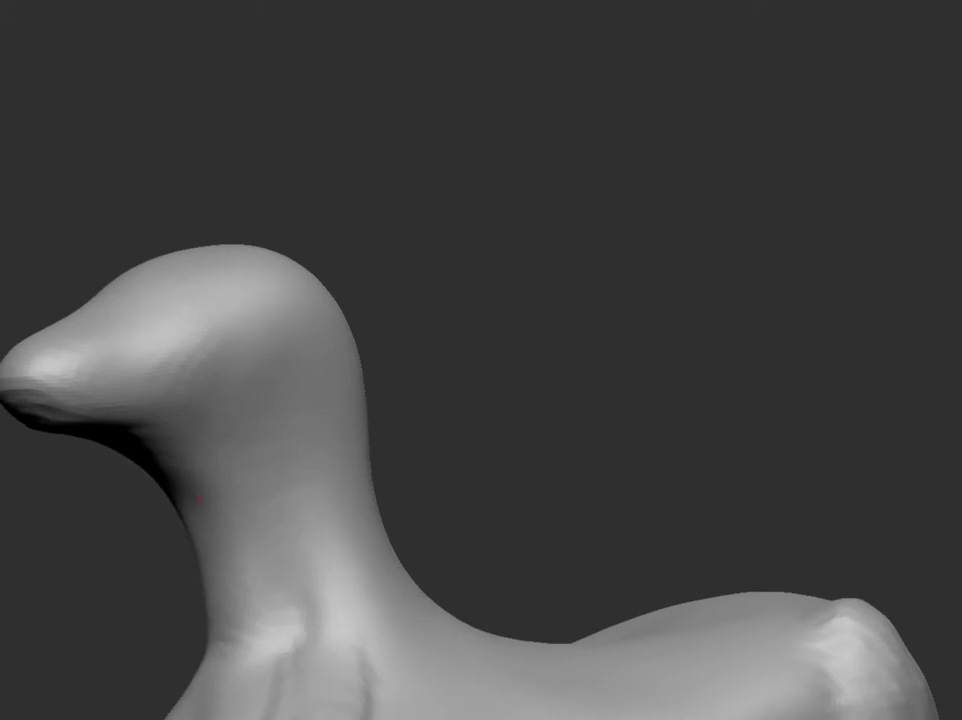
mouse_move(77, 397)
left_mouse_down()
mouse_move(337, 296)
mouse_move(565, 331)
mouse_move(575, 378)
mouse_move(358, 352)
mouse_move(539, 326)
mouse_move(415, 442)
left_mouse_up()
mouse_move(403, 310)
left_mouse_down()
mouse_move(515, 286)
mouse_move(600, 300)
mouse_move(455, 295)
left_mouse_up()
mouse_move(455, 421)
left_mouse_down()
mouse_move(640, 429)
mouse_move(661, 399)
mouse_move(640, 303)
mouse_move(698, 301)
mouse_move(671, 311)
mouse_move(556, 173)
mouse_move(642, 281)
mouse_move(504, 248)
left_mouse_up()
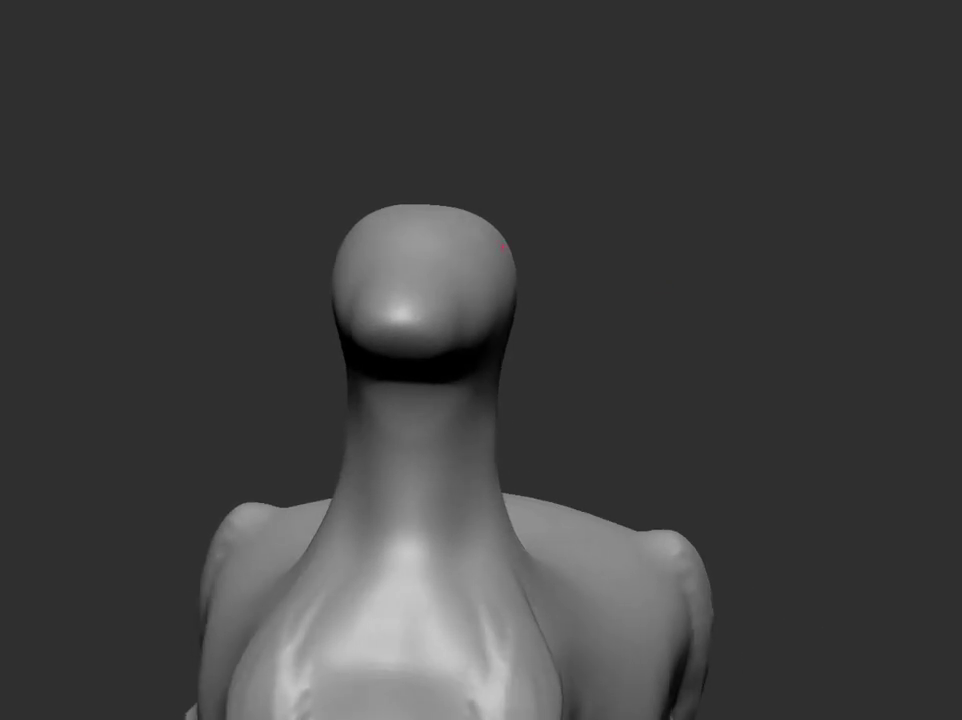
mouse_move(533, 122)
left_mouse_down()
mouse_move(676, 286)
mouse_move(640, 266)
mouse_move(654, 314)
mouse_move(694, 318)
mouse_move(655, 300)
mouse_move(674, 298)
left_mouse_up()
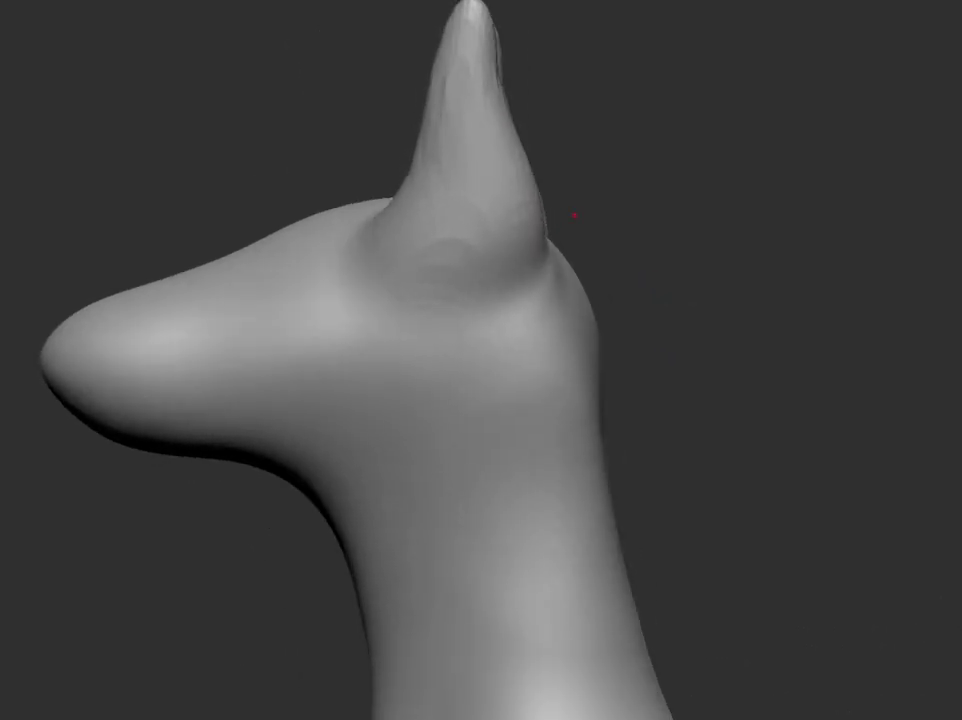
- Reshape the ear surface near its crease and pull the left ear's tip up to lengthen it
mouse_move(575, 215)
left_mouse_down()
mouse_move(672, 490)
mouse_move(730, 500)
left_mouse_up()
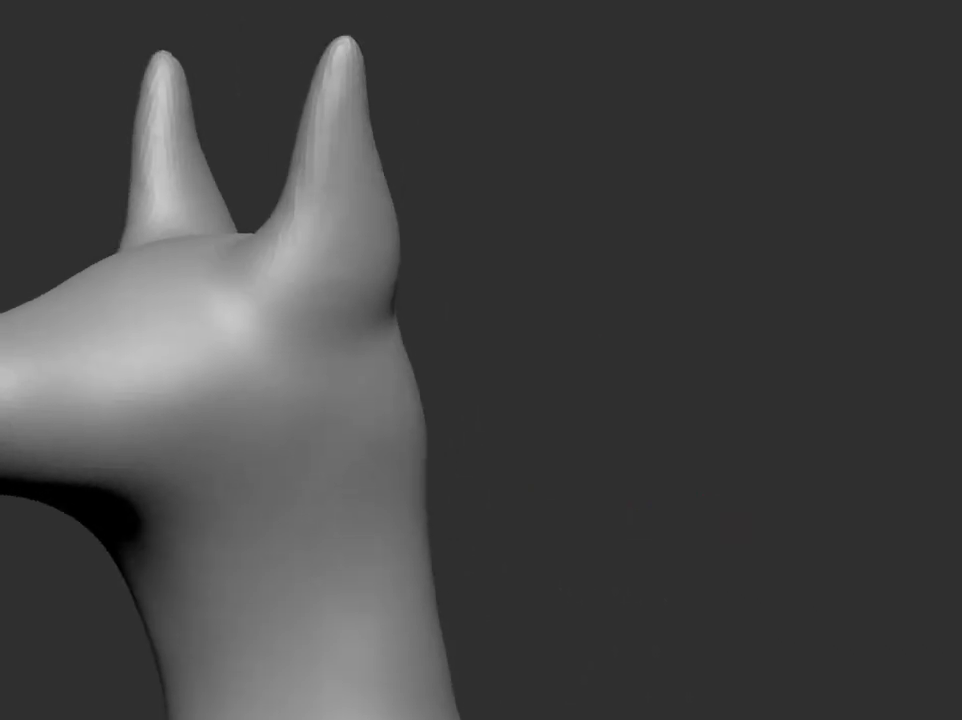
mouse_move(351, 13)
left_mouse_down("alt")
mouse_move(377, 115)
mouse_move(376, 88)
left_mouse_up("alt")
left_click_drag(333, 224, 563, 280)
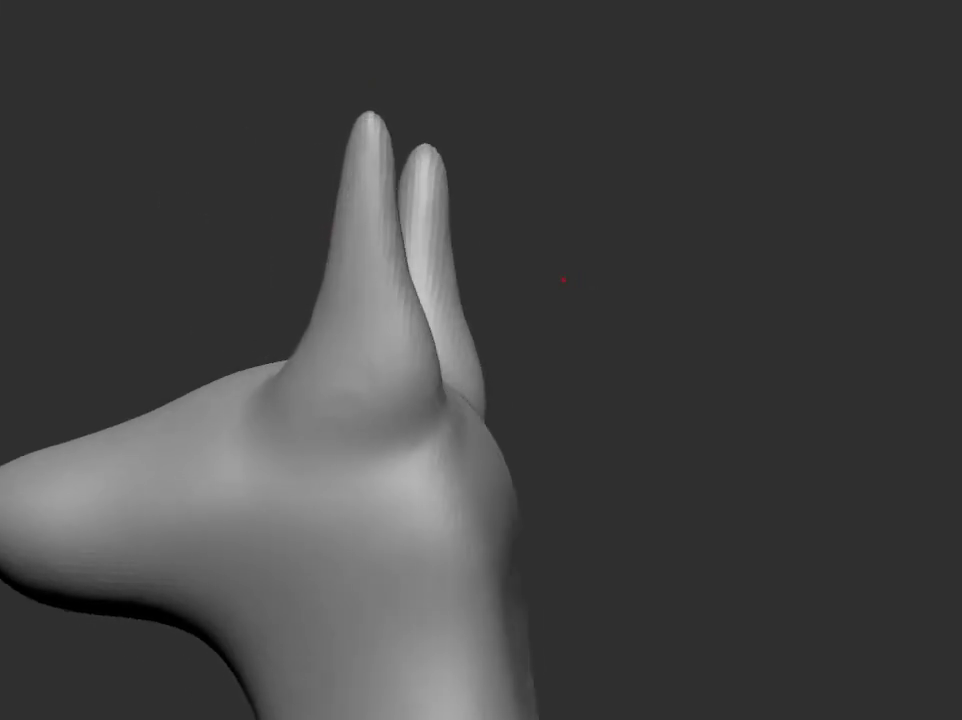
left_click_drag(418, 266, 434, 260)
left_click_drag(391, 162, 402, 133)
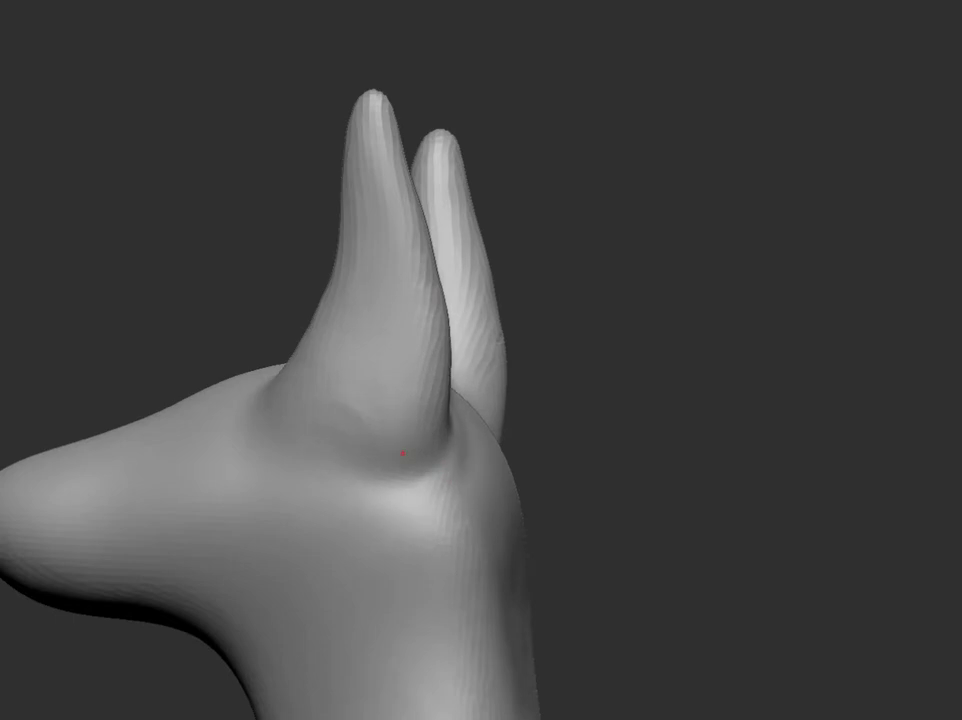
mouse_move(452, 402)
left_mouse_down()
mouse_move(704, 371)
mouse_move(482, 381)
mouse_move(423, 282)
left_mouse_up()
- Press a small dent into the right ear and check the ears from front and side
mouse_move(409, 143)
left_mouse_down()
mouse_move(608, 183)
mouse_move(655, 178)
mouse_move(612, 369)
left_mouse_up()
left_click(418, 396)
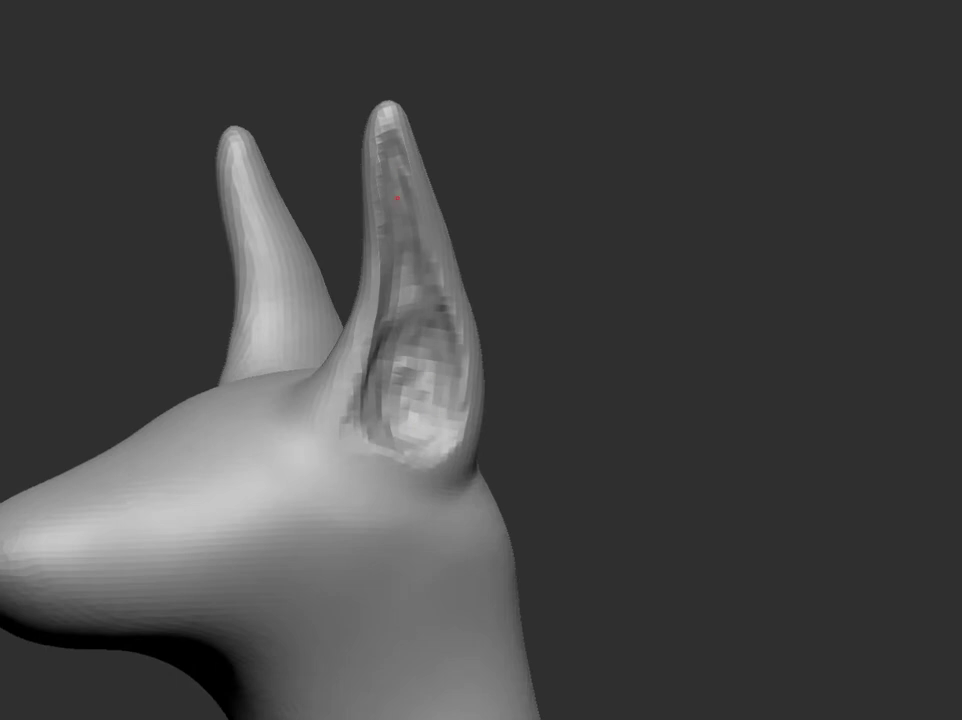
mouse_move(405, 234)
left_mouse_down()
mouse_move(659, 318)
mouse_move(397, 243)
mouse_move(616, 290)
mouse_move(595, 252)
left_mouse_up()
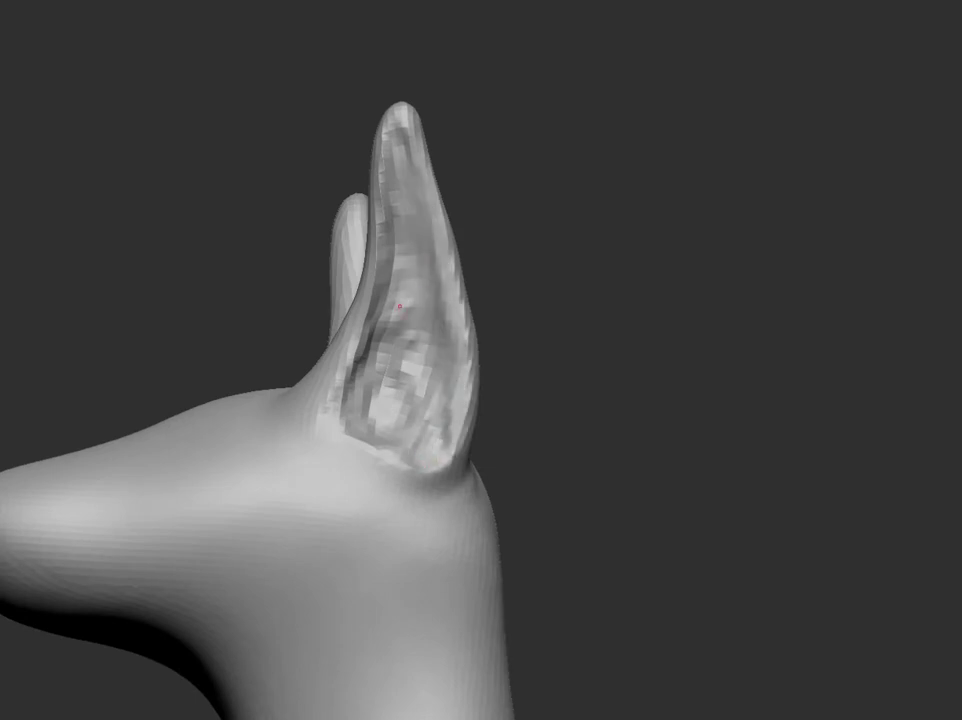
mouse_move(398, 305)
left_mouse_down()
mouse_move(661, 419)
mouse_move(674, 462)
mouse_move(355, 370)
mouse_move(620, 440)
mouse_move(595, 466)
mouse_move(575, 389)
mouse_move(587, 372)
mouse_move(565, 361)
mouse_move(556, 318)
mouse_move(575, 318)
mouse_move(560, 322)
left_mouse_up()
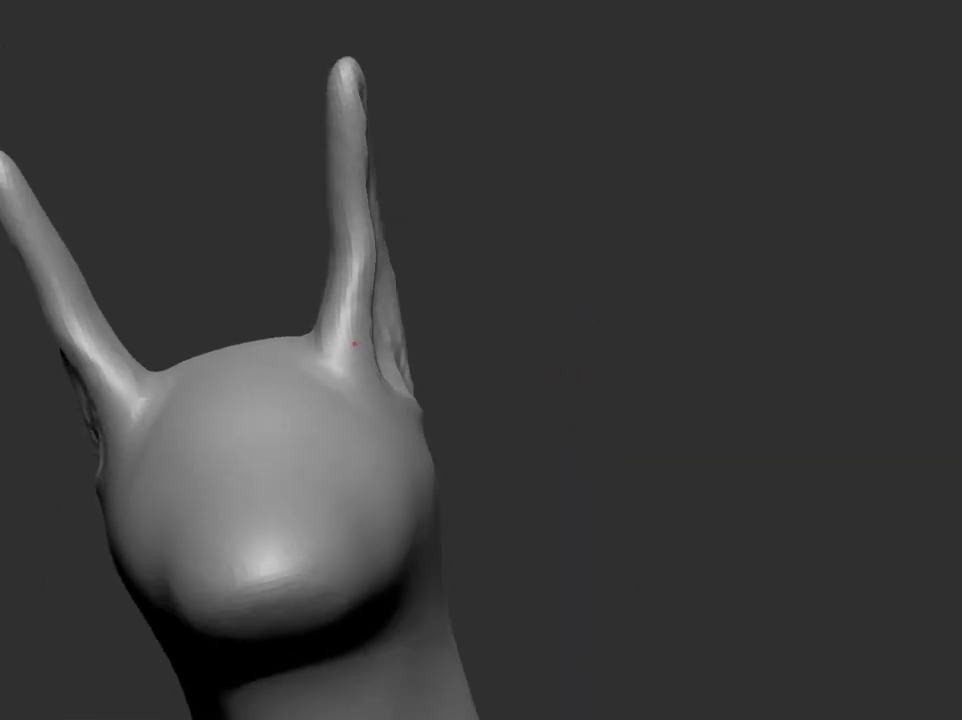
mouse_move(346, 255)
left_mouse_down()
mouse_move(541, 296)
mouse_move(490, 320)
mouse_move(530, 350)
mouse_move(614, 337)
mouse_move(567, 335)
mouse_move(157, 448)
mouse_move(450, 400)
mouse_move(264, 321)
mouse_move(320, 221)
mouse_move(760, 161)
mouse_move(741, 135)
mouse_move(420, 330)
left_mouse_up()
- Sculpt marks on top of the head and carve a crease under the jaw and neck
left_click_drag(380, 370, 364, 380)
mouse_move(449, 398)
left_mouse_down()
mouse_move(694, 344)
mouse_move(560, 300)
mouse_move(371, 214)
mouse_move(291, 212)
left_mouse_up()
mouse_move(276, 263)
left_mouse_down()
mouse_move(350, 446)
mouse_move(536, 186)
mouse_move(640, 222)
mouse_move(713, 275)
mouse_move(430, 485)
mouse_move(423, 163)
left_mouse_up()
left_click_drag(365, 151, 359, 195)
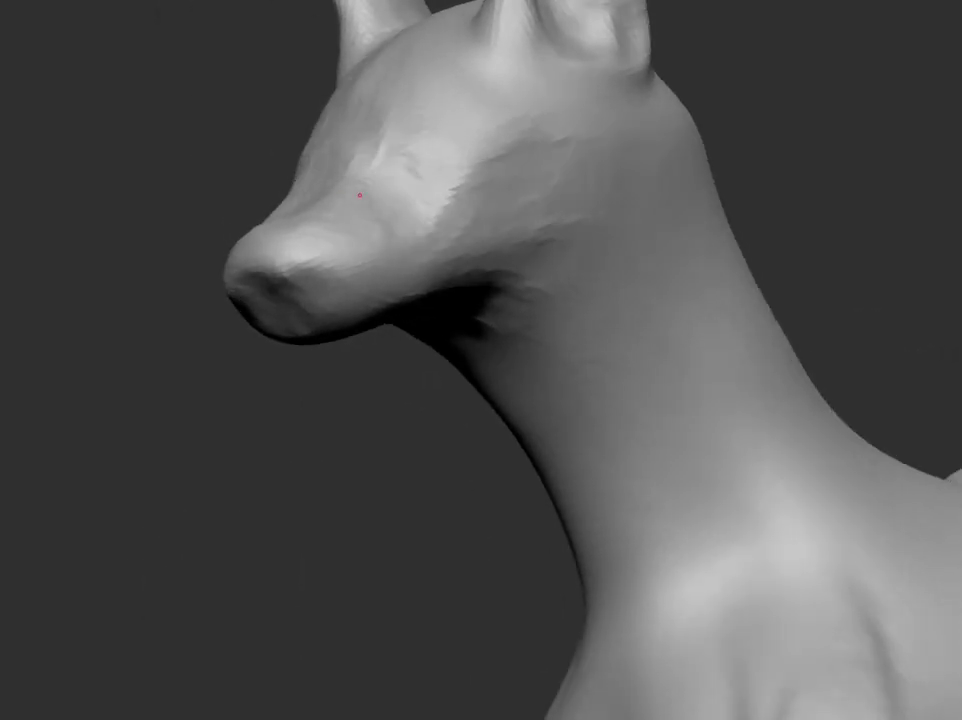
mouse_move(305, 221)
left_mouse_down()
mouse_move(386, 473)
mouse_move(420, 300)
mouse_move(771, 285)
left_mouse_up()
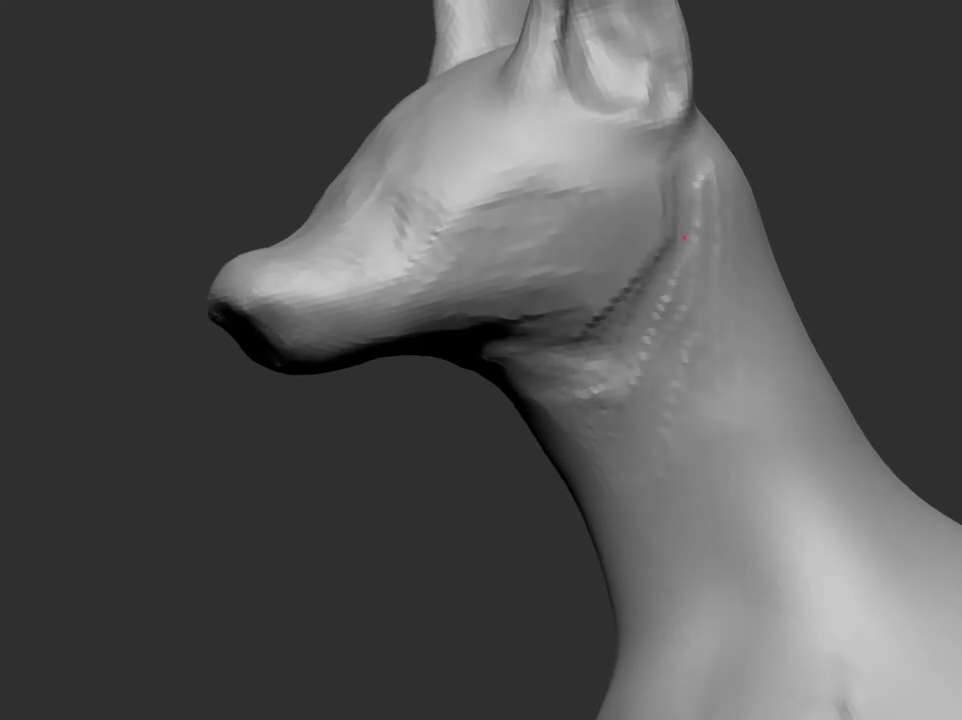
mouse_move(684, 237)
left_mouse_down()
mouse_move(382, 500)
mouse_move(393, 520)
mouse_move(388, 498)
mouse_move(644, 270)
mouse_move(270, 243)
mouse_move(610, 232)
left_mouse_up()
mouse_move(219, 303)
left_mouse_down()
mouse_move(150, 290)
mouse_move(650, 297)
mouse_move(638, 290)
mouse_move(141, 408)
mouse_move(678, 296)
mouse_move(694, 318)
mouse_move(691, 296)
mouse_move(320, 241)
mouse_move(698, 268)
mouse_move(747, 258)
mouse_move(270, 267)
left_mouse_up()
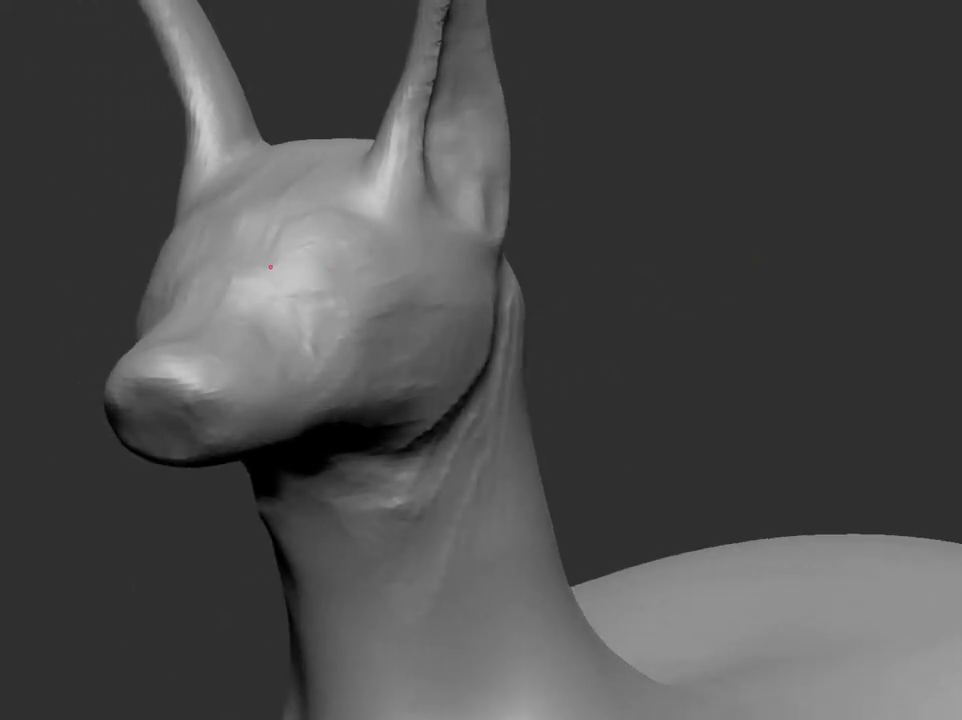
- Zoom in on the eye, then compare the head's front, three-quarter and side profiles
mouse_move(335, 241)
left_mouse_down()
mouse_move(655, 268)
mouse_move(326, 273)
left_mouse_up()
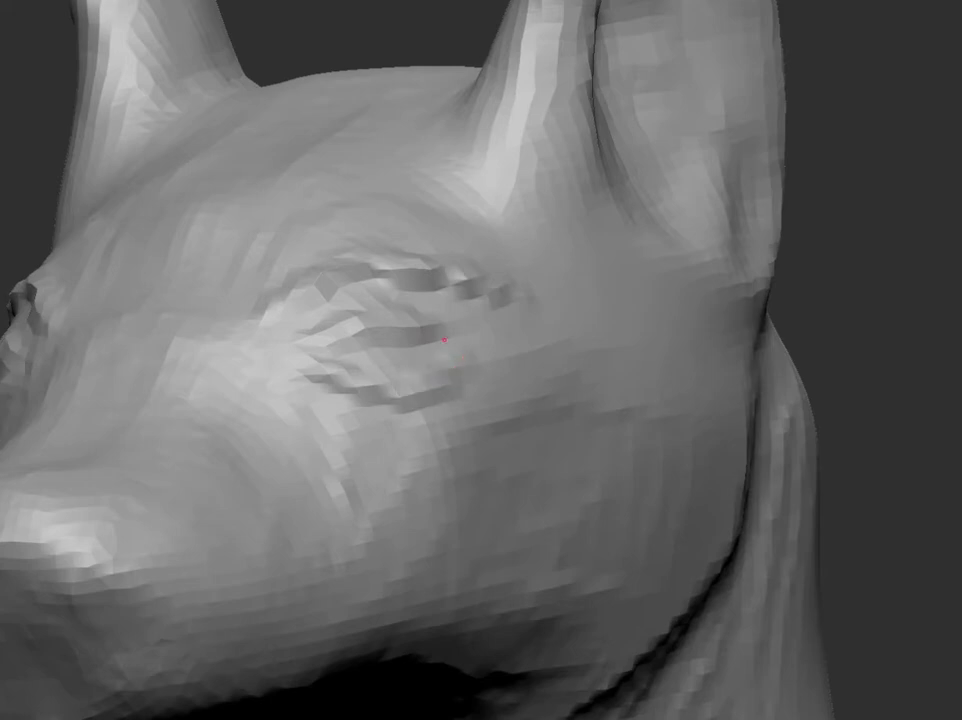
mouse_move(445, 340)
left_mouse_down()
mouse_move(803, 359)
mouse_move(870, 387)
left_mouse_up()
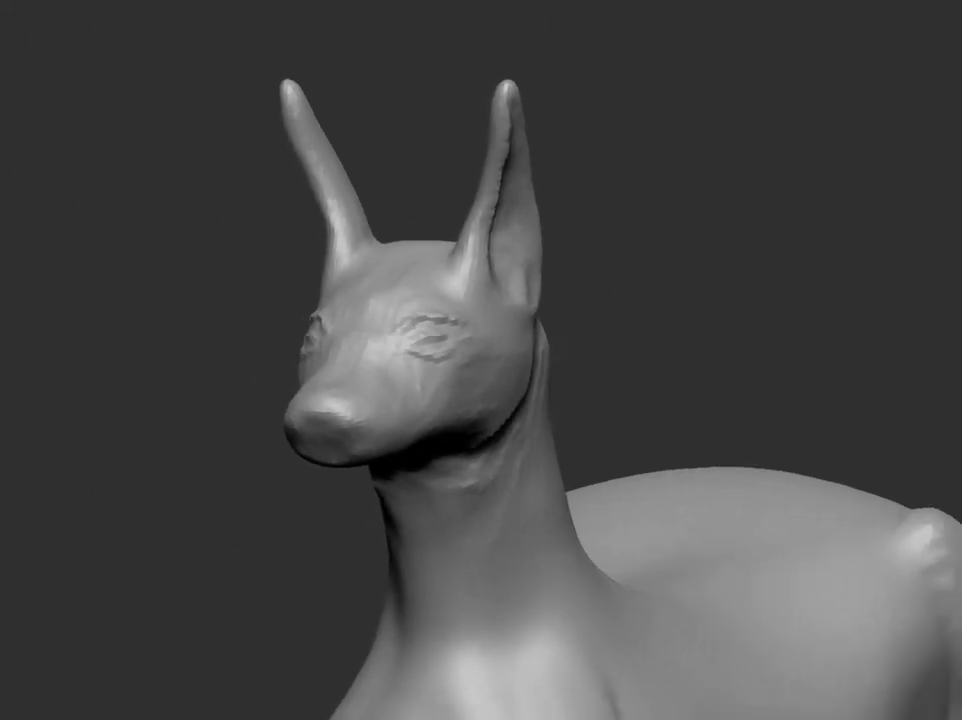
mouse_move(669, 283)
left_mouse_down()
mouse_move(687, 286)
mouse_move(730, 326)
left_mouse_up()
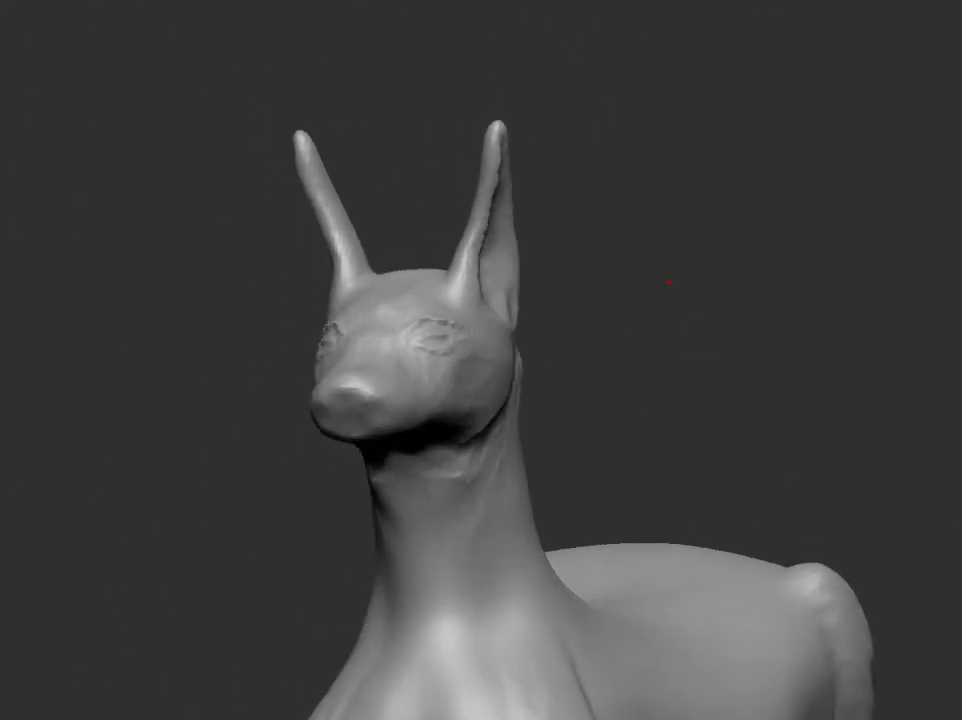
mouse_move(669, 283)
left_mouse_down()
mouse_move(678, 318)
mouse_move(652, 279)
left_mouse_up()
left_click_drag(511, 254, 673, 255)
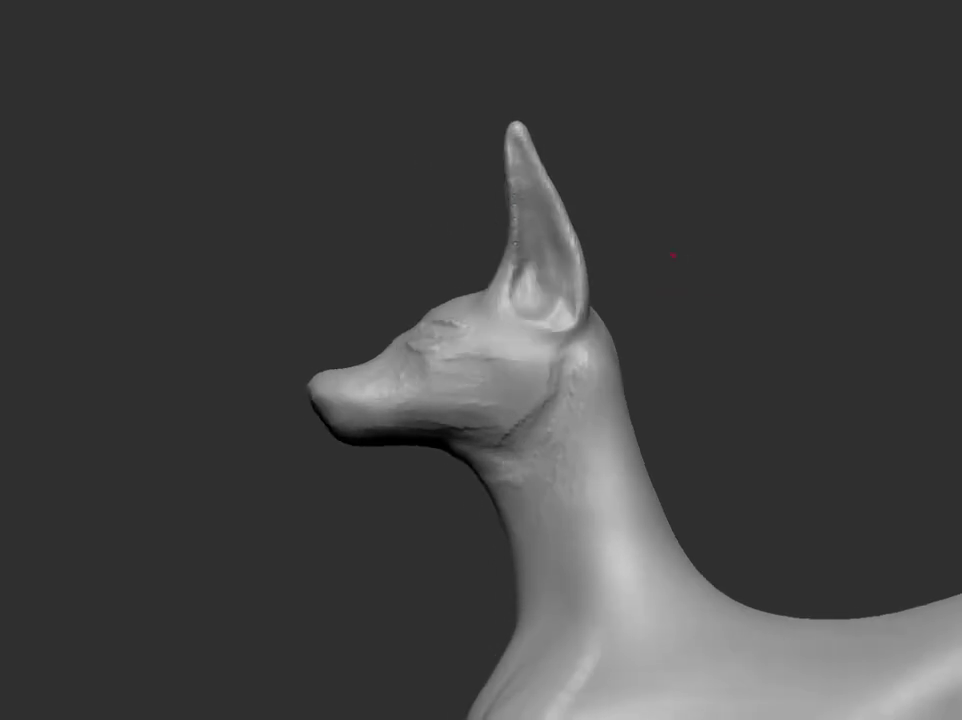
mouse_move(734, 290)
left_mouse_down()
mouse_move(747, 221)
mouse_move(794, 221)
mouse_move(760, 225)
mouse_move(782, 233)
mouse_move(560, 223)
mouse_move(701, 327)
left_mouse_up()
mouse_move(530, 186)
left_mouse_down()
mouse_move(668, 294)
mouse_move(698, 294)
mouse_move(706, 241)
mouse_move(551, 105)
left_mouse_up()
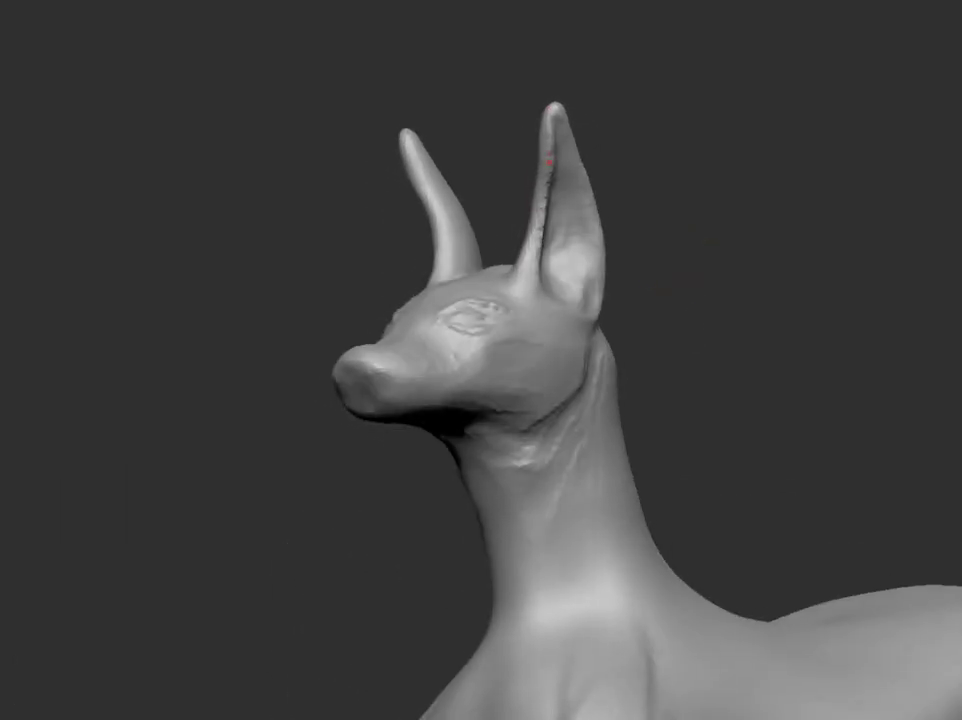
mouse_move(549, 158)
left_mouse_down()
mouse_move(782, 279)
mouse_move(552, 152)
mouse_move(672, 292)
mouse_move(636, 296)
mouse_move(584, 279)
mouse_move(755, 420)
mouse_move(724, 327)
left_mouse_up()
- Orbit and zoom around the front of the head to inspect the muzzle from a left three-quarter angle
mouse_move(216, 253)
left_mouse_down()
mouse_move(507, 318)
mouse_move(260, 283)
mouse_move(229, 265)
mouse_move(584, 344)
mouse_move(221, 425)
mouse_move(219, 296)
mouse_move(638, 310)
mouse_move(600, 340)
mouse_move(610, 359)
mouse_move(711, 362)
mouse_move(278, 328)
mouse_move(780, 330)
mouse_move(760, 288)
mouse_move(818, 341)
mouse_move(701, 300)
left_mouse_up()
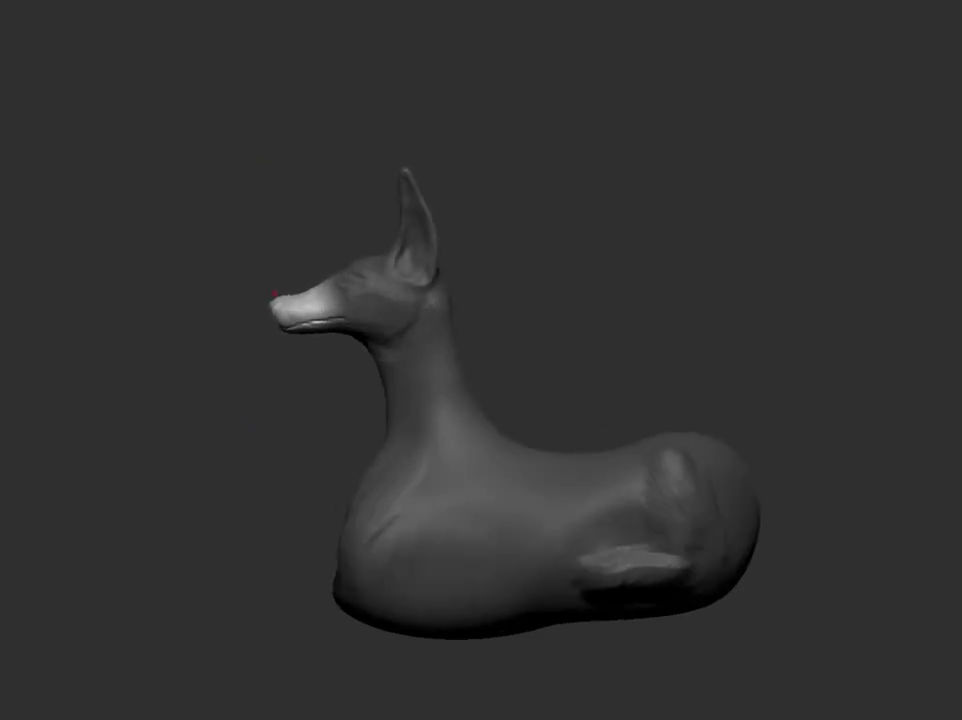
mouse_move(318, 275)
left_mouse_down()
mouse_move(640, 296)
mouse_move(670, 279)
left_mouse_up()
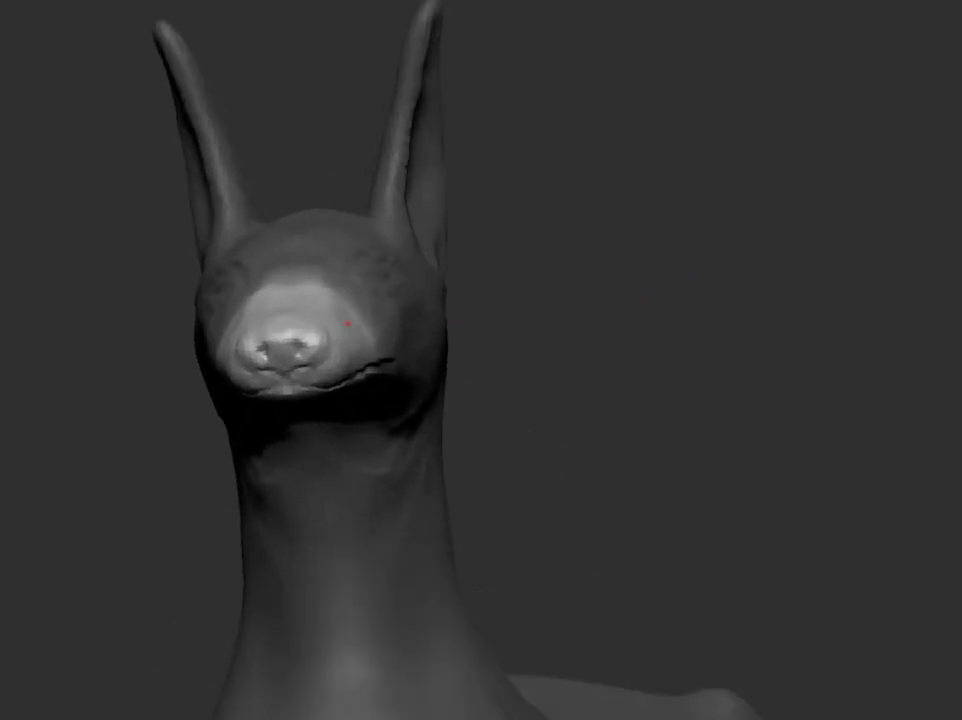
left_click_drag(350, 334, 340, 271)
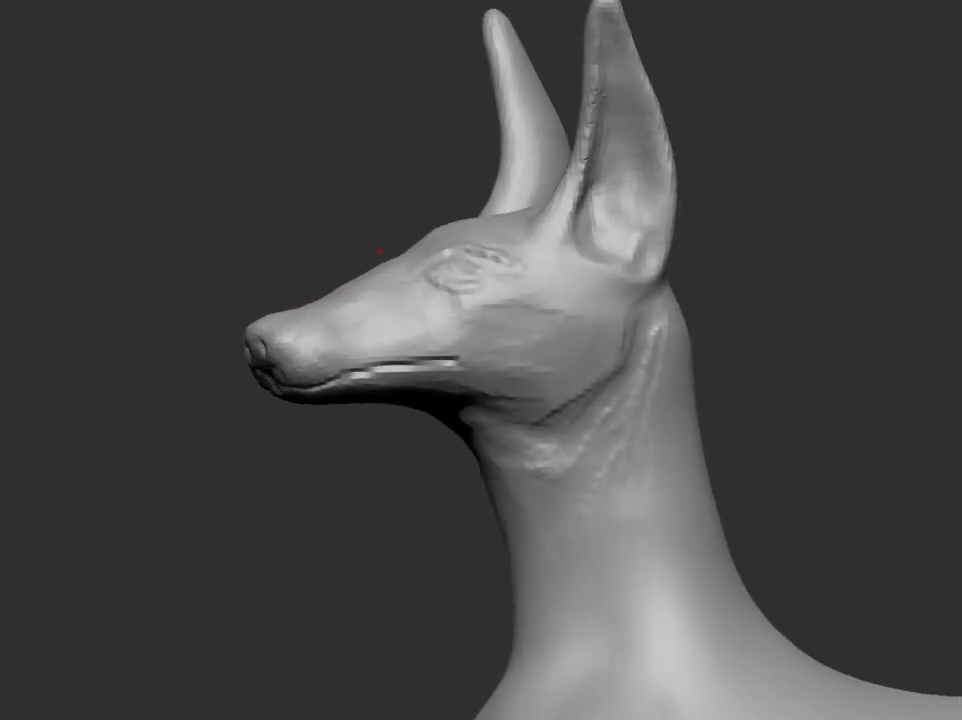
left_click_drag(378, 259, 396, 264)
mouse_move(345, 288)
left_mouse_down()
mouse_move(634, 344)
mouse_move(655, 268)
mouse_move(707, 490)
mouse_move(537, 393)
mouse_move(614, 408)
mouse_move(608, 451)
mouse_move(640, 470)
mouse_move(668, 458)
mouse_move(625, 500)
mouse_move(625, 575)
mouse_move(649, 577)
mouse_move(636, 507)
mouse_move(250, 497)
left_mouse_up()
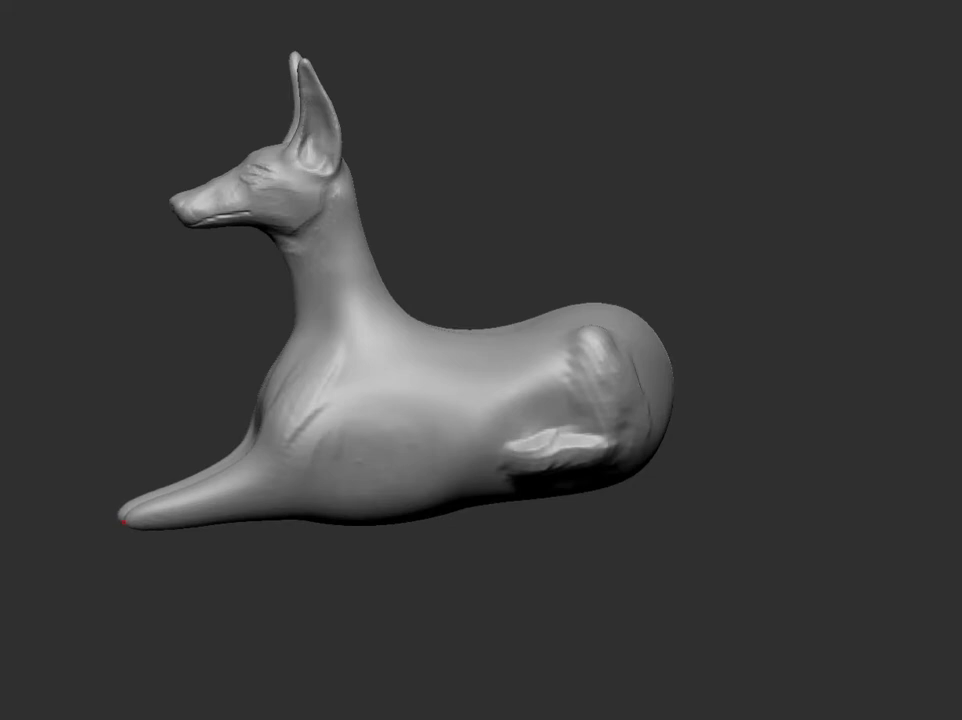
- Orbit around the reclining body to face the forelegs and inspect the paws and underside
mouse_move(112, 521)
left_mouse_down()
mouse_move(397, 590)
mouse_move(350, 621)
mouse_move(325, 617)
mouse_move(455, 590)
mouse_move(273, 521)
left_mouse_up()
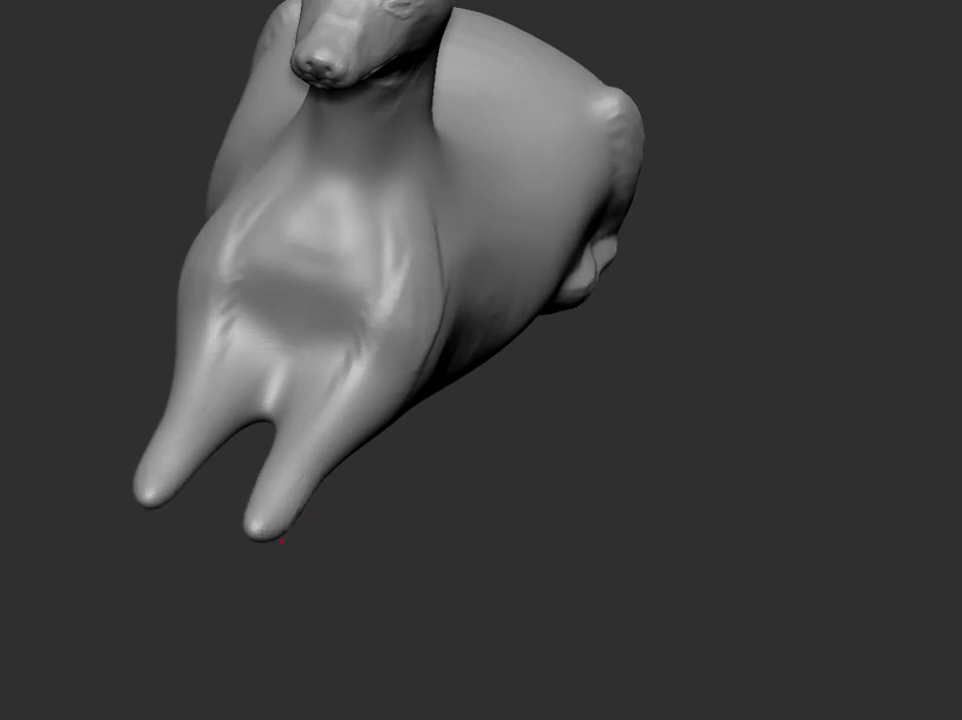
mouse_move(306, 500)
left_mouse_down()
mouse_move(462, 477)
mouse_move(459, 440)
mouse_move(431, 439)
left_mouse_up()
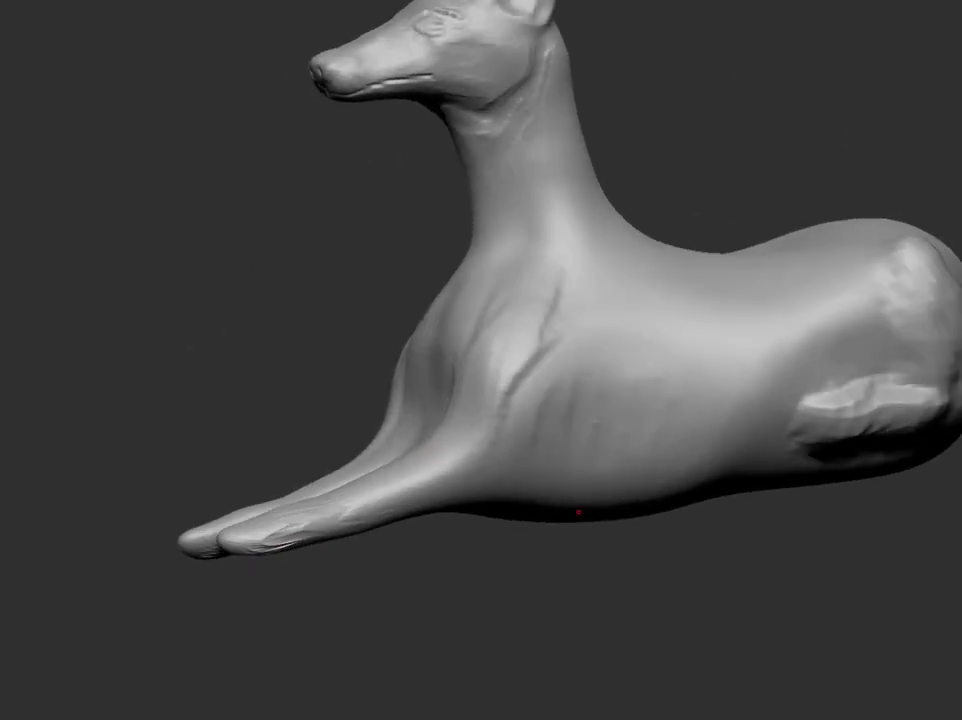
mouse_move(601, 576)
left_mouse_down()
mouse_move(668, 478)
mouse_move(360, 560)
mouse_move(520, 570)
mouse_move(369, 558)
mouse_move(355, 587)
mouse_move(498, 591)
mouse_move(530, 612)
mouse_move(490, 660)
mouse_move(203, 491)
left_mouse_up()
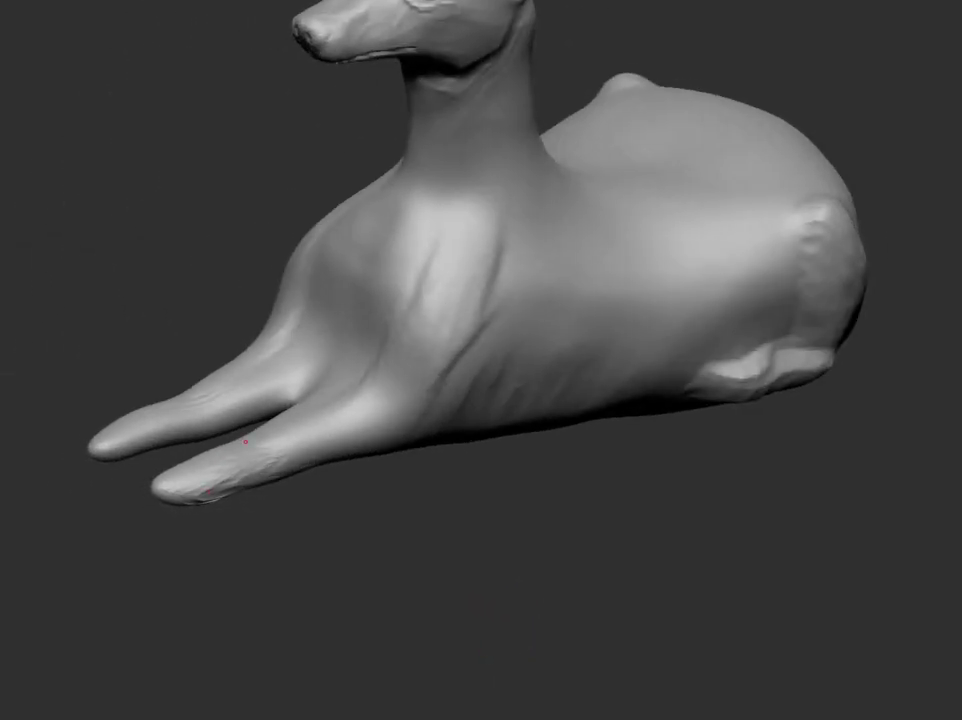
mouse_move(397, 315)
left_mouse_down()
mouse_move(532, 393)
mouse_move(698, 395)
mouse_move(778, 357)
mouse_move(909, 317)
left_mouse_up()
mouse_move(830, 231)
left_mouse_down()
mouse_move(637, 279)
mouse_move(604, 229)
left_mouse_up()
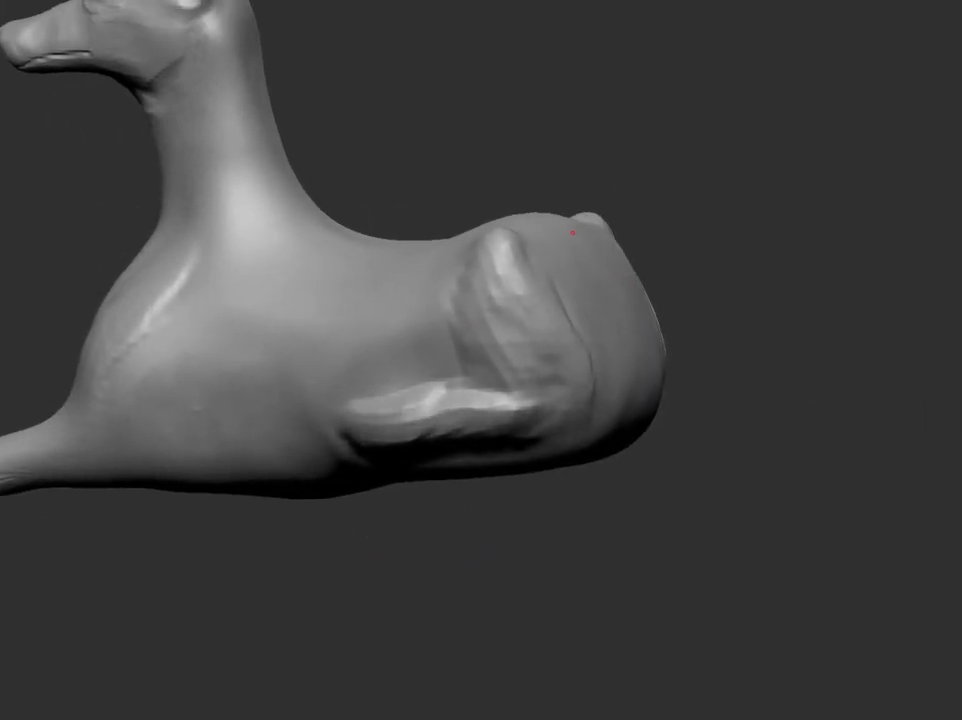
mouse_move(633, 381)
left_mouse_down()
mouse_move(672, 507)
mouse_move(685, 497)
left_mouse_up()
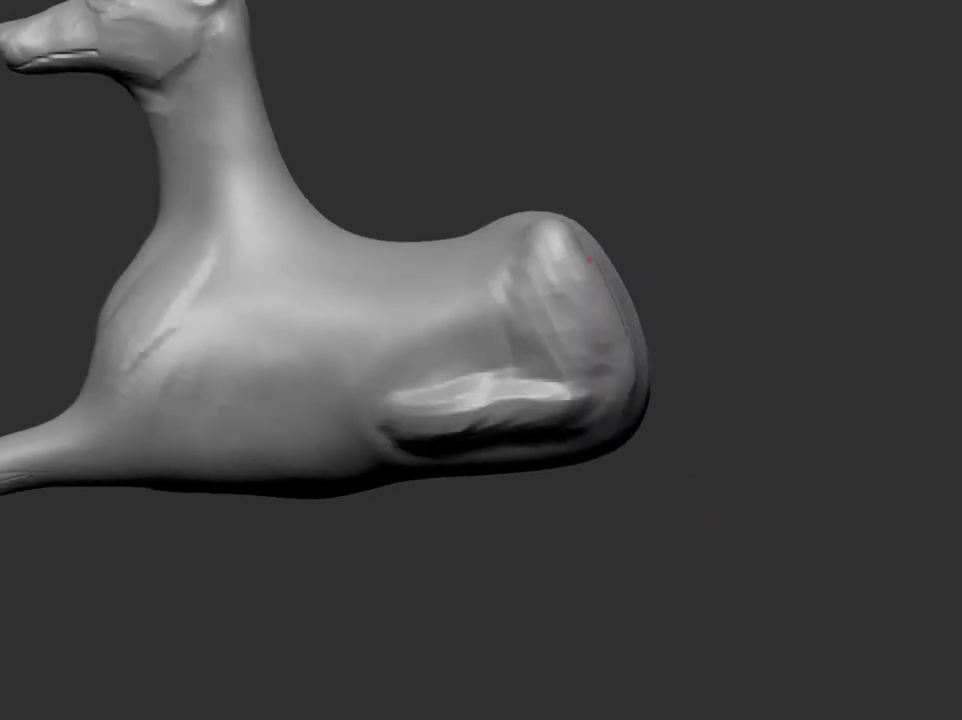
mouse_move(595, 296)
left_mouse_down()
mouse_move(666, 522)
mouse_move(676, 522)
mouse_move(668, 545)
mouse_move(554, 563)
mouse_move(344, 287)
left_mouse_up()
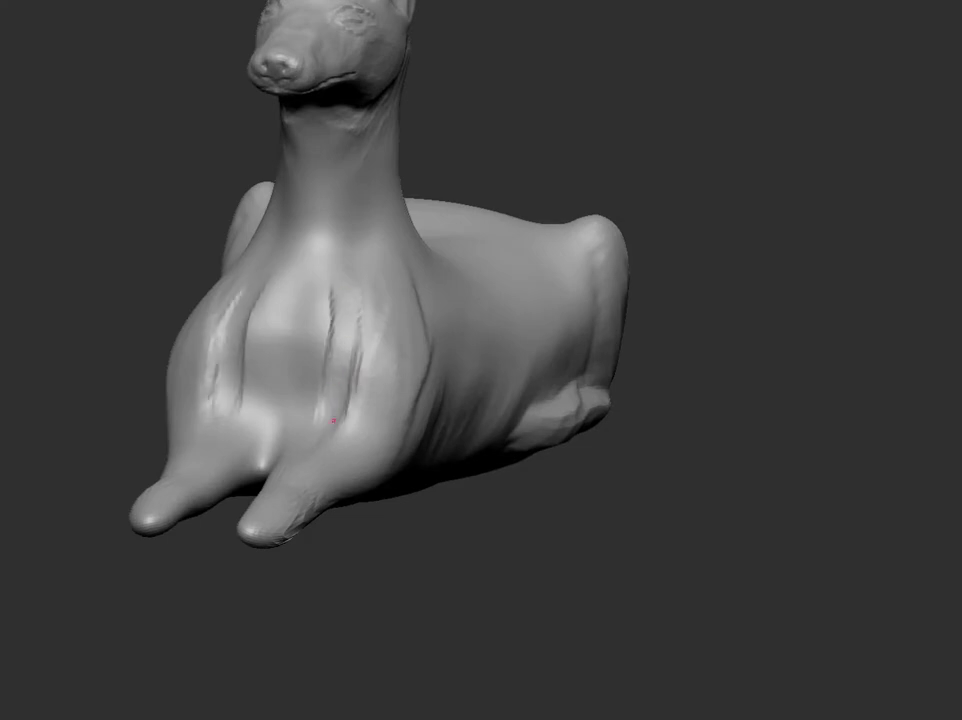
mouse_move(333, 421)
left_mouse_down()
mouse_move(440, 541)
mouse_move(421, 541)
mouse_move(441, 441)
mouse_move(522, 524)
mouse_move(449, 489)
mouse_move(625, 262)
mouse_move(451, 482)
left_mouse_up()
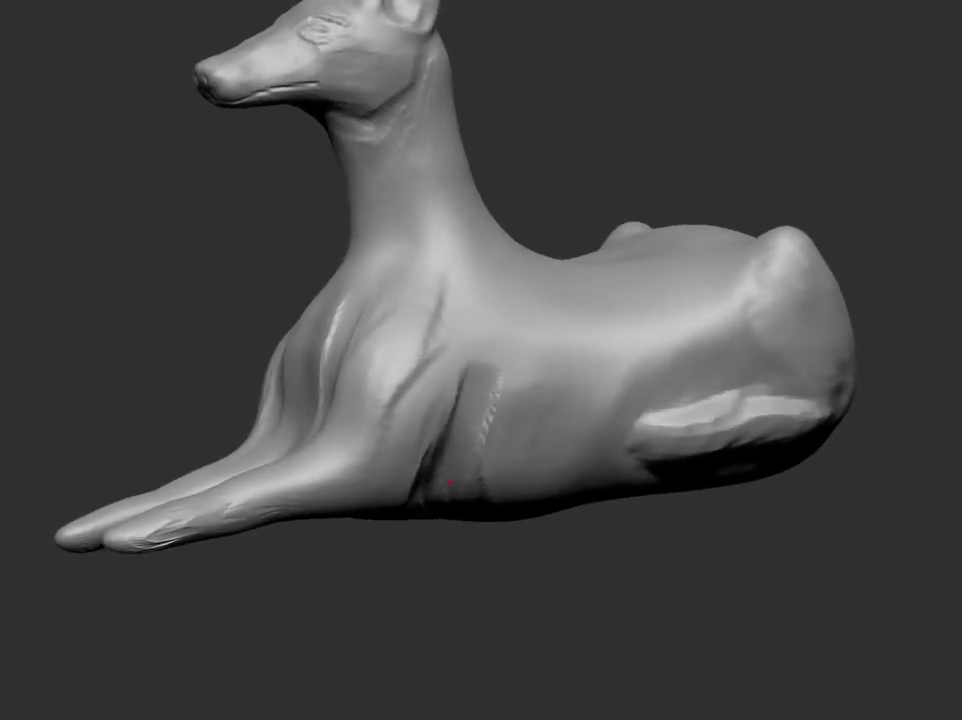
mouse_move(539, 431)
left_mouse_down()
mouse_move(743, 522)
mouse_move(726, 382)
left_mouse_up()
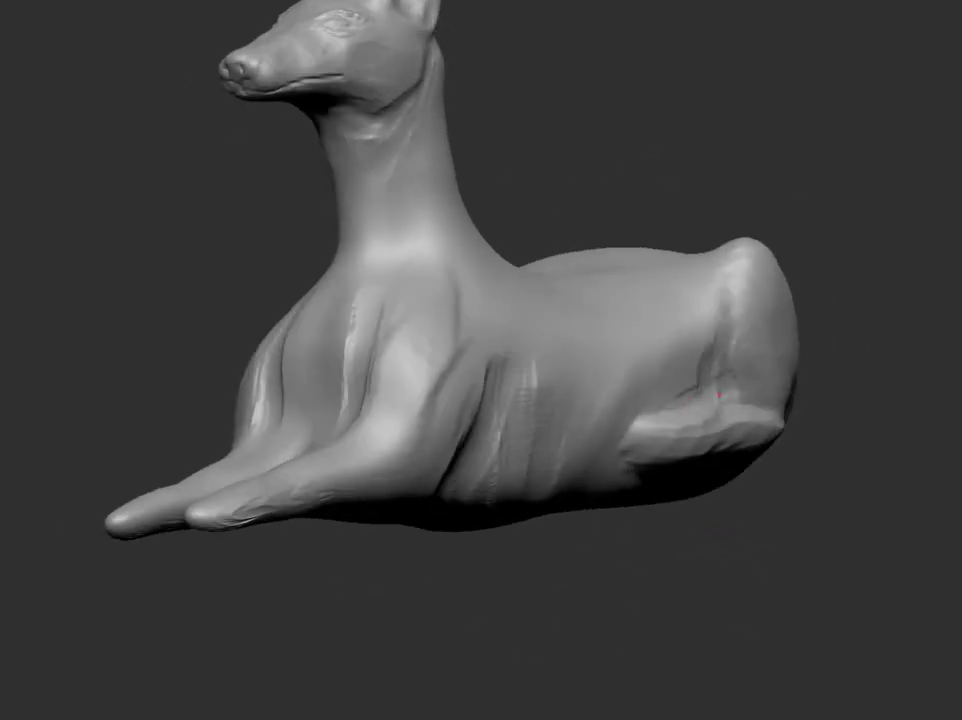
left_click_drag(624, 438, 710, 545)
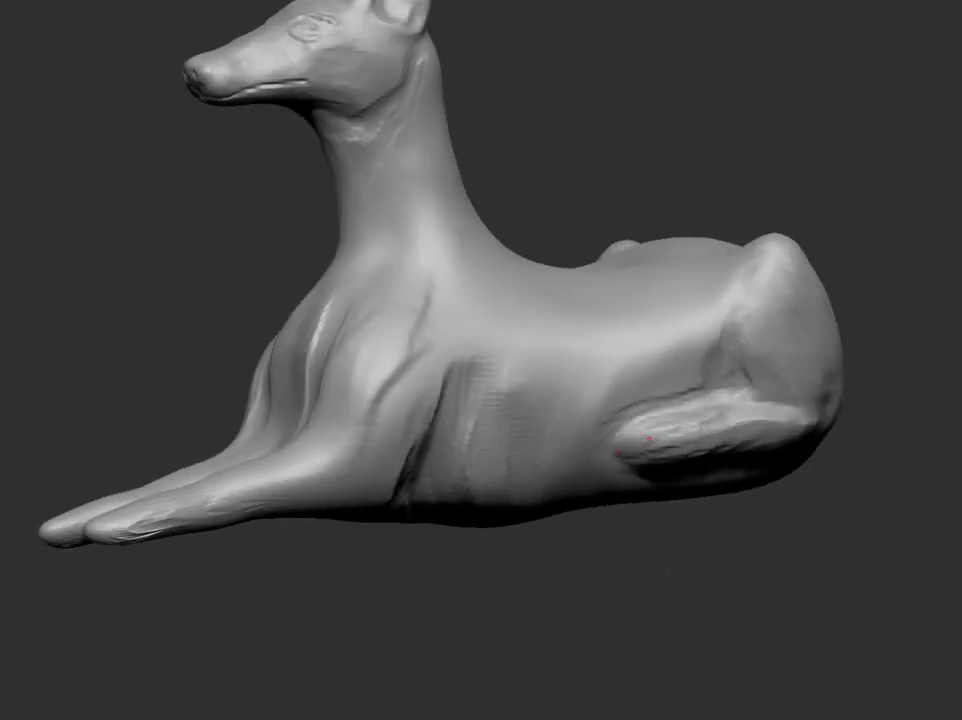
mouse_move(675, 459)
left_mouse_down()
mouse_move(691, 562)
mouse_move(700, 560)
mouse_move(691, 565)
mouse_move(669, 557)
mouse_move(810, 260)
left_mouse_up()
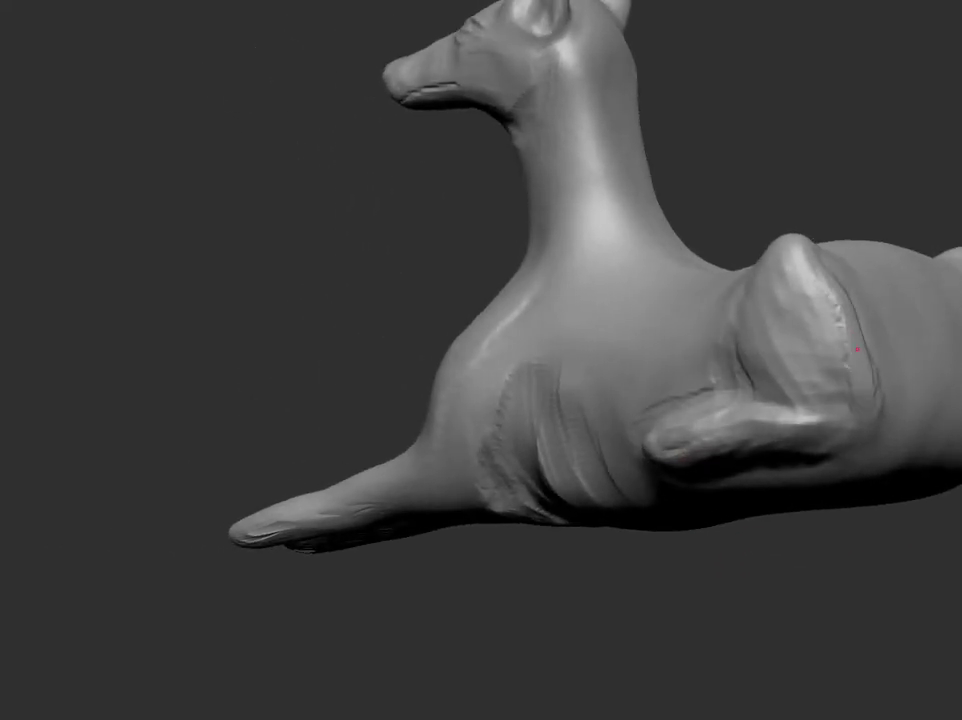
left_click_drag(872, 378, 541, 345)
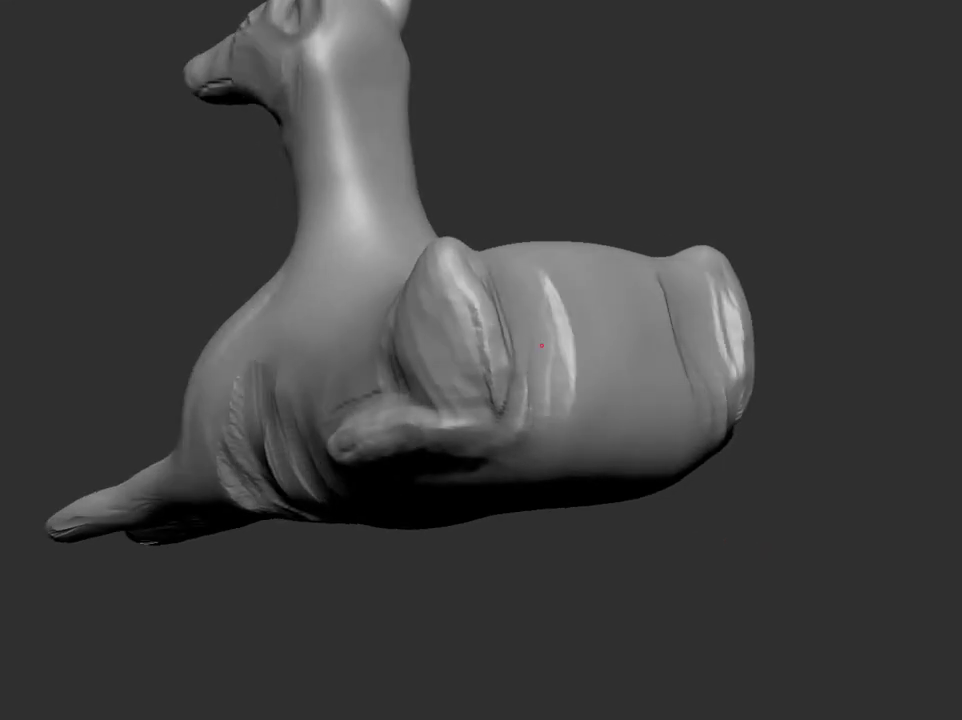
mouse_move(666, 430)
left_mouse_down()
mouse_move(762, 219)
mouse_move(769, 232)
mouse_move(431, 213)
left_mouse_up()
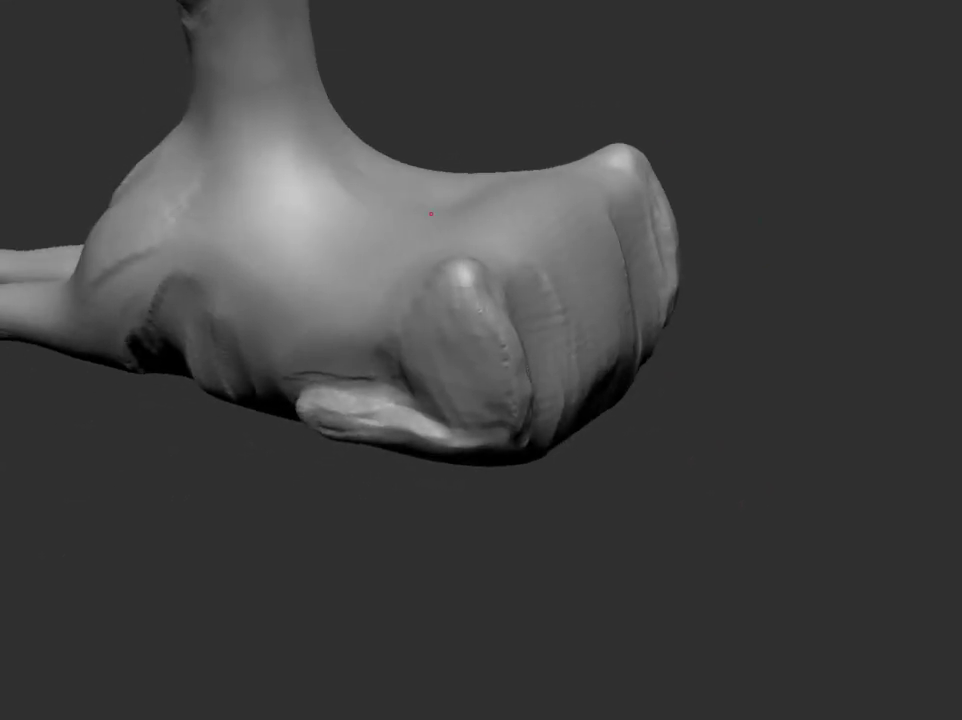
left_click_drag(550, 234, 447, 252)
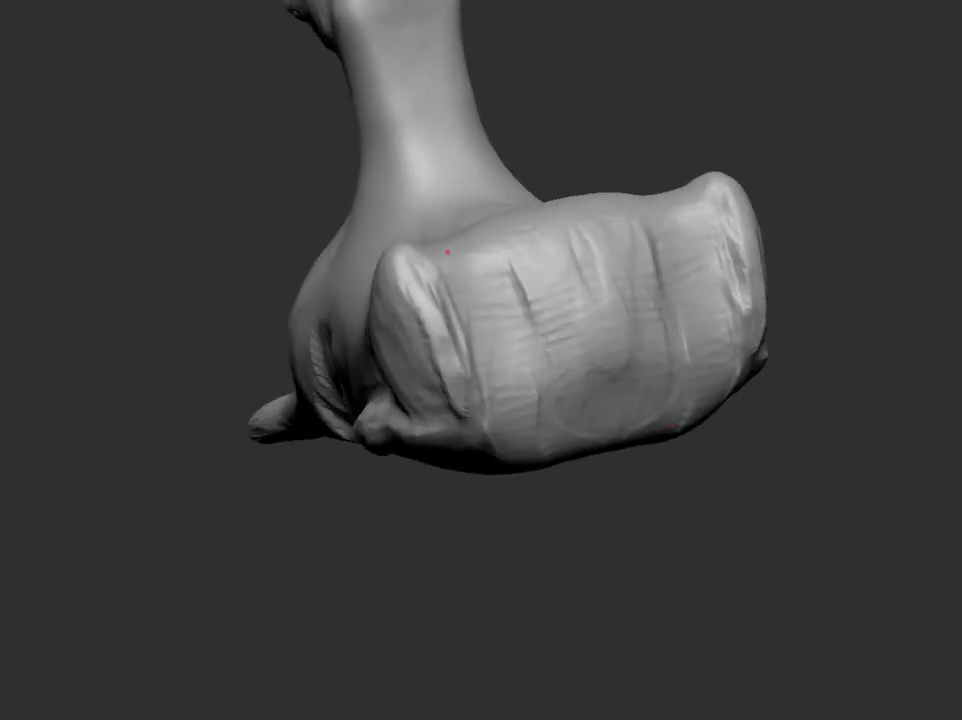
mouse_move(525, 451)
left_mouse_down()
mouse_move(694, 541)
mouse_move(672, 601)
mouse_move(685, 610)
left_mouse_up()
mouse_move(608, 267)
left_mouse_down()
mouse_move(651, 455)
mouse_move(600, 433)
left_mouse_up()
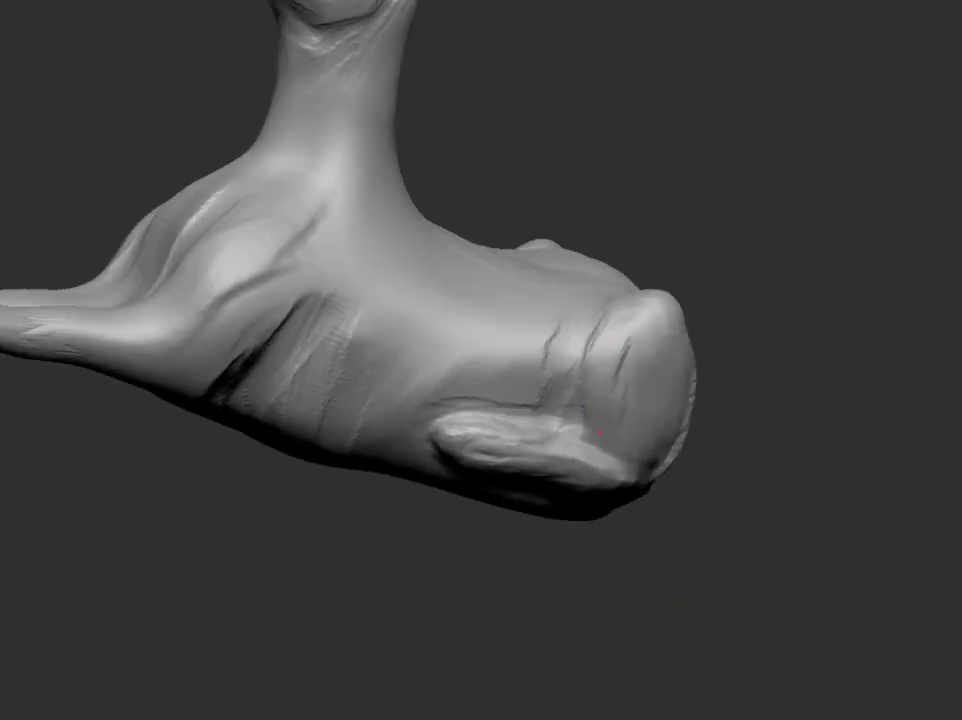
mouse_move(553, 400)
left_mouse_down()
mouse_move(563, 563)
mouse_move(548, 593)
left_mouse_up()
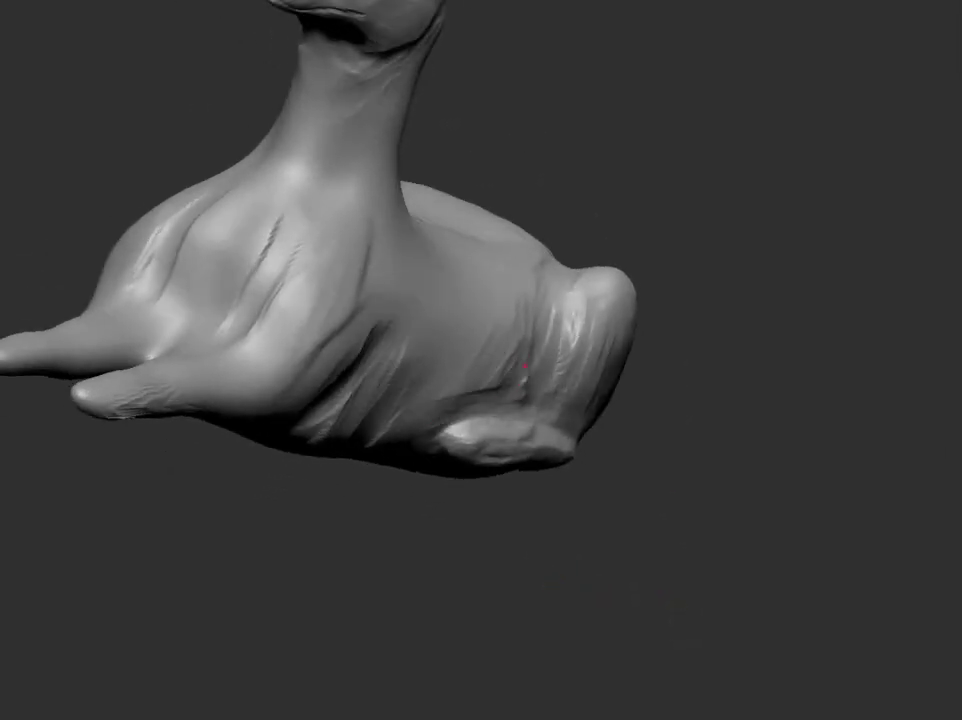
mouse_move(525, 366)
left_mouse_down()
mouse_move(575, 541)
mouse_move(522, 548)
mouse_move(543, 554)
mouse_move(541, 522)
mouse_move(552, 535)
mouse_move(410, 208)
left_mouse_up()
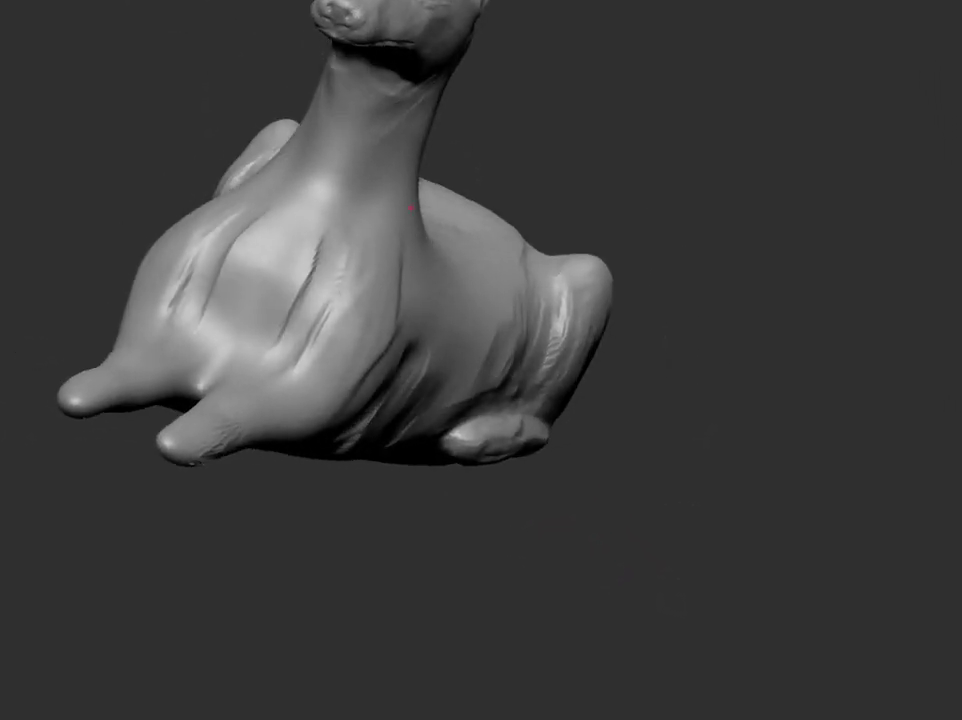
left_click_drag(407, 296, 322, 601)
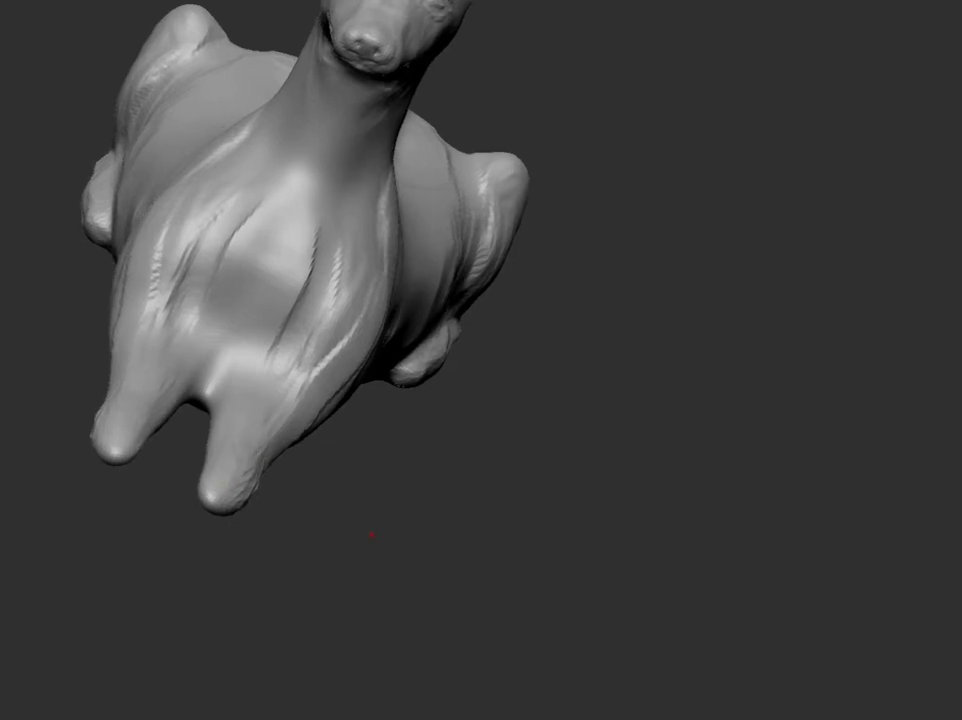
mouse_move(372, 536)
left_mouse_down()
mouse_move(225, 356)
mouse_move(436, 470)
mouse_move(465, 407)
mouse_move(200, 380)
mouse_move(494, 498)
mouse_move(219, 344)
mouse_move(297, 322)
mouse_move(382, 518)
mouse_move(343, 236)
left_mouse_up()
left_click_drag(306, 338, 445, 130)
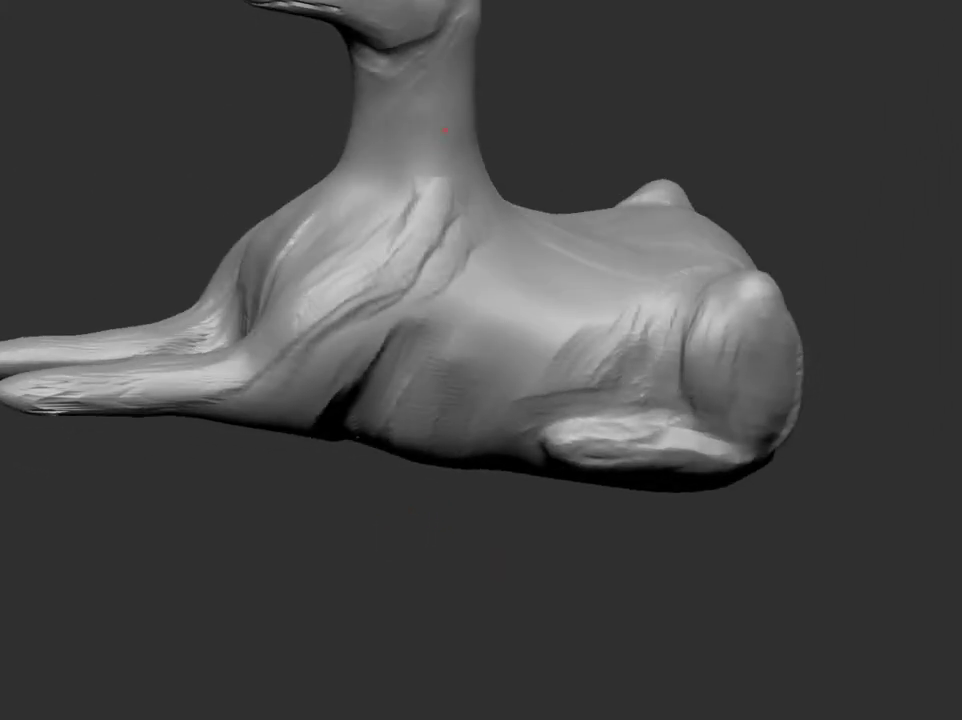
mouse_move(441, 199)
left_mouse_down()
mouse_move(369, 522)
mouse_move(332, 403)
mouse_move(257, 383)
left_mouse_up()
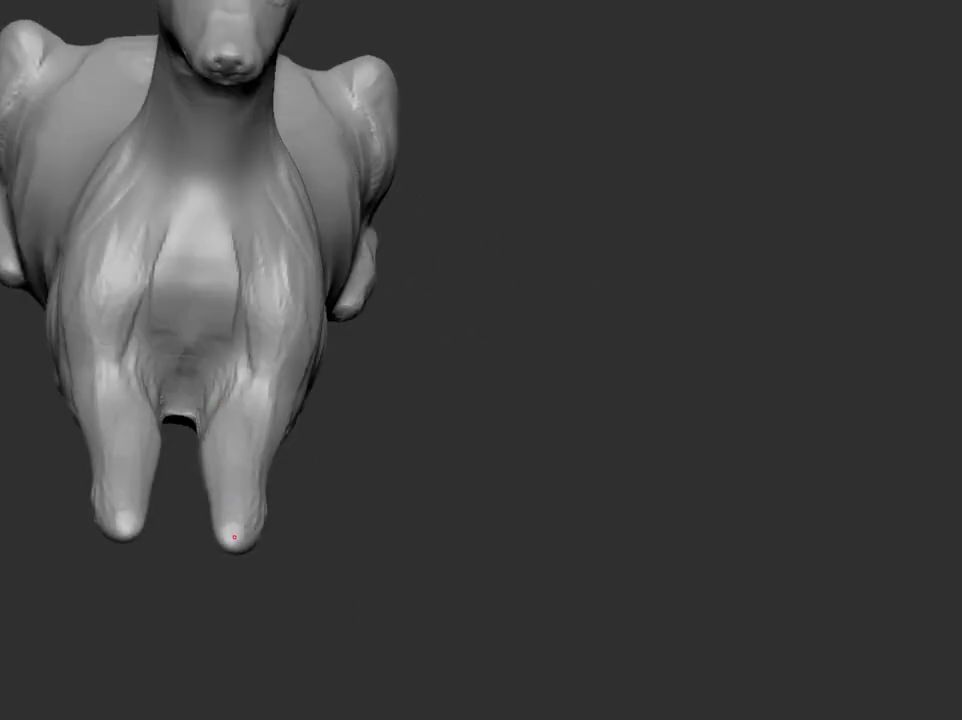
mouse_move(247, 533)
left_mouse_down()
mouse_move(430, 498)
mouse_move(700, 545)
mouse_move(672, 520)
mouse_move(293, 494)
mouse_move(404, 370)
left_mouse_up()
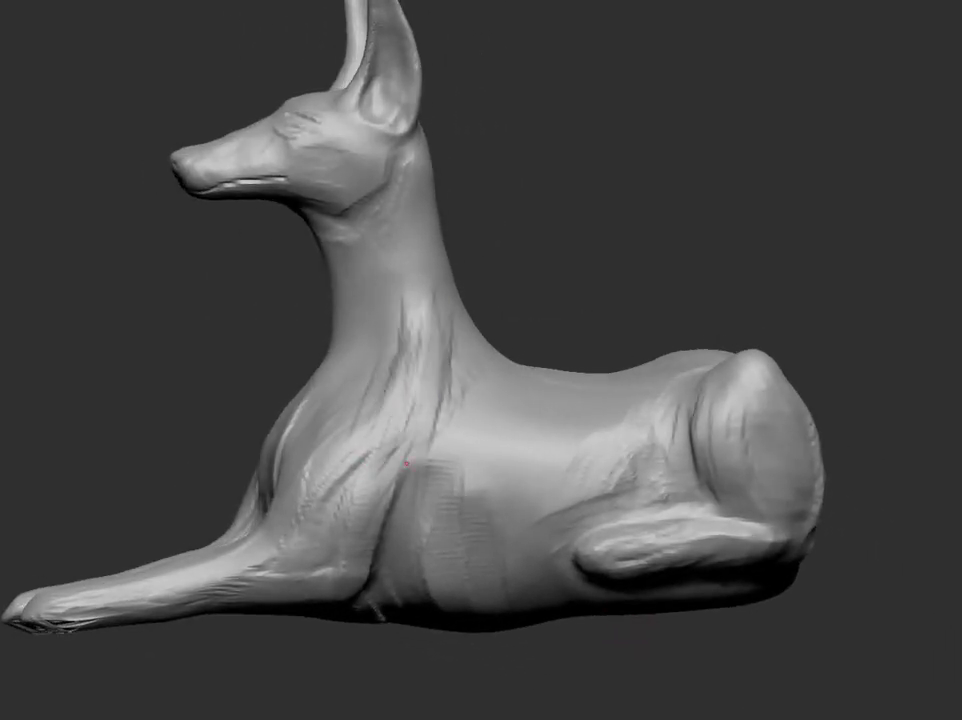
mouse_move(407, 463)
left_mouse_down()
mouse_move(640, 253)
mouse_move(668, 247)
mouse_move(462, 397)
left_mouse_up()
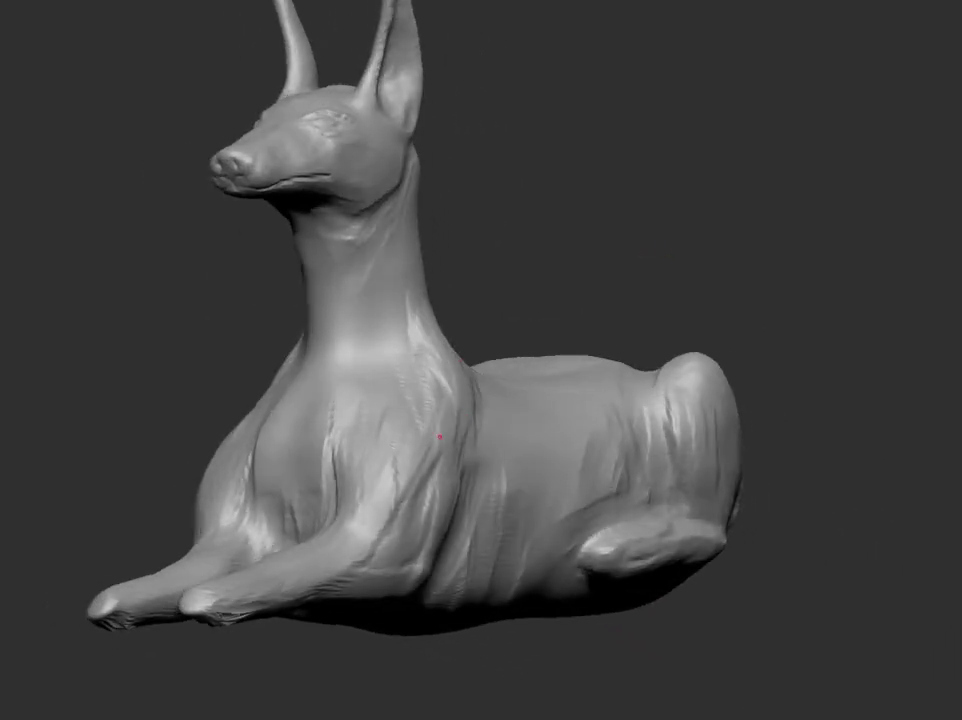
mouse_move(367, 432)
left_mouse_down()
mouse_move(625, 288)
mouse_move(307, 412)
mouse_move(573, 346)
left_mouse_up()
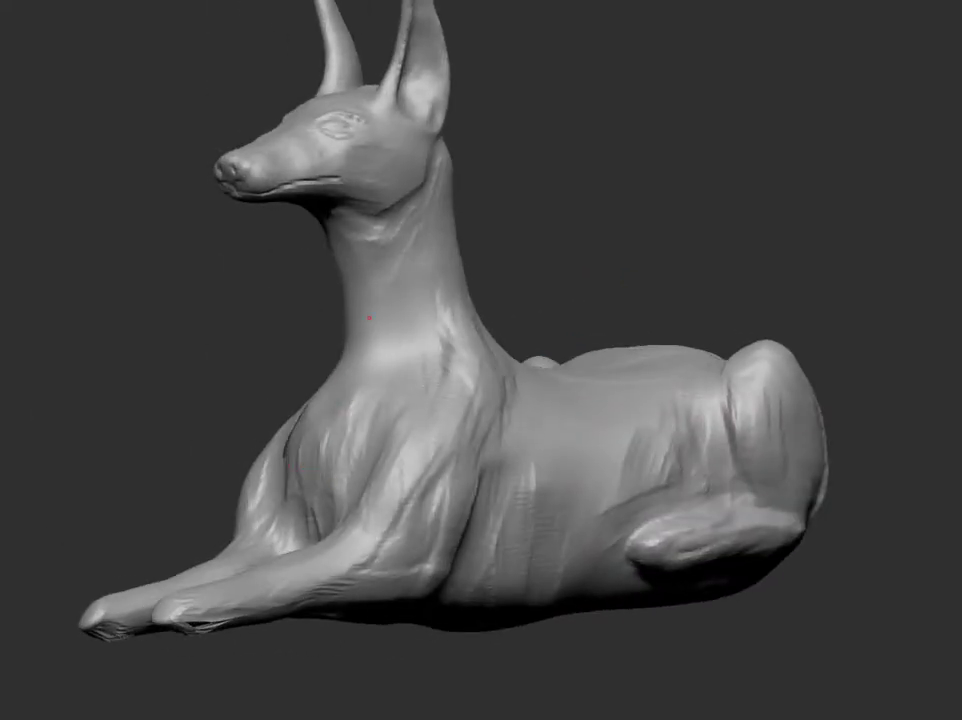
mouse_move(442, 262)
left_mouse_down()
mouse_move(590, 200)
mouse_move(612, 221)
mouse_move(427, 205)
mouse_move(586, 230)
mouse_move(326, 182)
mouse_move(623, 251)
mouse_move(610, 168)
mouse_move(440, 161)
mouse_move(633, 161)
mouse_move(548, 189)
mouse_move(541, 213)
left_mouse_up()
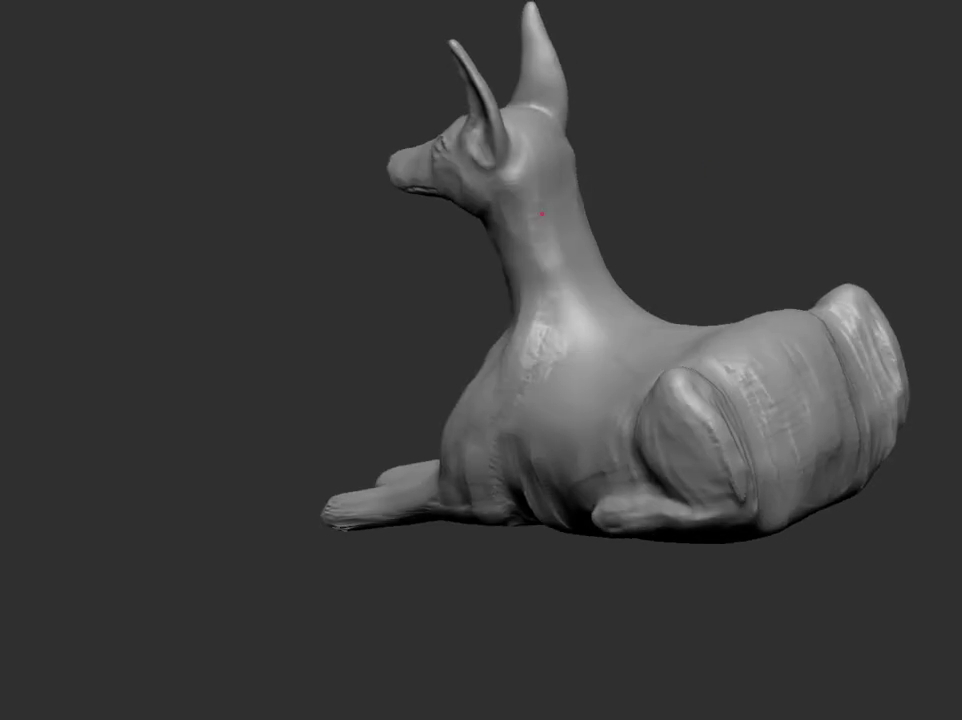
mouse_move(569, 254)
left_mouse_down()
mouse_move(726, 228)
mouse_move(777, 189)
left_mouse_up()
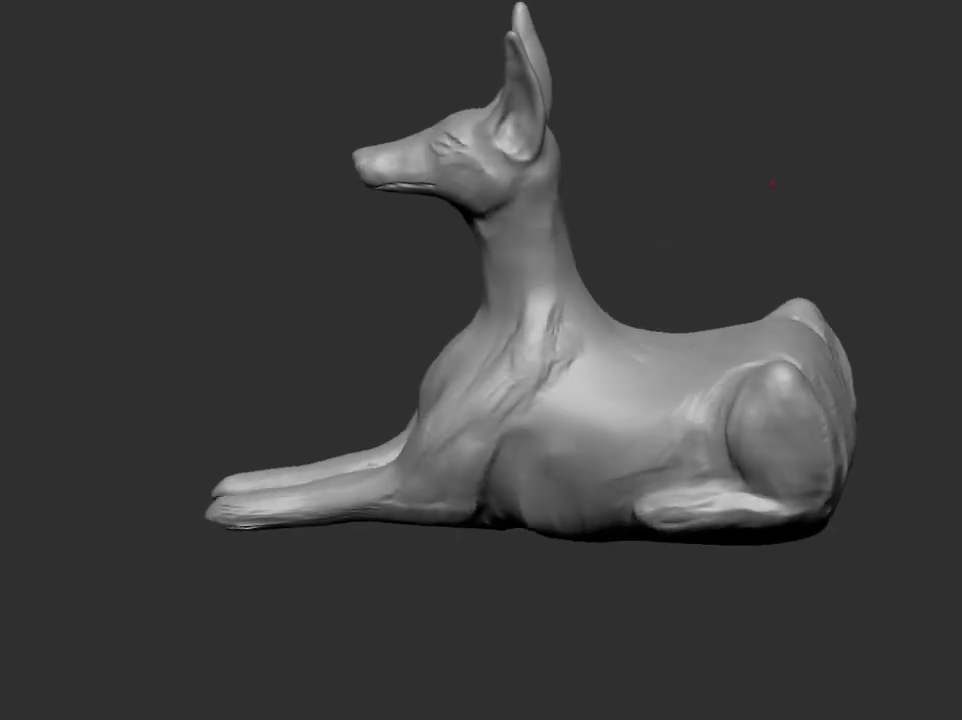
mouse_move(640, 450)
left_mouse_down()
mouse_move(625, 462)
mouse_move(633, 509)
mouse_move(625, 470)
mouse_move(613, 491)
mouse_move(664, 484)
left_mouse_up()
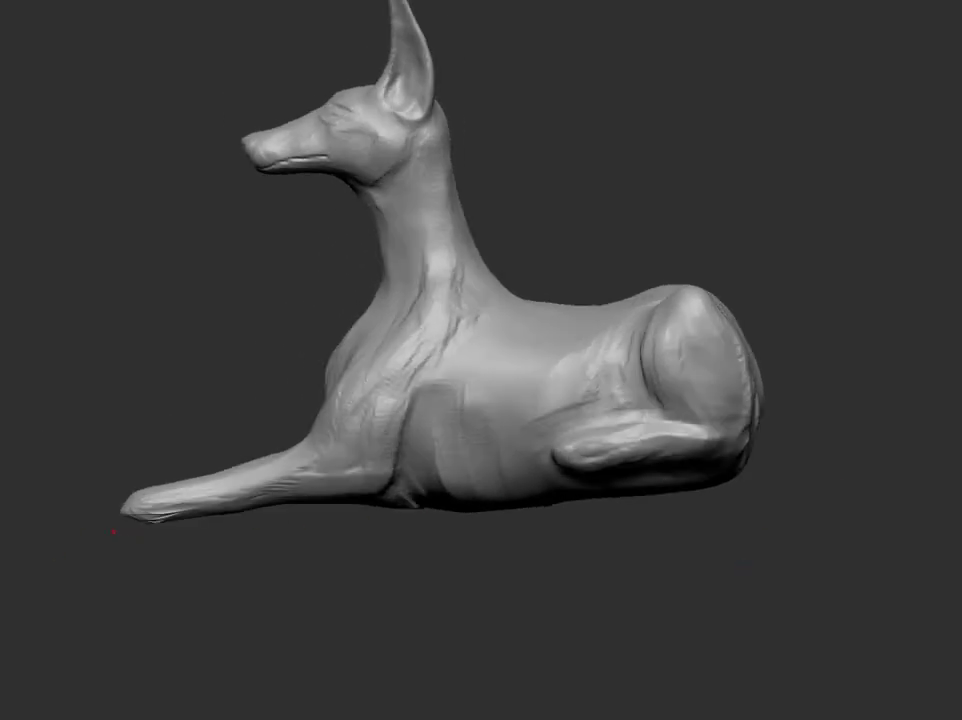
mouse_move(43, 537)
left_mouse_down()
mouse_move(413, 380)
mouse_move(563, 488)
mouse_move(526, 597)
mouse_move(490, 573)
mouse_move(539, 572)
mouse_move(563, 530)
mouse_move(471, 384)
left_mouse_up()
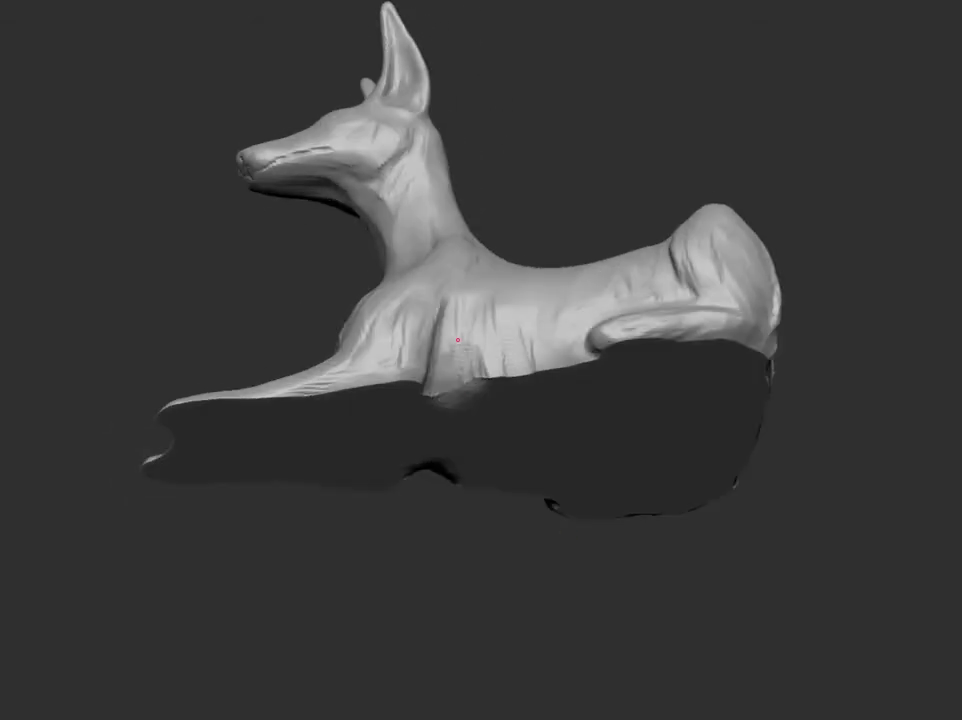
mouse_move(545, 386)
left_mouse_down()
mouse_move(608, 662)
mouse_move(608, 408)
mouse_move(522, 333)
mouse_move(620, 262)
left_mouse_up()
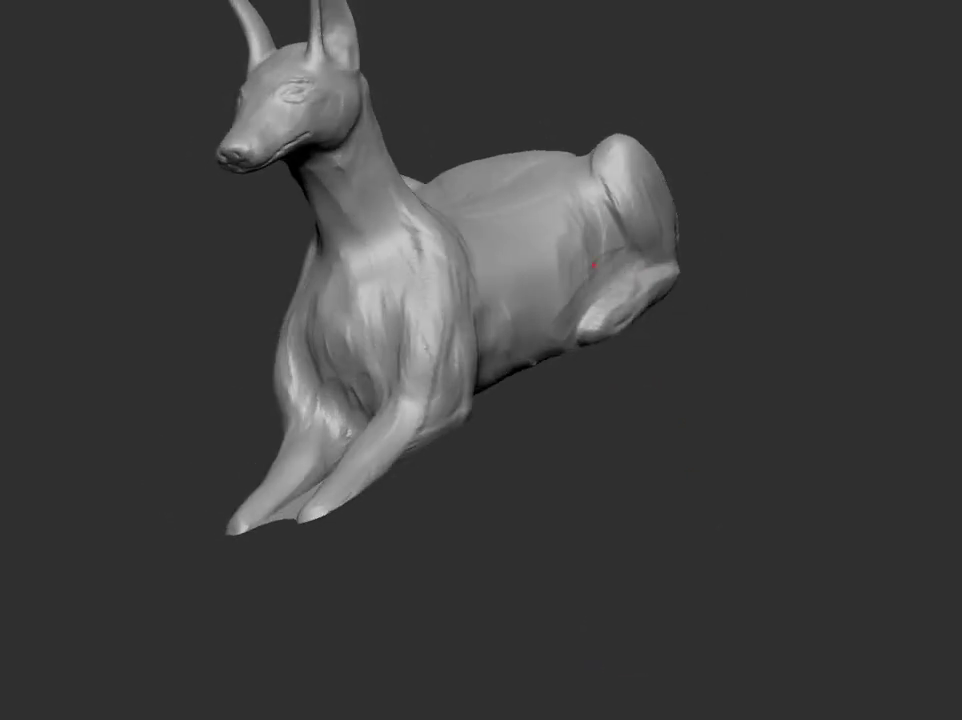
mouse_move(548, 250)
left_mouse_down()
mouse_move(676, 417)
mouse_move(709, 402)
mouse_move(726, 430)
mouse_move(745, 393)
mouse_move(563, 155)
mouse_move(516, 274)
mouse_move(691, 402)
mouse_move(686, 395)
mouse_move(593, 575)
mouse_move(546, 408)
mouse_move(620, 460)
left_mouse_up()
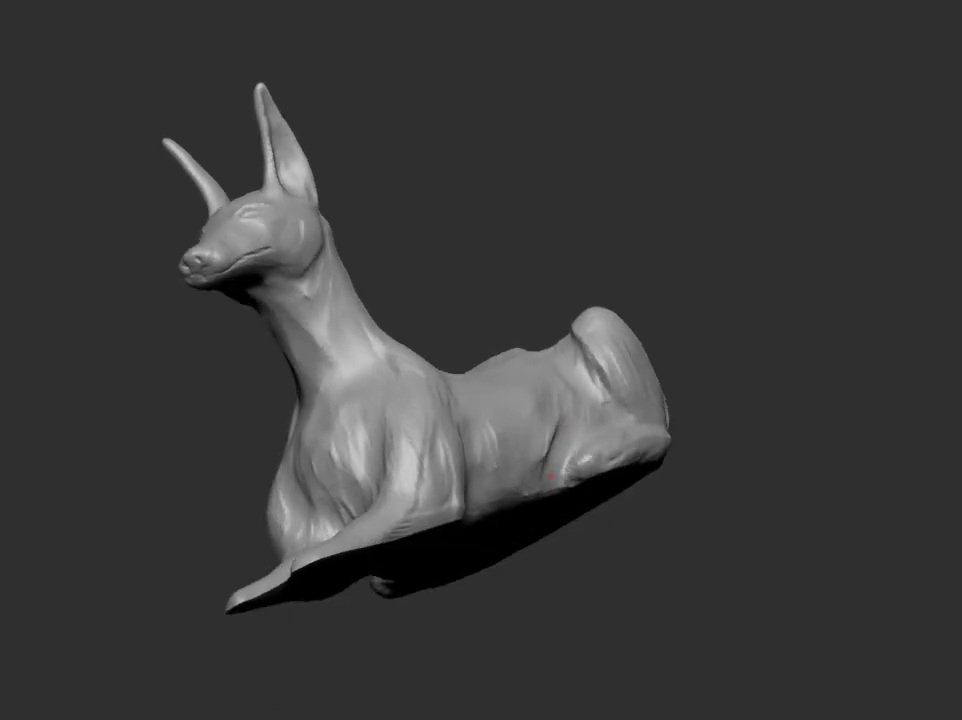
mouse_move(519, 490)
left_mouse_down()
mouse_move(676, 636)
mouse_move(609, 385)
mouse_move(638, 532)
mouse_move(668, 537)
mouse_move(708, 505)
left_mouse_up()
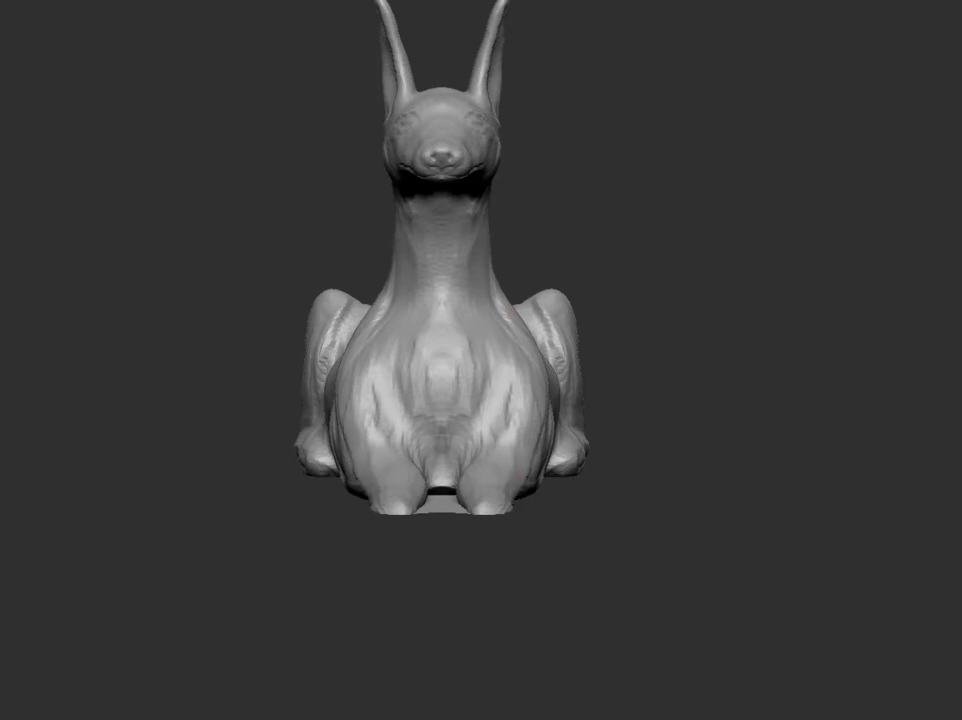
mouse_move(461, 461)
left_mouse_down()
mouse_move(601, 539)
mouse_move(640, 524)
mouse_move(612, 530)
mouse_move(594, 584)
mouse_move(603, 615)
left_mouse_up()
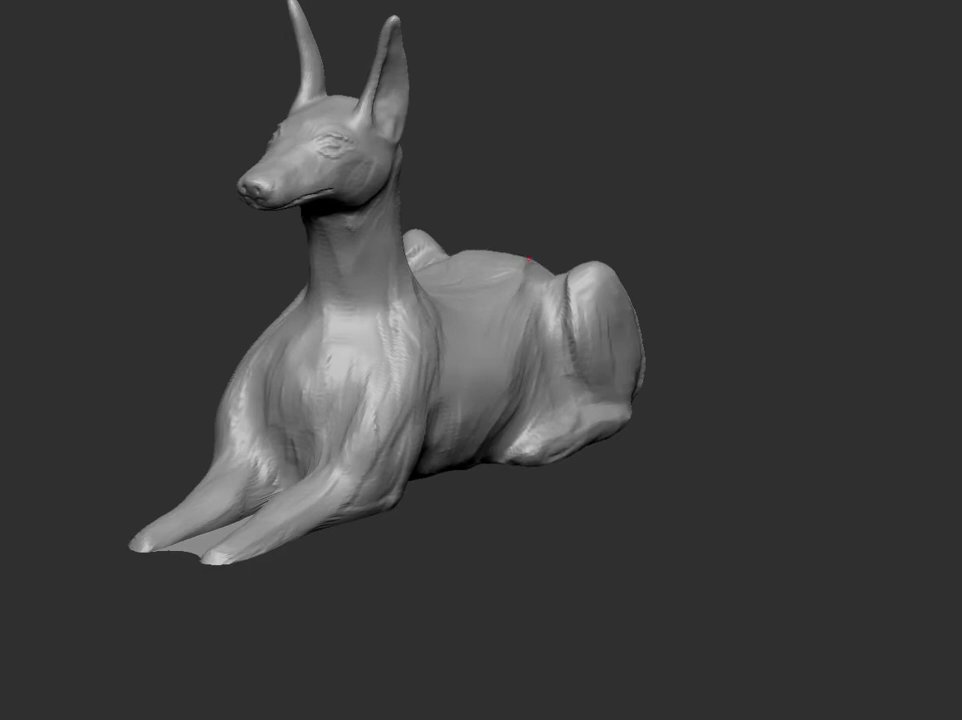
mouse_move(529, 261)
left_mouse_down()
mouse_move(715, 286)
mouse_move(516, 411)
mouse_move(786, 370)
mouse_move(730, 371)
mouse_move(709, 387)
mouse_move(668, 392)
mouse_move(739, 498)
mouse_move(715, 539)
mouse_move(779, 502)
mouse_move(559, 269)
mouse_move(502, 280)
mouse_move(575, 520)
mouse_move(618, 500)
left_mouse_up()
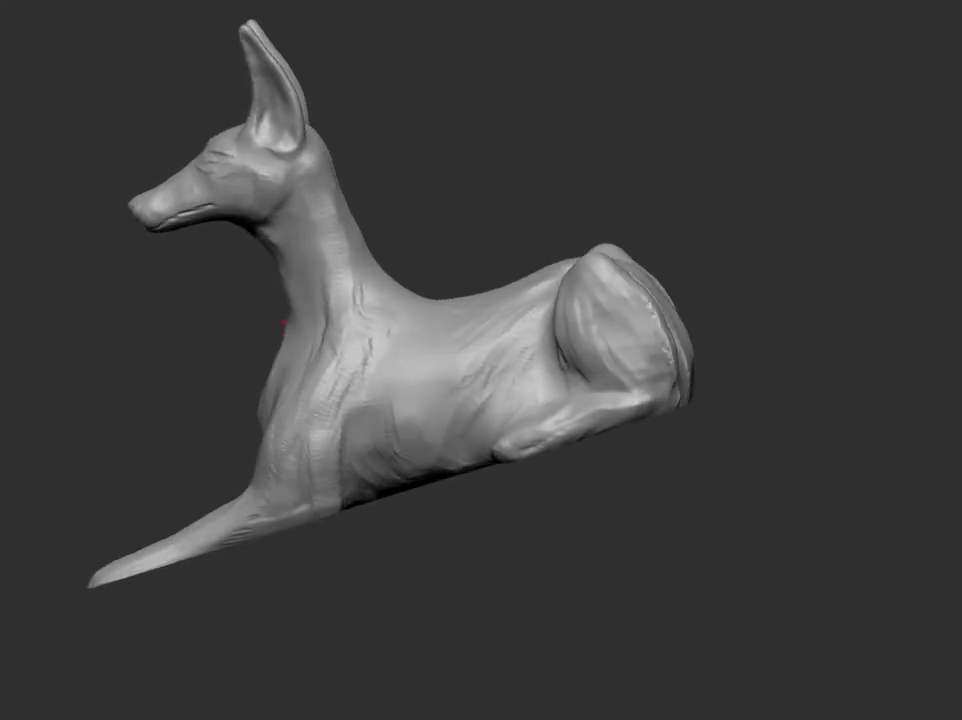
mouse_move(540, 569)
left_mouse_down()
mouse_move(522, 651)
mouse_move(532, 655)
mouse_move(530, 623)
mouse_move(535, 640)
left_mouse_up()
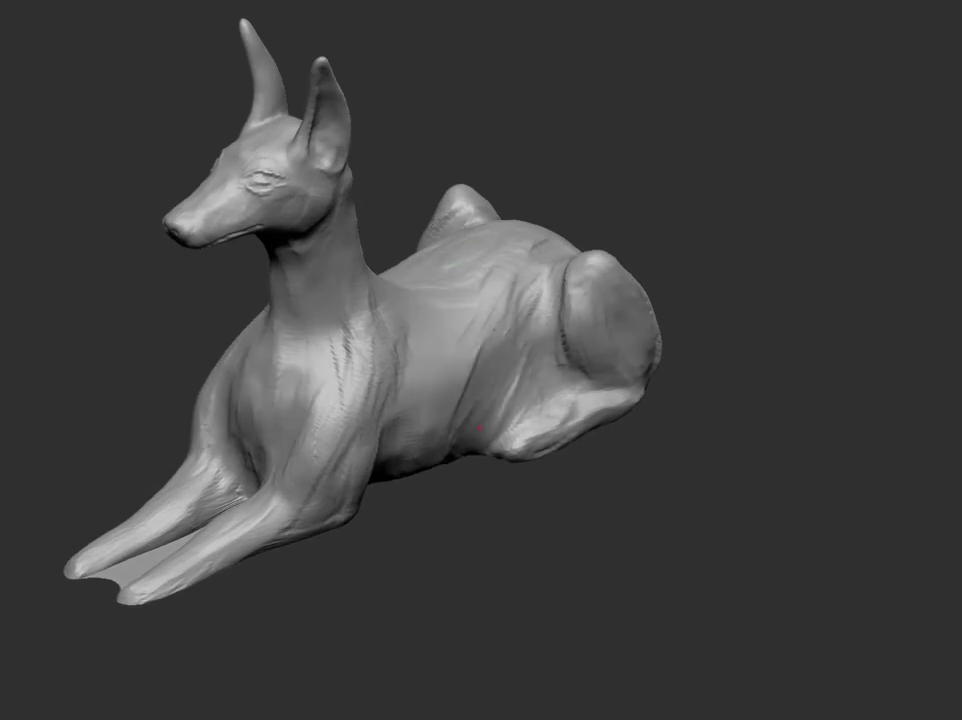
left_click_drag(406, 471, 588, 476)
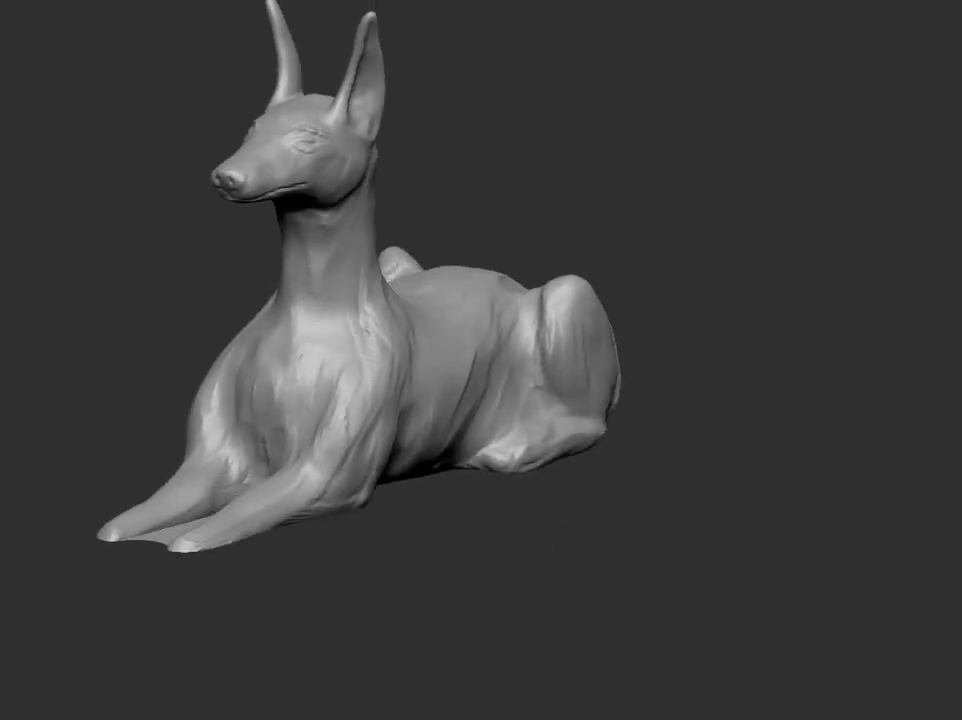
left_click_drag(524, 385, 541, 411)
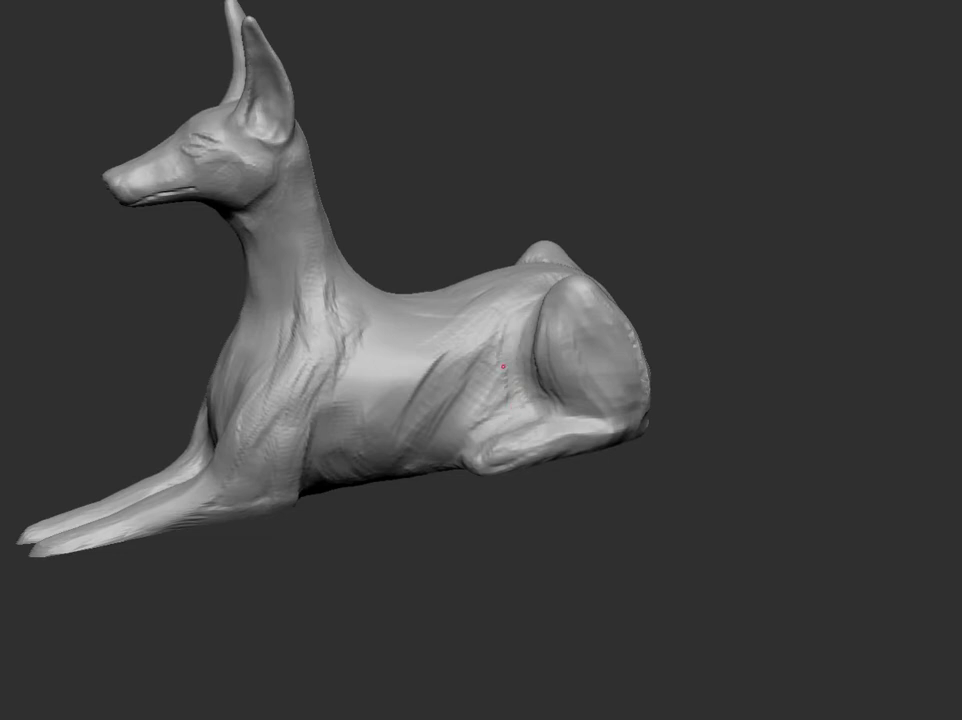
left_click_drag(503, 367, 546, 285)
left_click_drag(589, 582, 610, 611)
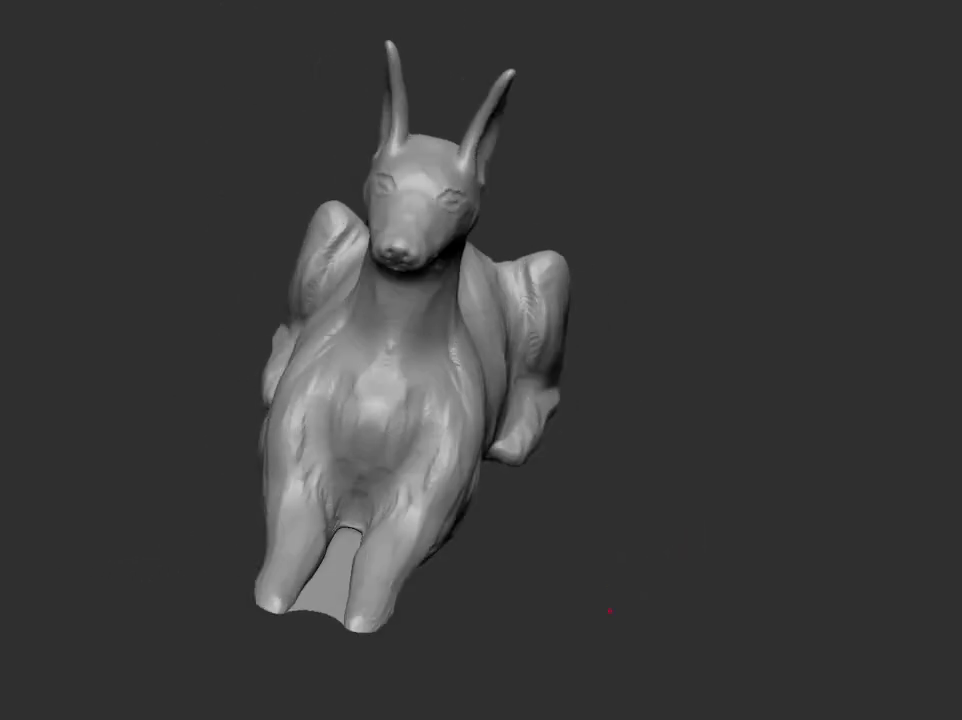
left_click_drag(620, 537, 610, 618)
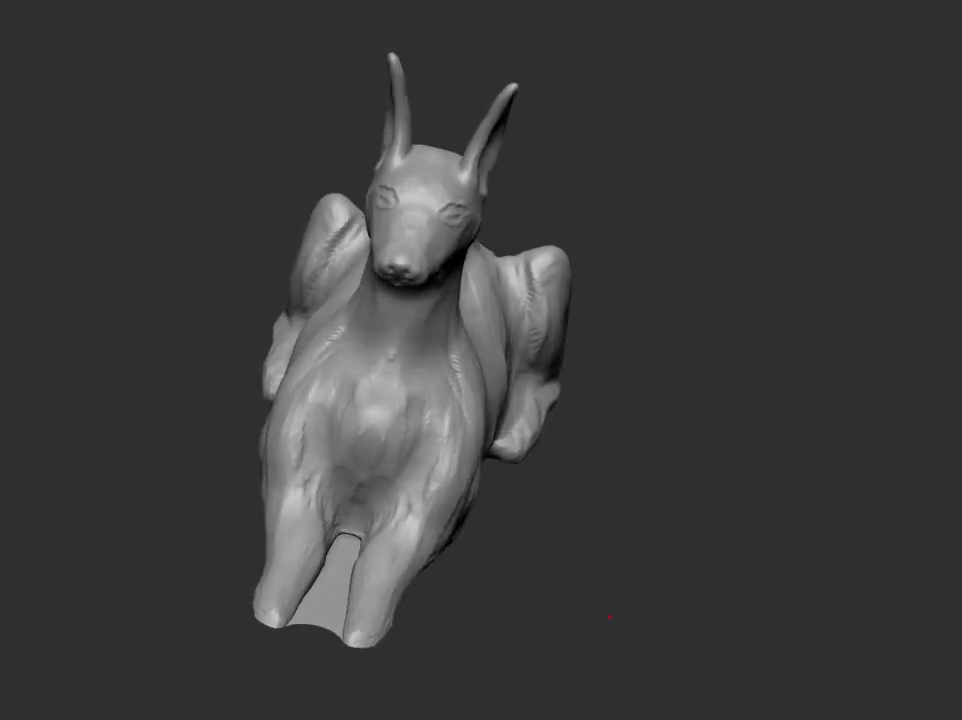
mouse_move(623, 524)
left_mouse_down()
mouse_move(601, 441)
mouse_move(608, 595)
mouse_move(565, 591)
mouse_move(599, 595)
mouse_move(610, 530)
mouse_move(599, 524)
mouse_move(566, 574)
mouse_move(507, 588)
mouse_move(528, 623)
mouse_move(580, 528)
mouse_move(599, 440)
mouse_move(562, 558)
mouse_move(567, 590)
mouse_move(692, 455)
mouse_move(691, 401)
mouse_move(655, 560)
mouse_move(651, 585)
mouse_move(659, 586)
mouse_move(620, 565)
left_mouse_up()
key("shift+f")
key("shift+f")
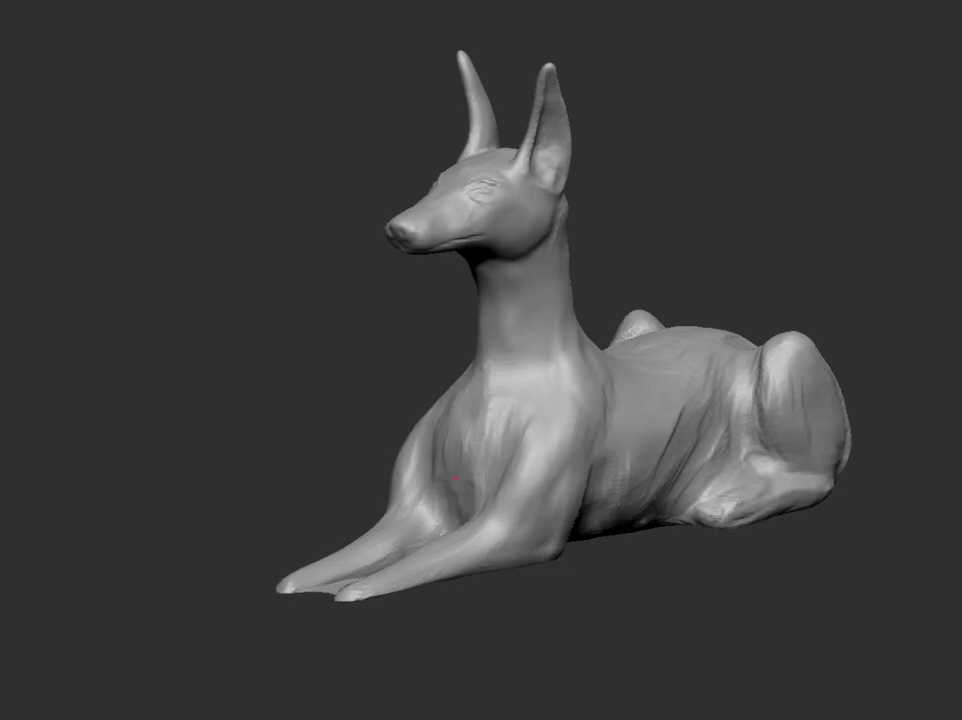
left_click_drag(455, 399, 718, 411)
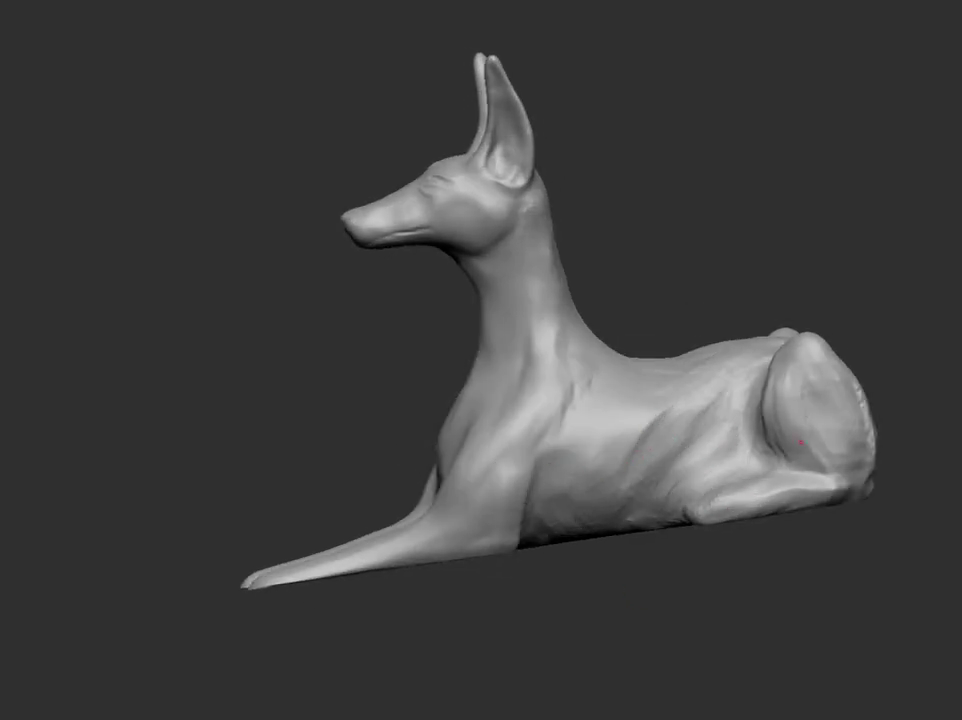
mouse_move(567, 358)
left_mouse_down()
mouse_move(694, 215)
mouse_move(715, 230)
mouse_move(741, 223)
mouse_move(723, 243)
mouse_move(706, 556)
mouse_move(556, 333)
left_mouse_up()
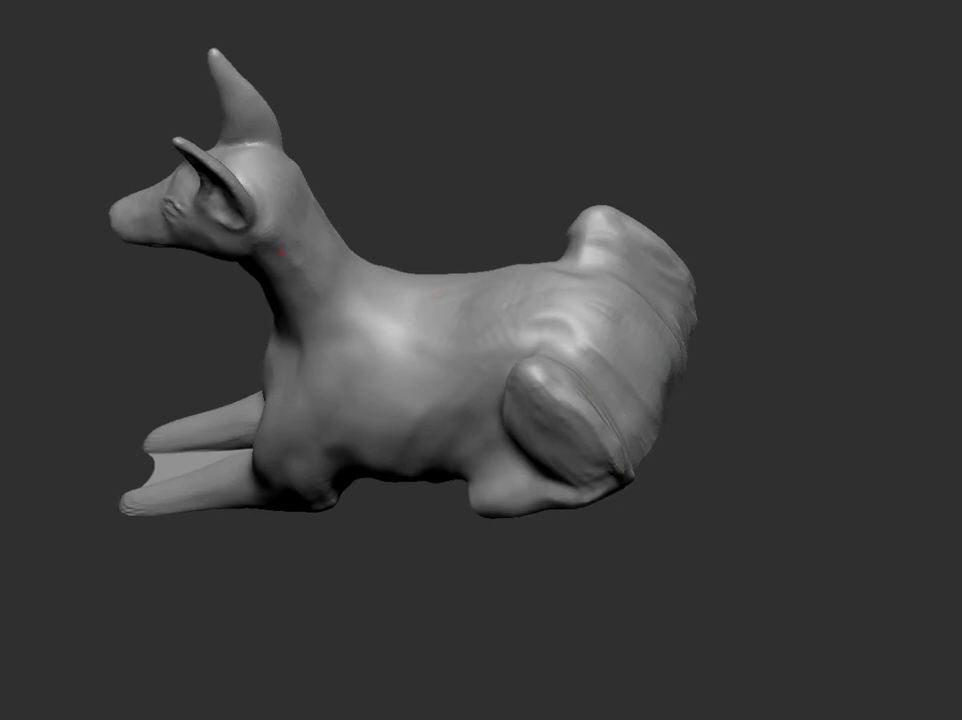
left_click_drag(556, 333, 640, 330)
mouse_move(329, 145)
left_mouse_down()
mouse_move(468, 180)
mouse_move(432, 124)
left_mouse_up()
mouse_move(611, 325)
left_mouse_down()
mouse_move(730, 541)
mouse_move(709, 500)
mouse_move(709, 451)
mouse_move(771, 481)
mouse_move(784, 507)
mouse_move(698, 537)
mouse_move(558, 537)
left_mouse_up()
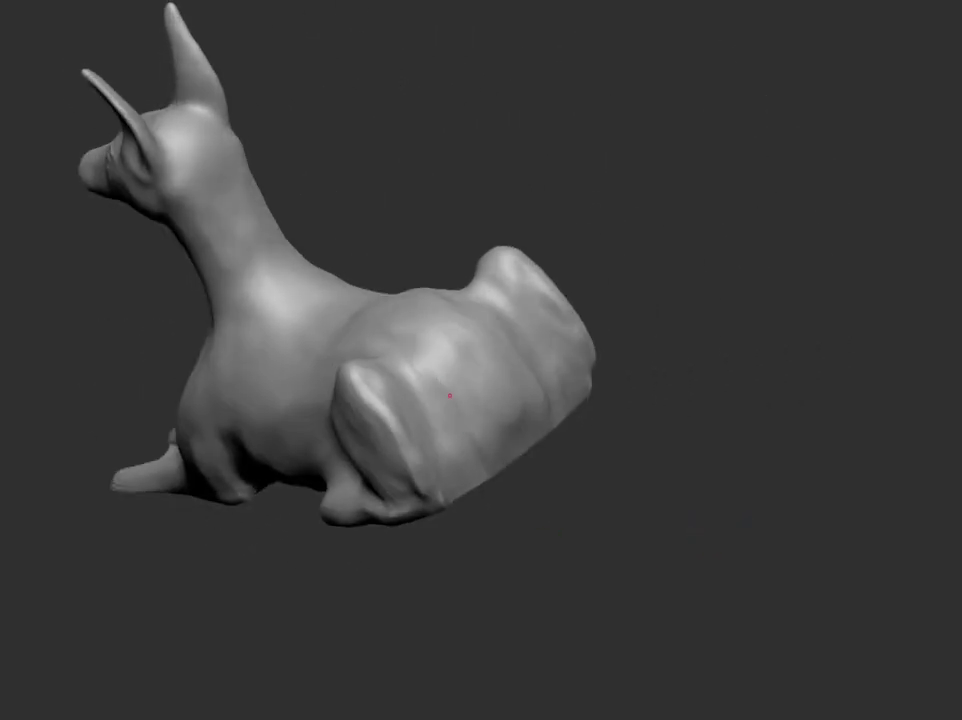
mouse_move(470, 452)
left_mouse_down()
mouse_move(644, 442)
mouse_move(633, 524)
mouse_move(623, 470)
mouse_move(468, 300)
left_mouse_up()
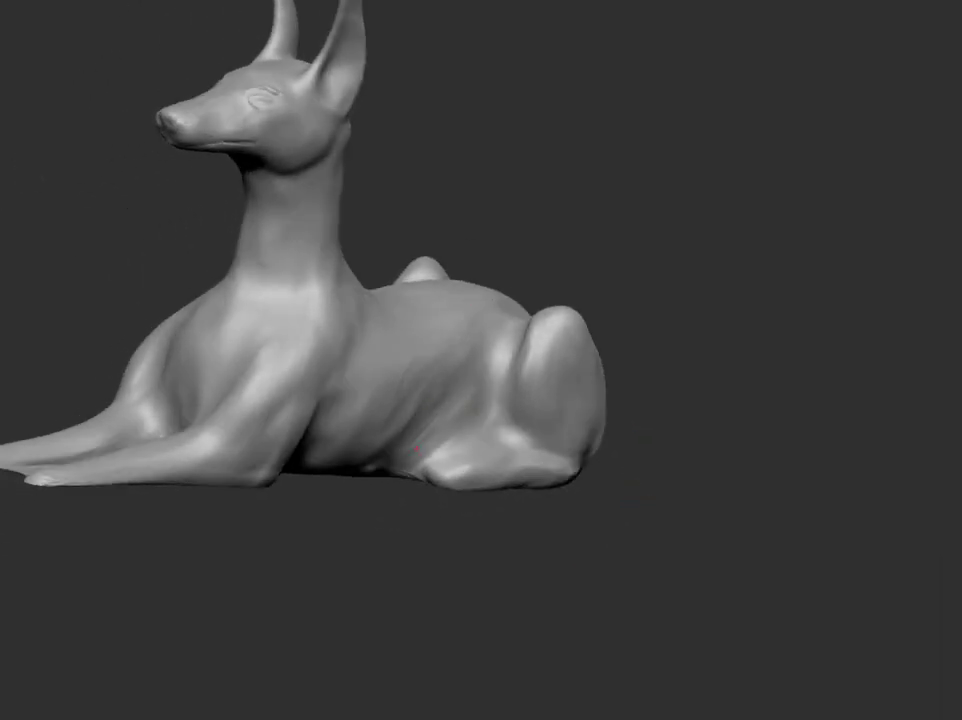
mouse_move(417, 450)
left_mouse_down()
mouse_move(590, 530)
mouse_move(556, 558)
mouse_move(566, 546)
mouse_move(520, 560)
mouse_move(462, 543)
mouse_move(471, 525)
mouse_move(521, 535)
mouse_move(590, 567)
mouse_move(575, 590)
mouse_move(543, 590)
mouse_move(198, 322)
mouse_move(490, 565)
mouse_move(500, 616)
mouse_move(130, 517)
left_mouse_up()
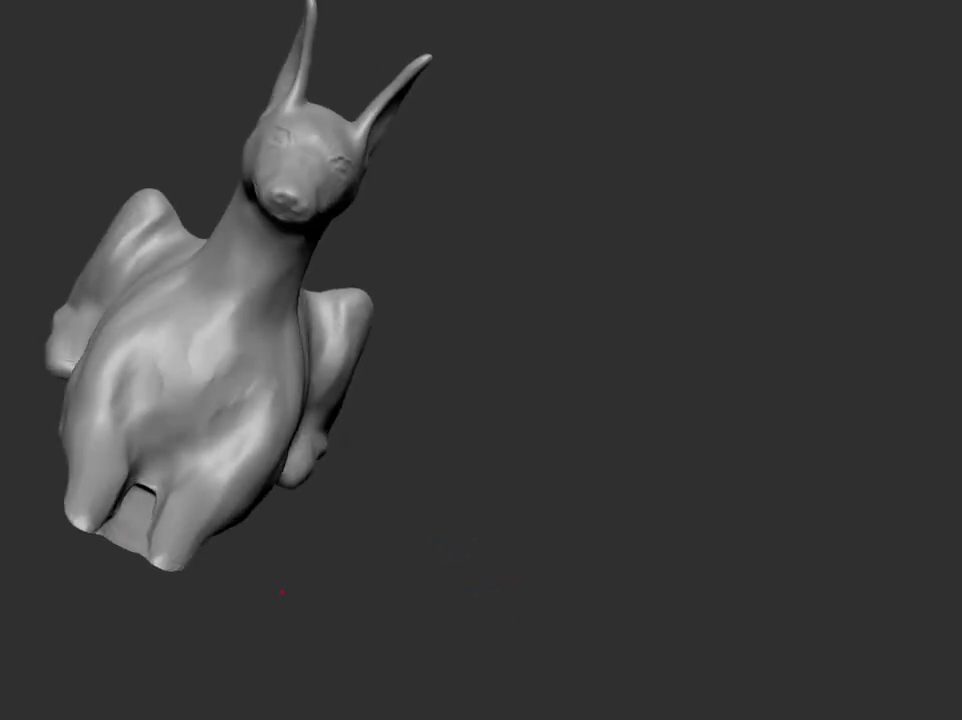
mouse_move(282, 592)
left_mouse_down()
mouse_move(330, 640)
mouse_move(594, 540)
mouse_move(575, 490)
mouse_move(582, 616)
mouse_move(498, 612)
mouse_move(556, 648)
mouse_move(146, 572)
mouse_move(494, 565)
mouse_move(451, 522)
mouse_move(189, 563)
mouse_move(396, 630)
mouse_move(489, 579)
mouse_move(472, 563)
mouse_move(490, 548)
mouse_move(284, 484)
left_mouse_up()
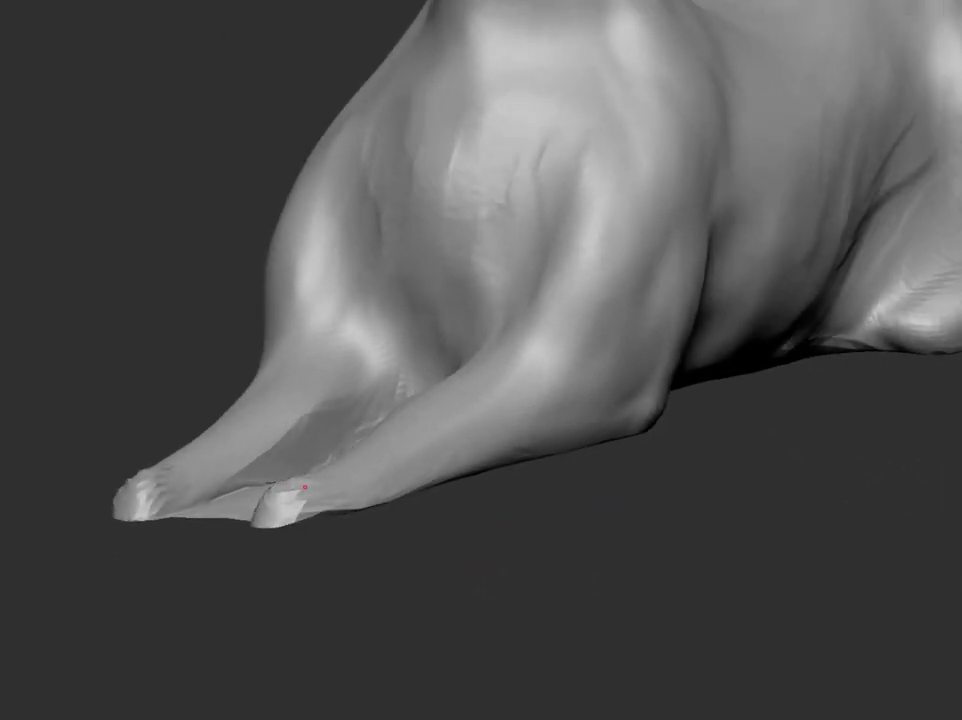
- Orbit around the outstretched forelegs and sculpt a toe shape and crease into the paw tip
mouse_move(408, 409)
left_mouse_down()
mouse_move(472, 569)
mouse_move(472, 612)
mouse_move(597, 453)
mouse_move(337, 370)
left_mouse_up()
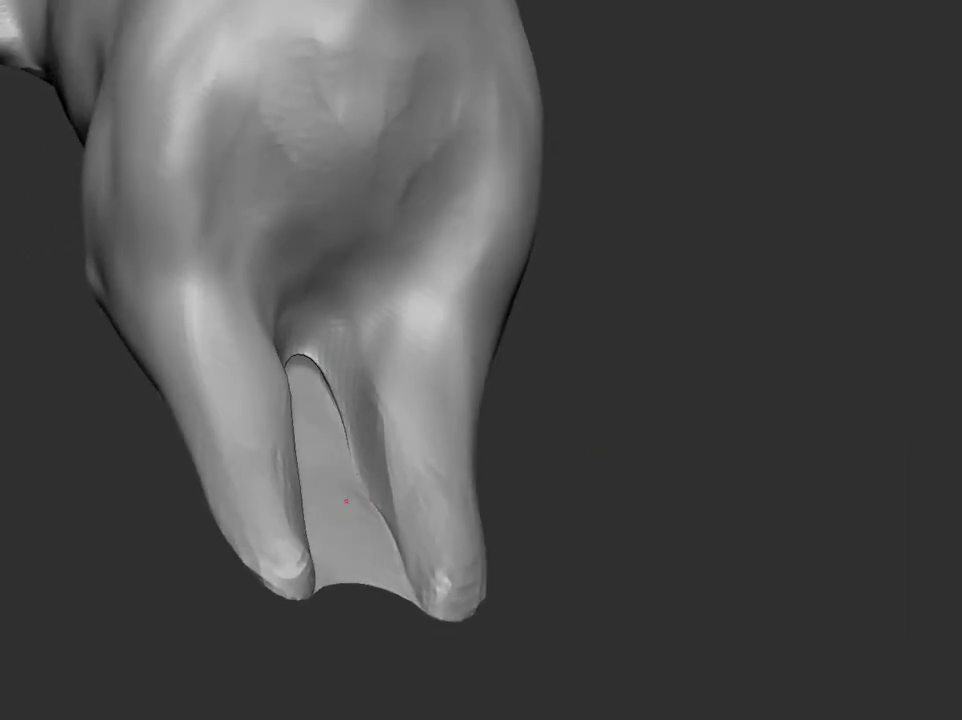
mouse_move(387, 466)
left_mouse_down()
mouse_move(601, 490)
mouse_move(565, 455)
mouse_move(598, 461)
mouse_move(588, 507)
mouse_move(608, 509)
mouse_move(586, 507)
mouse_move(598, 503)
mouse_move(369, 359)
left_mouse_up()
mouse_move(380, 415)
left_mouse_down()
mouse_move(543, 557)
mouse_move(352, 428)
left_mouse_up()
mouse_move(362, 505)
left_mouse_down()
mouse_move(597, 468)
mouse_move(560, 557)
mouse_move(390, 530)
mouse_move(509, 565)
mouse_move(520, 516)
mouse_move(629, 585)
mouse_move(683, 576)
mouse_move(688, 338)
mouse_move(683, 575)
mouse_move(644, 354)
mouse_move(809, 457)
mouse_move(810, 474)
mouse_move(604, 440)
mouse_move(805, 468)
mouse_move(649, 417)
left_mouse_up()
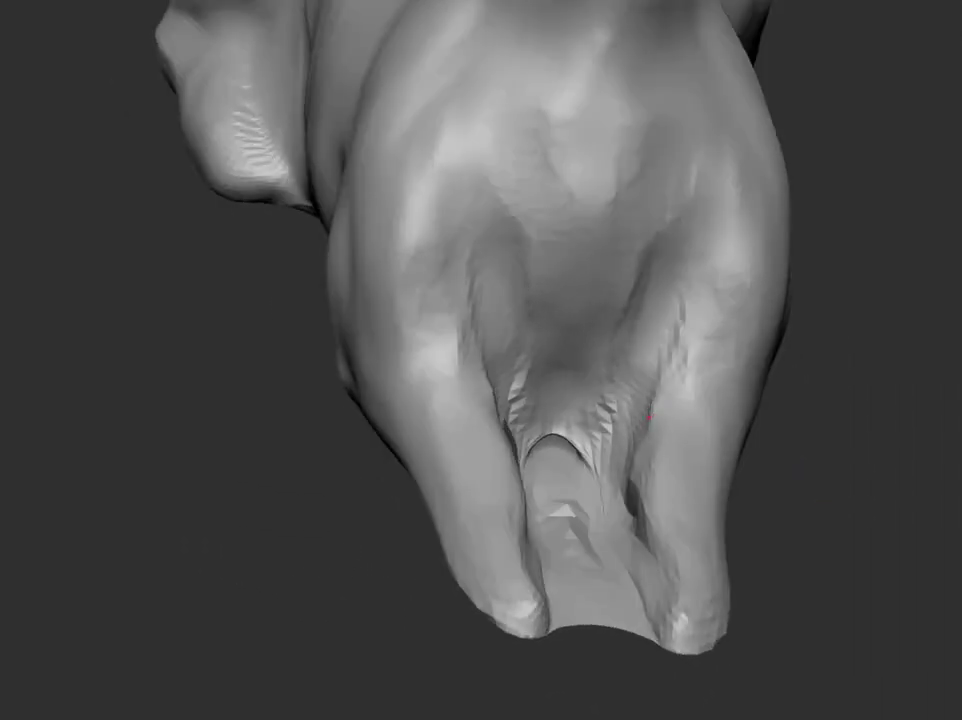
mouse_move(645, 494)
left_mouse_down()
mouse_move(790, 470)
mouse_move(773, 532)
left_mouse_up()
mouse_move(556, 337)
left_mouse_down()
mouse_move(762, 522)
mouse_move(784, 530)
mouse_move(554, 378)
mouse_move(724, 541)
mouse_move(708, 507)
mouse_move(702, 537)
mouse_move(794, 252)
mouse_move(762, 498)
left_mouse_up()
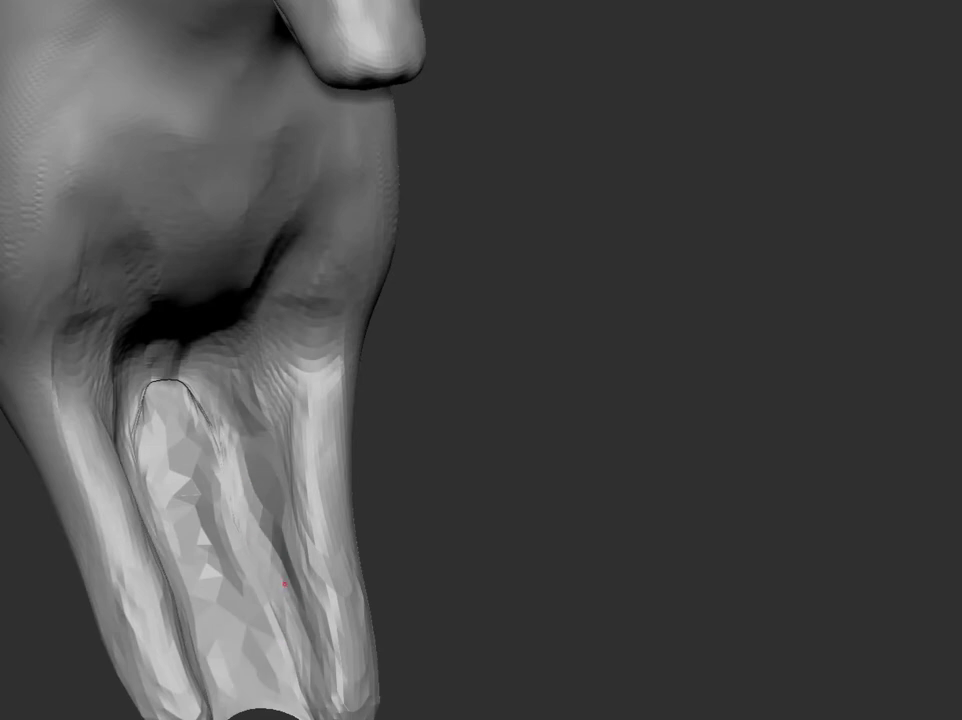
mouse_move(193, 374)
left_mouse_down()
mouse_move(243, 455)
mouse_move(537, 477)
mouse_move(507, 442)
mouse_move(530, 452)
mouse_move(524, 476)
left_mouse_up()
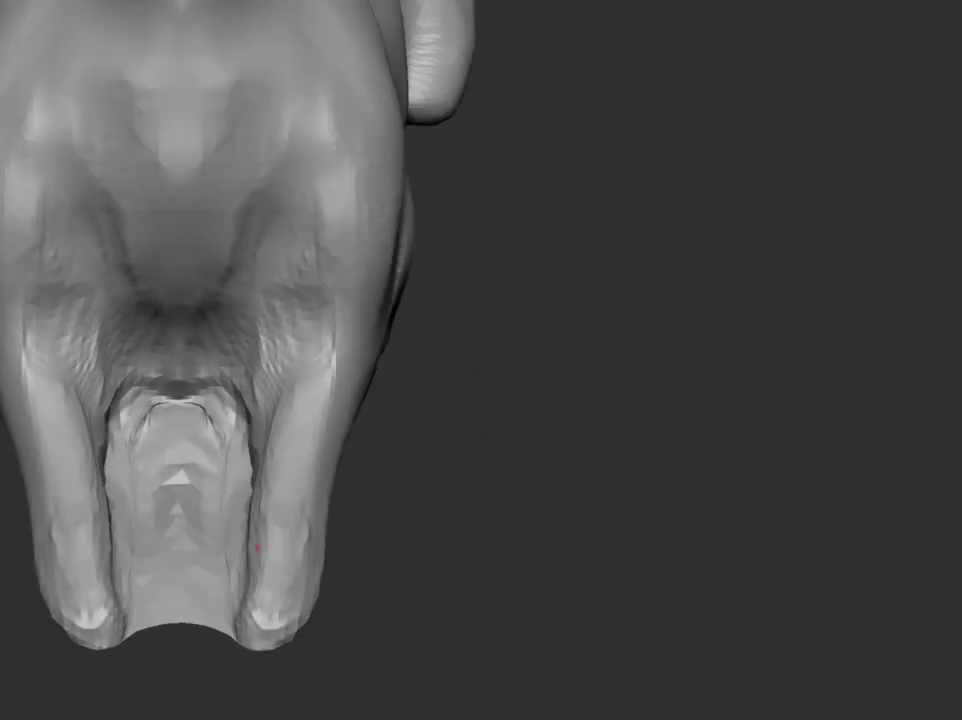
mouse_move(277, 398)
left_mouse_down()
mouse_move(322, 318)
mouse_move(273, 373)
mouse_move(337, 505)
left_mouse_up()
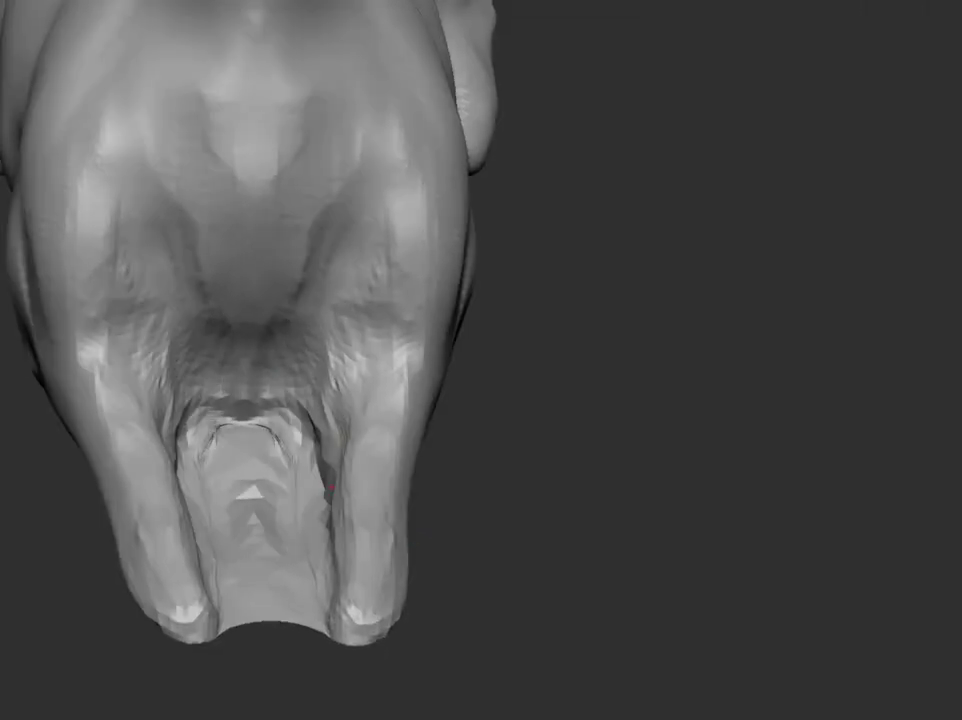
mouse_move(313, 397)
left_mouse_down()
mouse_move(477, 464)
mouse_move(133, 456)
left_mouse_up()
- Carve a crease down the neck and smooth the rough crease lines on the haunch
mouse_move(227, 423)
left_mouse_down()
mouse_move(393, 543)
mouse_move(288, 344)
mouse_move(493, 455)
mouse_move(472, 47)
mouse_move(715, 472)
mouse_move(694, 468)
mouse_move(700, 475)
mouse_move(520, 170)
left_mouse_up()
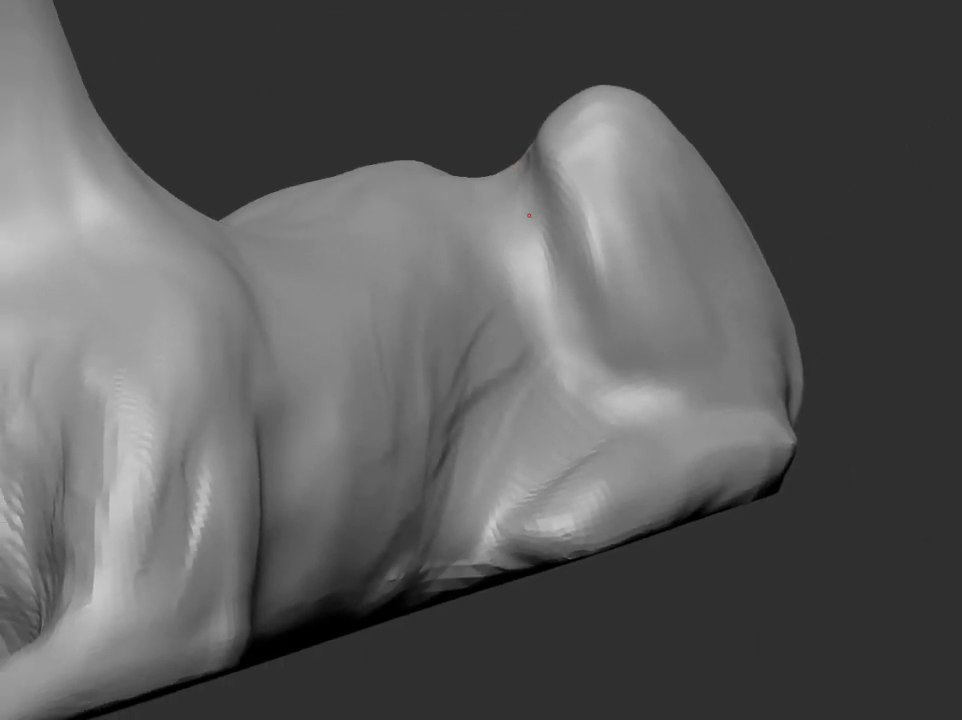
mouse_move(529, 215)
left_mouse_down()
mouse_move(627, 399)
mouse_move(799, 633)
left_mouse_up()
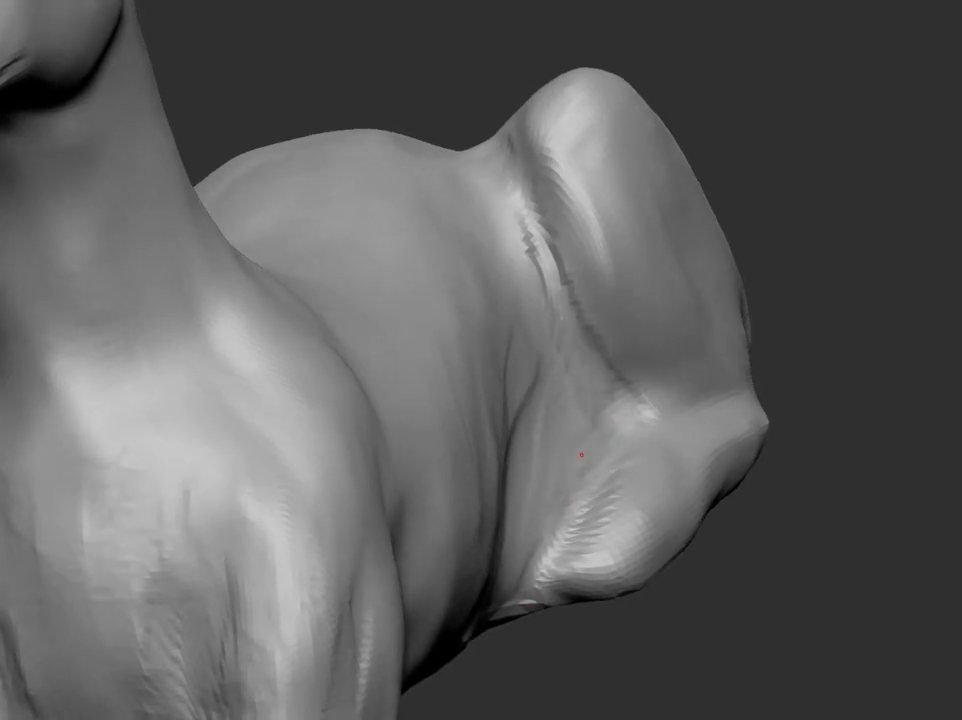
left_click_drag(551, 333, 542, 424, "shift")
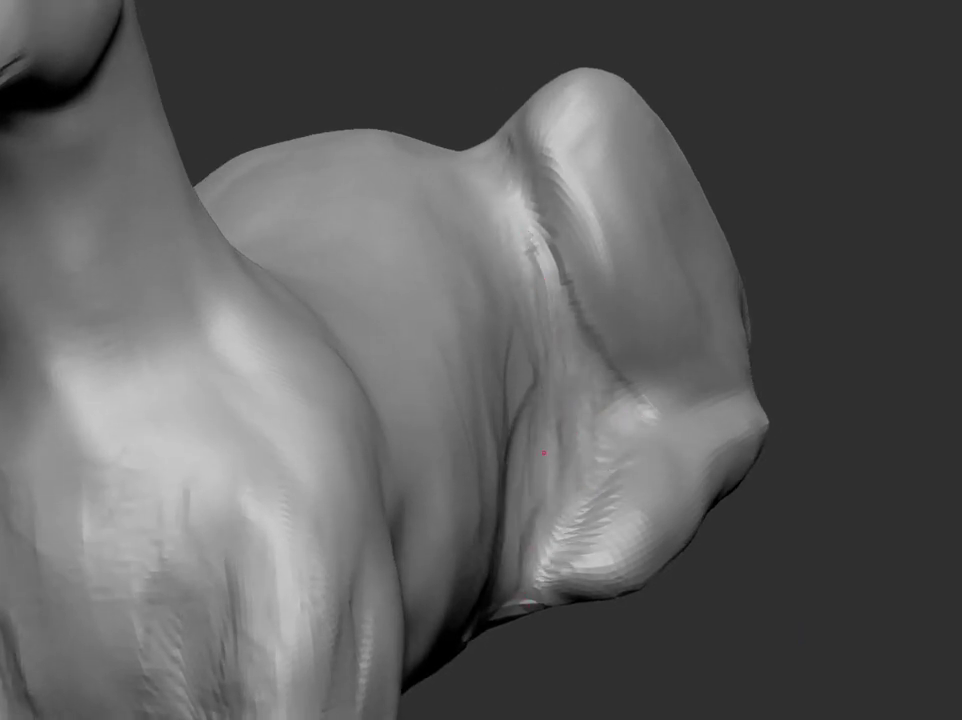
- Deepen the crease between the hind leg and haunch, viewed from a low frontal angle
left_click_drag(526, 573, 762, 498)
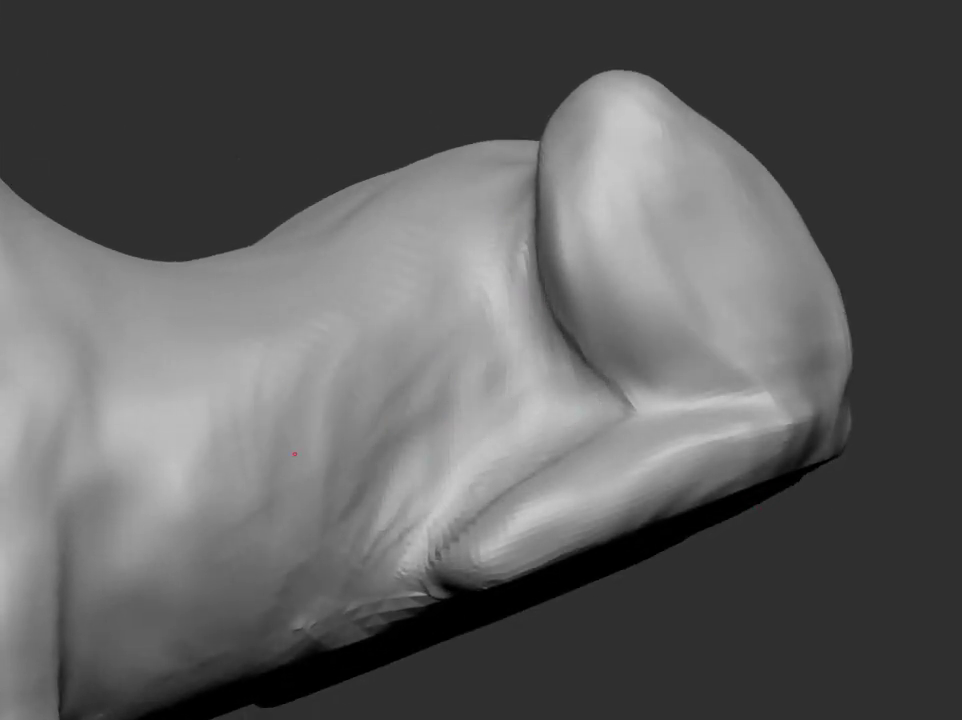
mouse_move(447, 304)
left_mouse_down()
mouse_move(305, 163)
mouse_move(477, 522)
left_mouse_up()
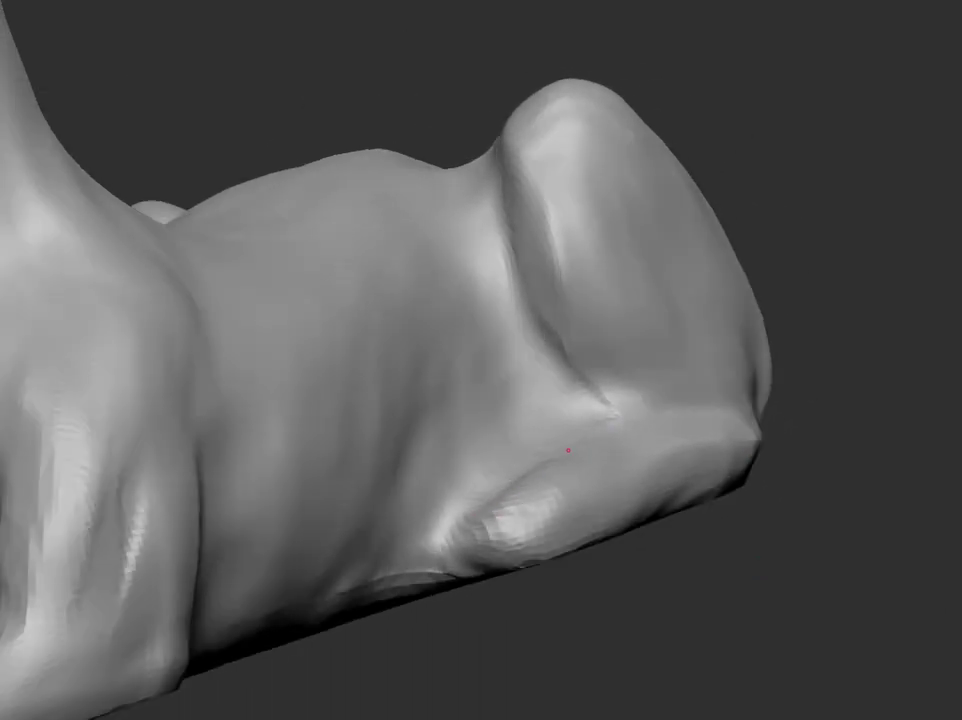
mouse_move(568, 451)
left_mouse_down()
mouse_move(704, 569)
mouse_move(719, 471)
left_mouse_up()
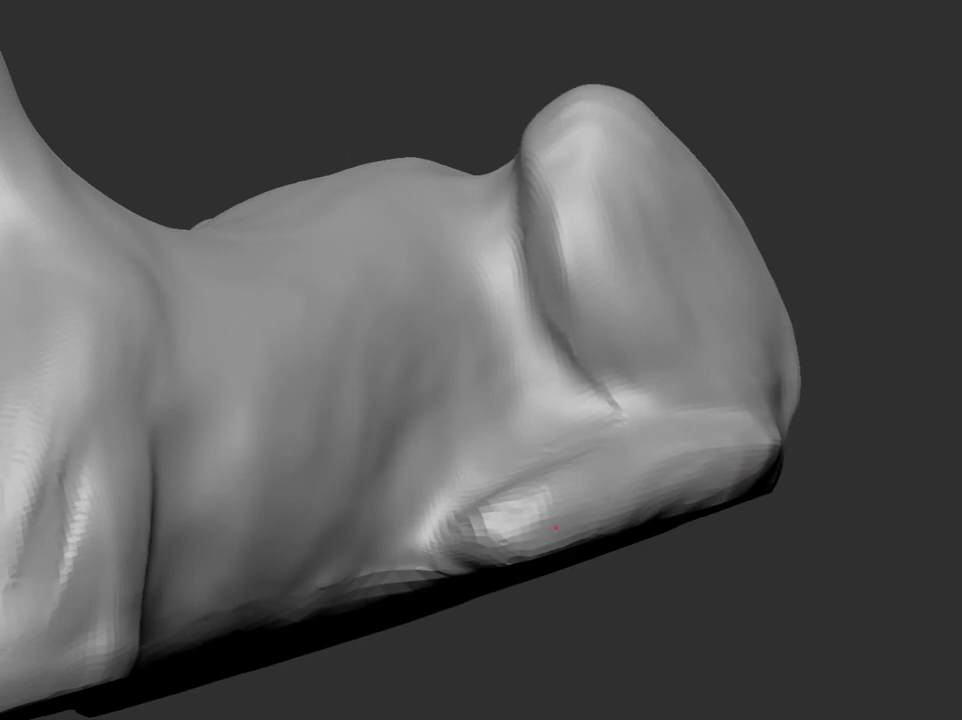
mouse_move(556, 527)
left_mouse_down()
mouse_move(799, 545)
mouse_move(781, 384)
mouse_move(788, 459)
mouse_move(767, 393)
mouse_move(782, 362)
mouse_move(770, 410)
mouse_move(784, 468)
mouse_move(790, 382)
left_mouse_up()
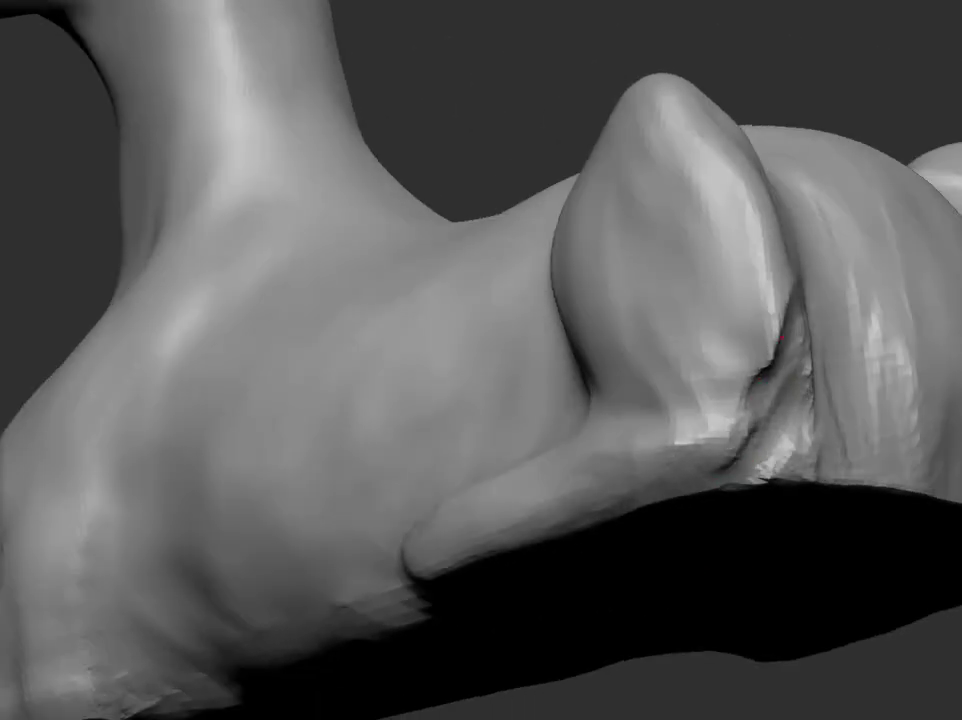
mouse_move(794, 333)
left_mouse_down()
mouse_move(784, 440)
mouse_move(830, 369)
mouse_move(794, 372)
mouse_move(788, 322)
left_mouse_up()
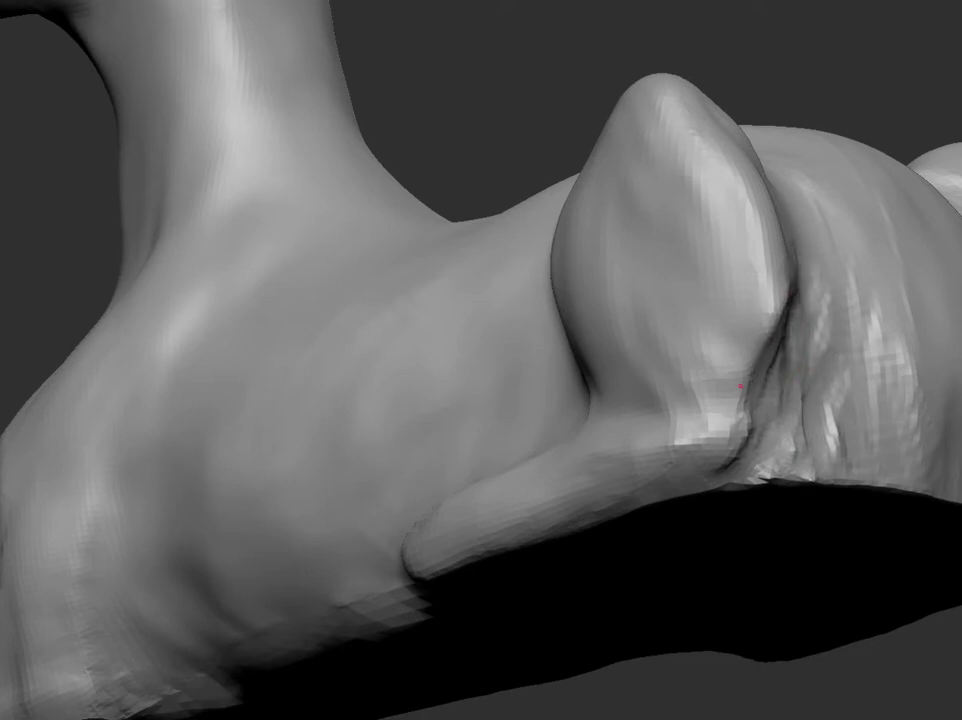
mouse_move(740, 386)
left_mouse_down()
mouse_move(533, 340)
mouse_move(522, 354)
mouse_move(526, 301)
mouse_move(515, 404)
mouse_move(693, 579)
mouse_move(693, 623)
mouse_move(683, 558)
left_mouse_up()
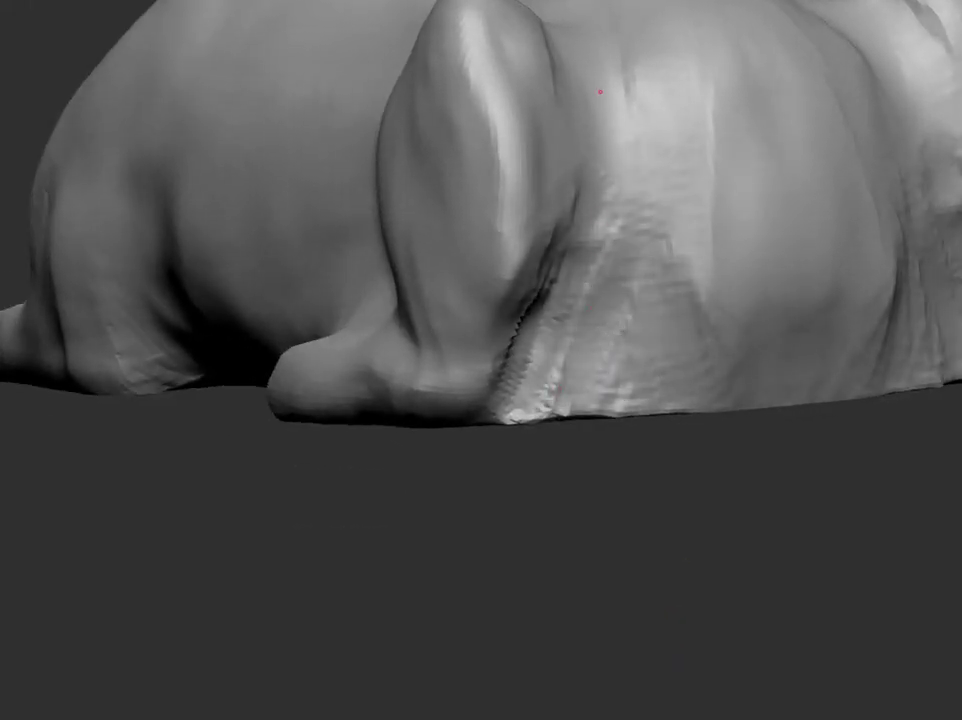
- Carve Dam Standard strokes along the crease beside the haunch
left_click_drag(600, 92, 610, 374)
mouse_move(640, 460)
left_mouse_down()
mouse_move(782, 524)
mouse_move(755, 440)
mouse_move(775, 365)
mouse_move(716, 632)
mouse_move(714, 571)
mouse_move(565, 122)
left_mouse_up()
mouse_move(554, 318)
left_mouse_down()
mouse_move(678, 458)
mouse_move(539, 197)
left_mouse_up()
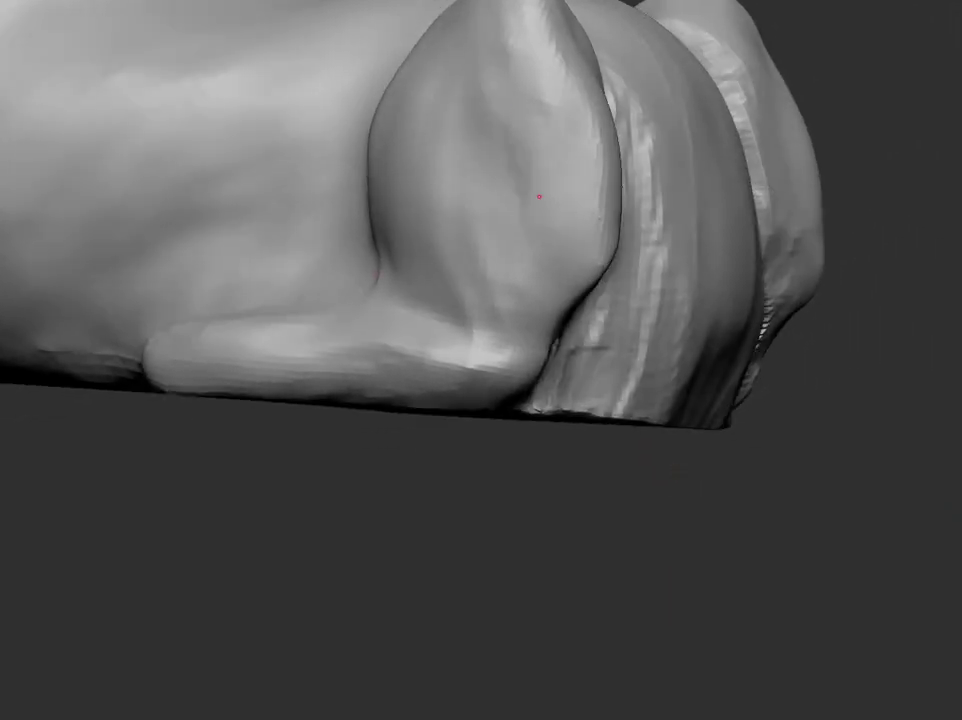
left_click_drag(369, 294, 353, 221)
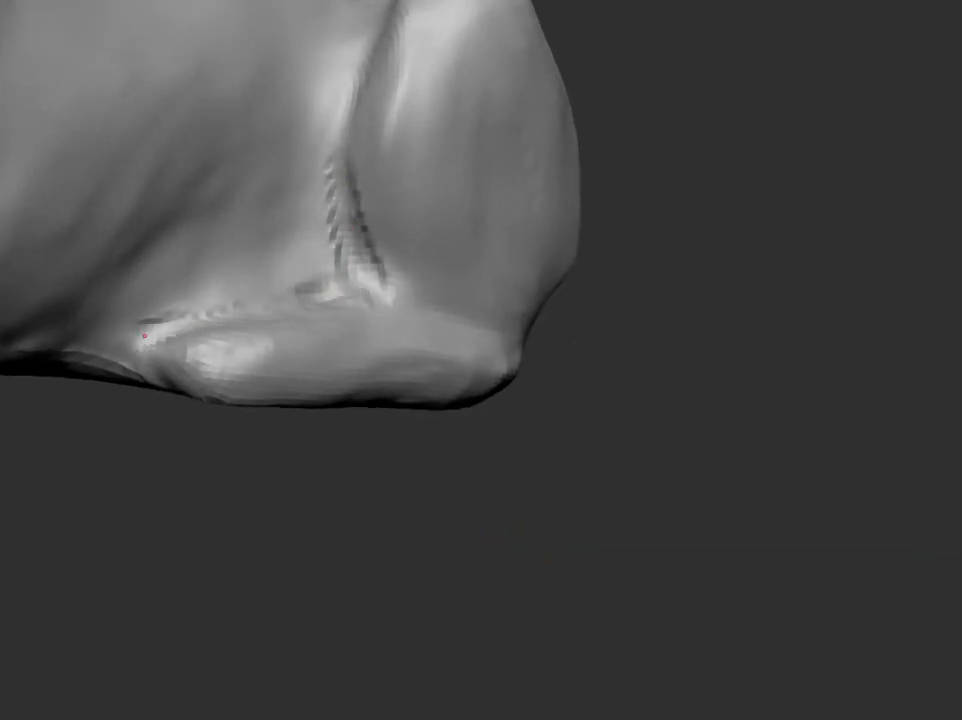
- Carve the crease above the tucked hind paw, checking it from low side views
mouse_move(145, 336)
left_mouse_down()
mouse_move(300, 283)
mouse_move(313, 247)
mouse_move(256, 285)
mouse_move(330, 180)
mouse_move(354, 269)
left_mouse_up()
left_click_drag(266, 312, 330, 267)
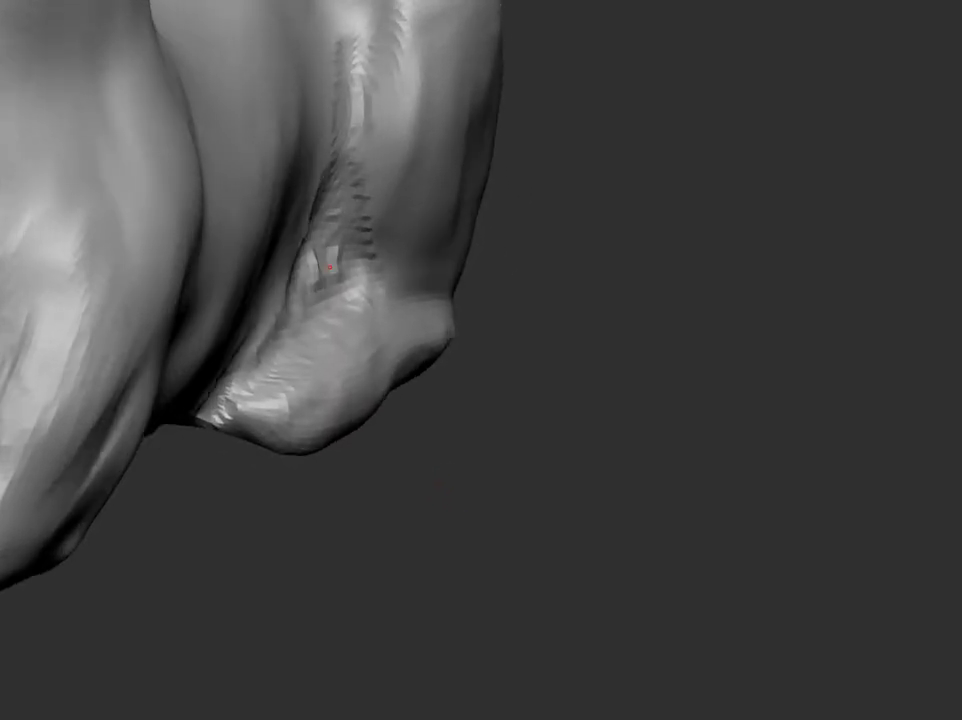
mouse_move(230, 380)
left_mouse_down()
mouse_move(401, 487)
mouse_move(399, 541)
mouse_move(344, 502)
mouse_move(379, 266)
left_mouse_up()
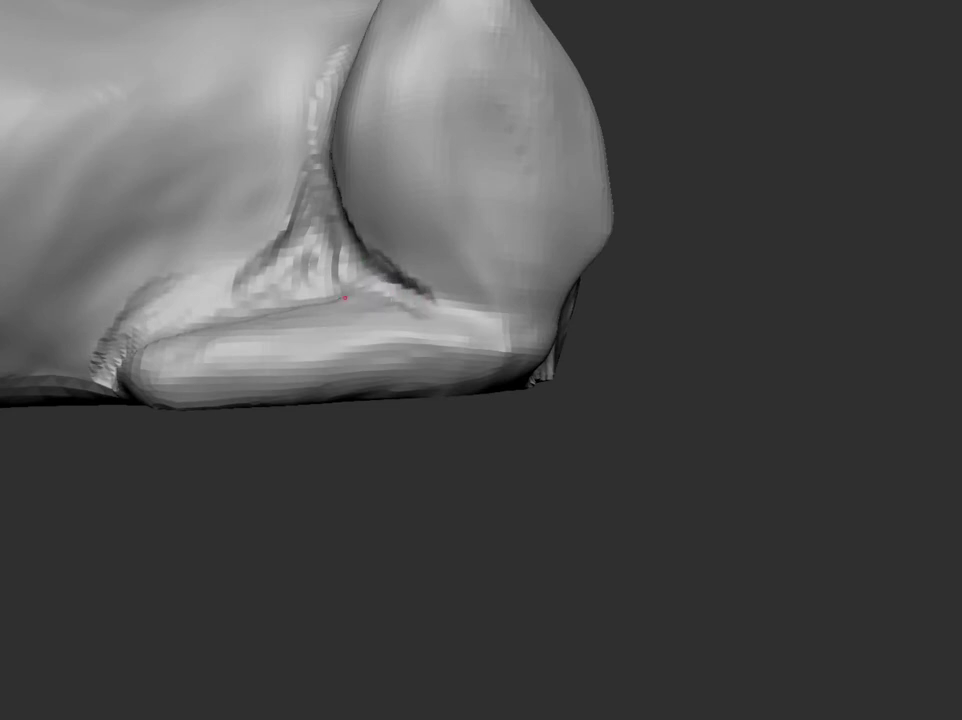
mouse_move(329, 298)
left_mouse_down()
mouse_move(600, 430)
mouse_move(625, 429)
mouse_move(584, 396)
mouse_move(592, 186)
mouse_move(855, 640)
mouse_move(429, 193)
left_mouse_up()
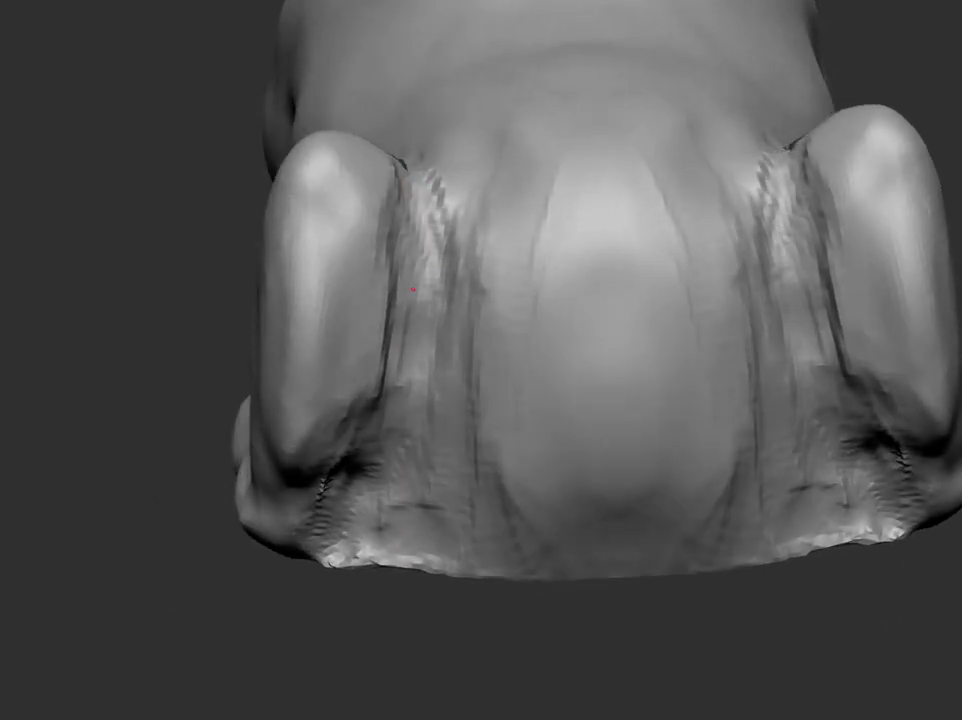
mouse_move(440, 268)
left_mouse_down()
mouse_move(563, 640)
mouse_move(557, 650)
mouse_move(650, 420)
mouse_move(713, 200)
mouse_move(457, 155)
left_mouse_up()
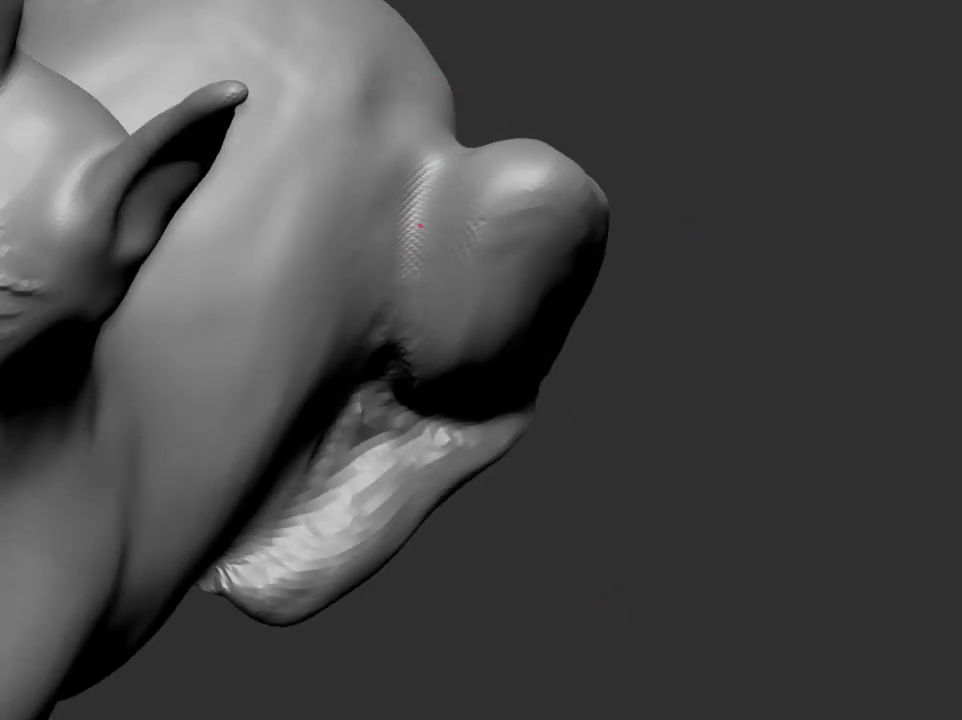
left_click_drag(461, 318, 400, 280)
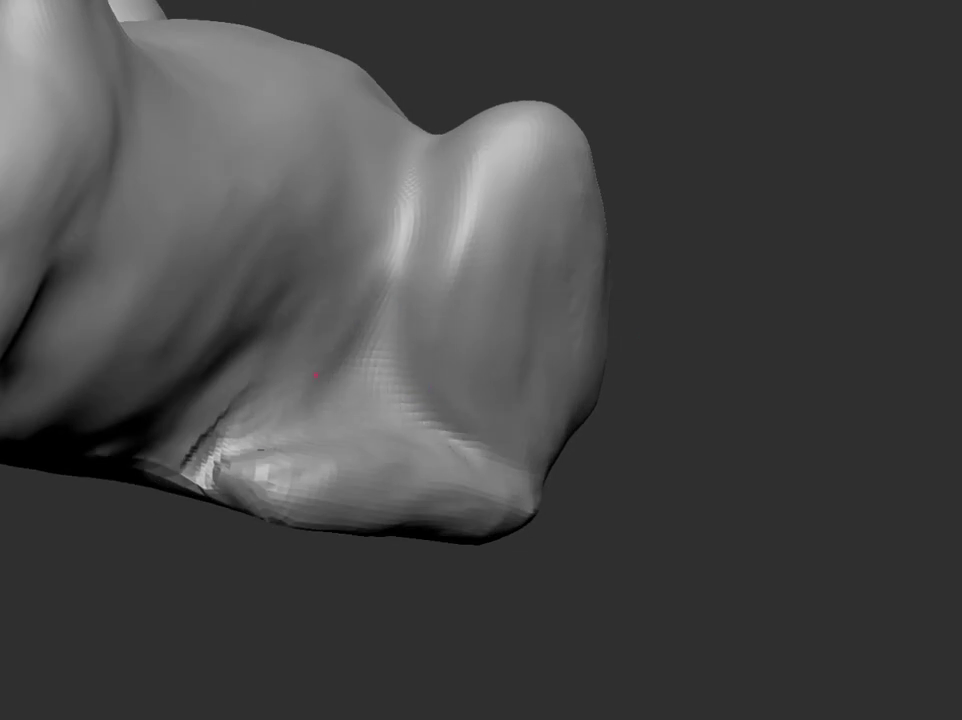
mouse_move(316, 375)
left_mouse_down()
mouse_move(610, 558)
mouse_move(551, 246)
left_mouse_up()
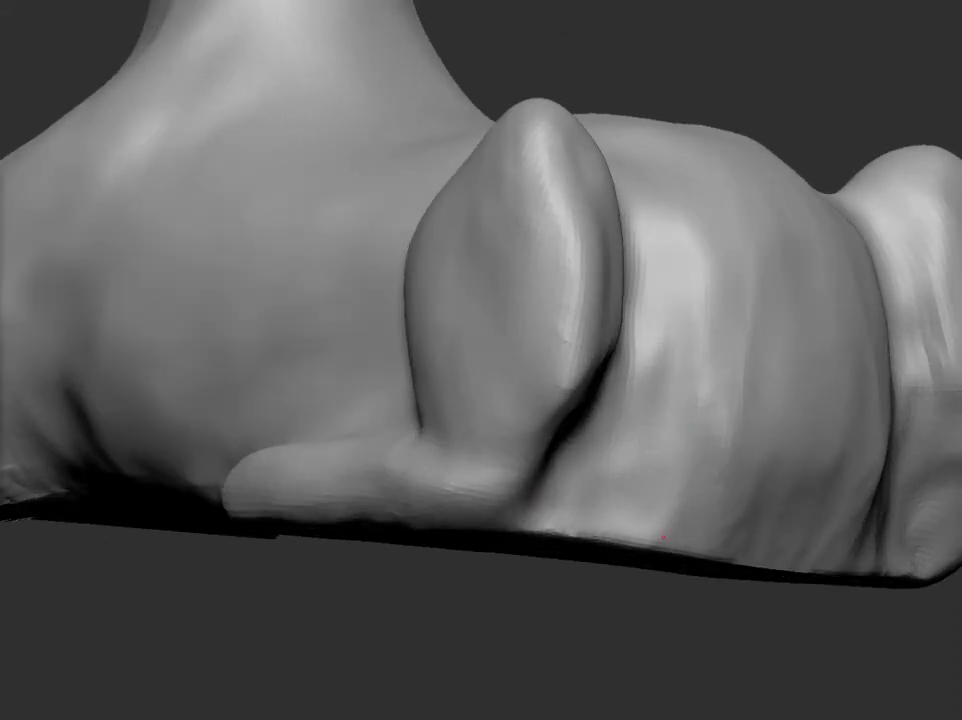
mouse_move(640, 640)
left_mouse_down()
mouse_move(574, 592)
mouse_move(578, 344)
left_mouse_up()
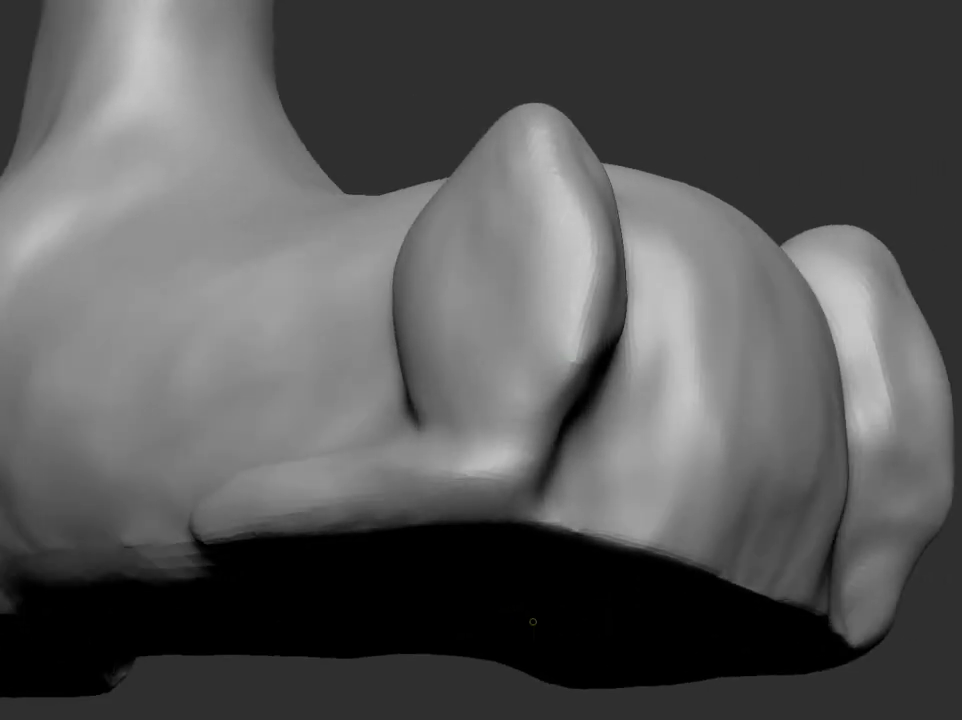
left_click_drag(533, 621, 252, 572)
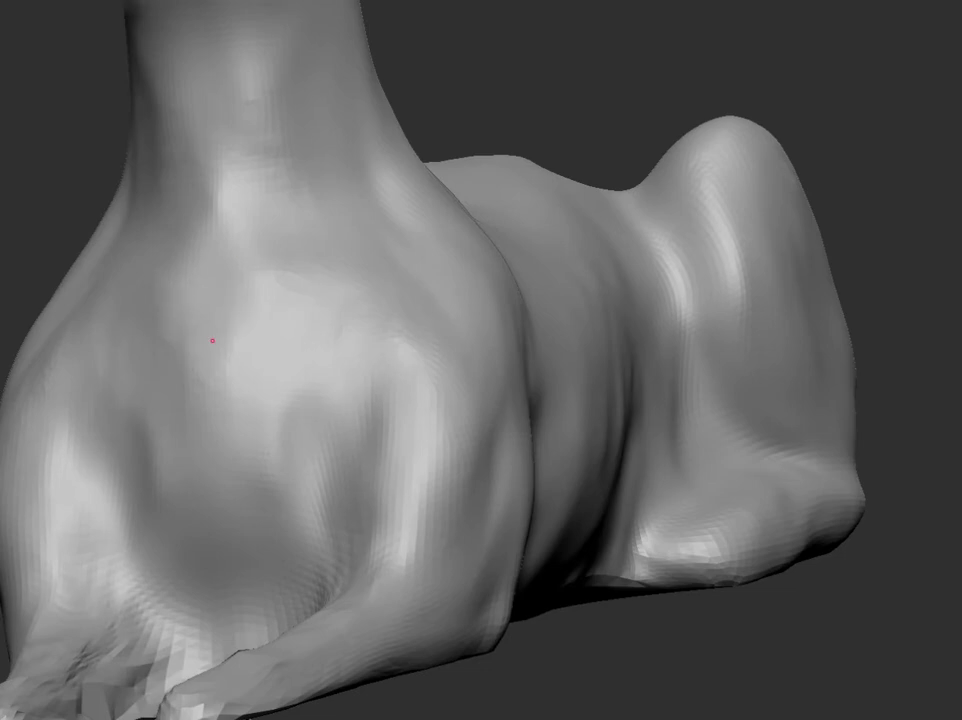
mouse_move(212, 341)
left_mouse_down()
mouse_move(584, 298)
mouse_move(700, 512)
mouse_move(694, 455)
mouse_move(552, 451)
mouse_move(192, 348)
mouse_move(570, 258)
mouse_move(208, 388)
mouse_move(674, 369)
mouse_move(144, 397)
left_mouse_up()
- Carve striation lines into the hollow of the jackal's inner ear
left_click_drag(274, 352, 257, 356)
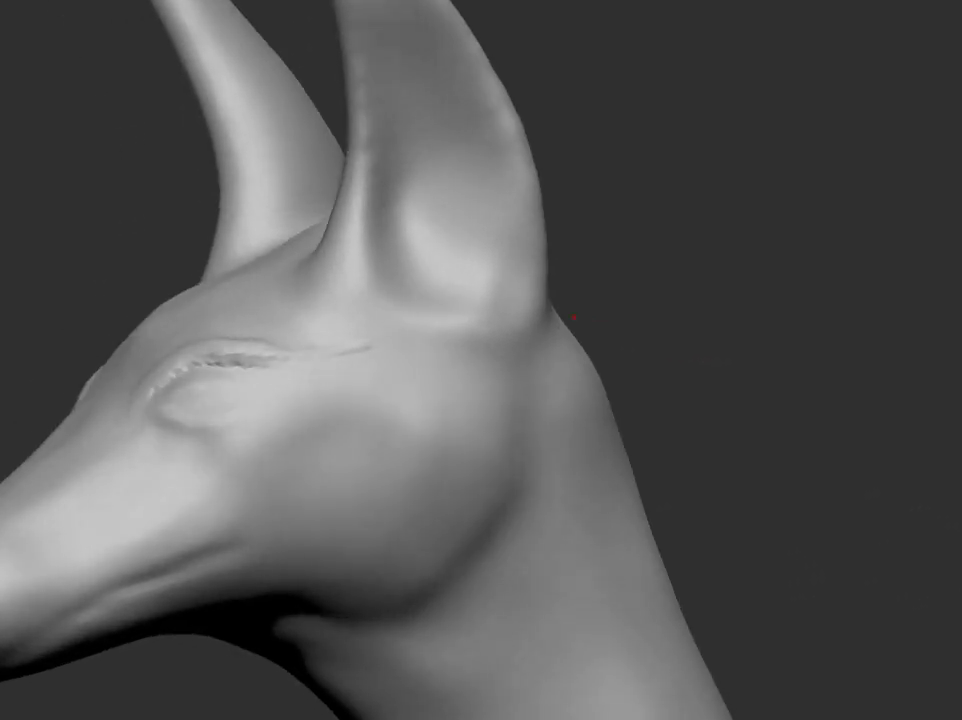
mouse_move(329, 345)
left_mouse_down()
mouse_move(726, 318)
mouse_move(132, 396)
left_mouse_up()
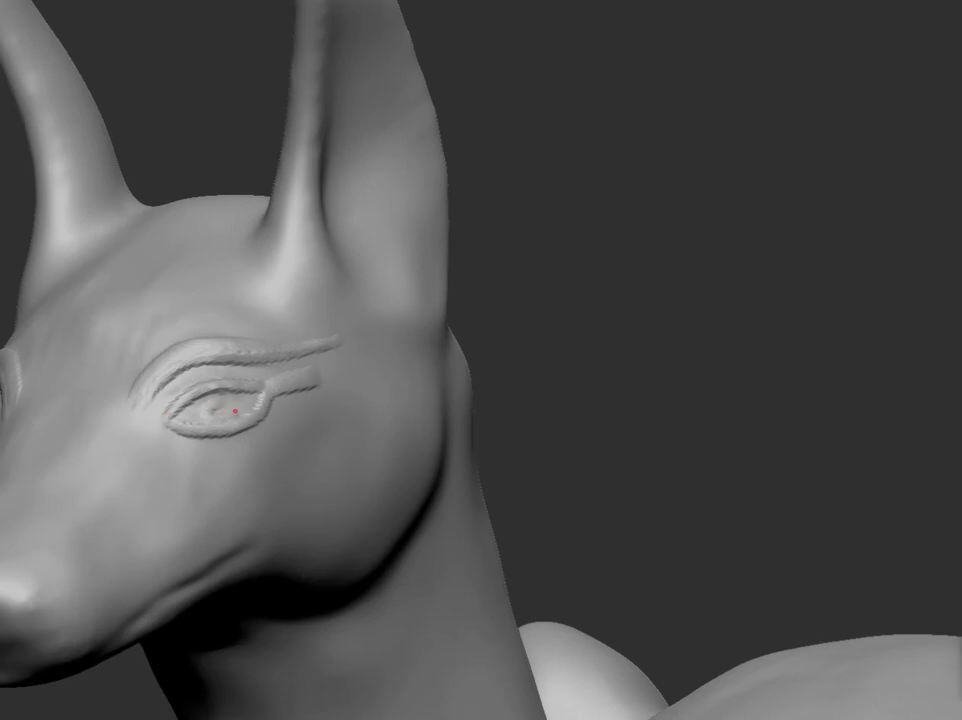
mouse_move(220, 408)
left_mouse_down()
mouse_move(610, 350)
mouse_move(220, 411)
left_mouse_up()
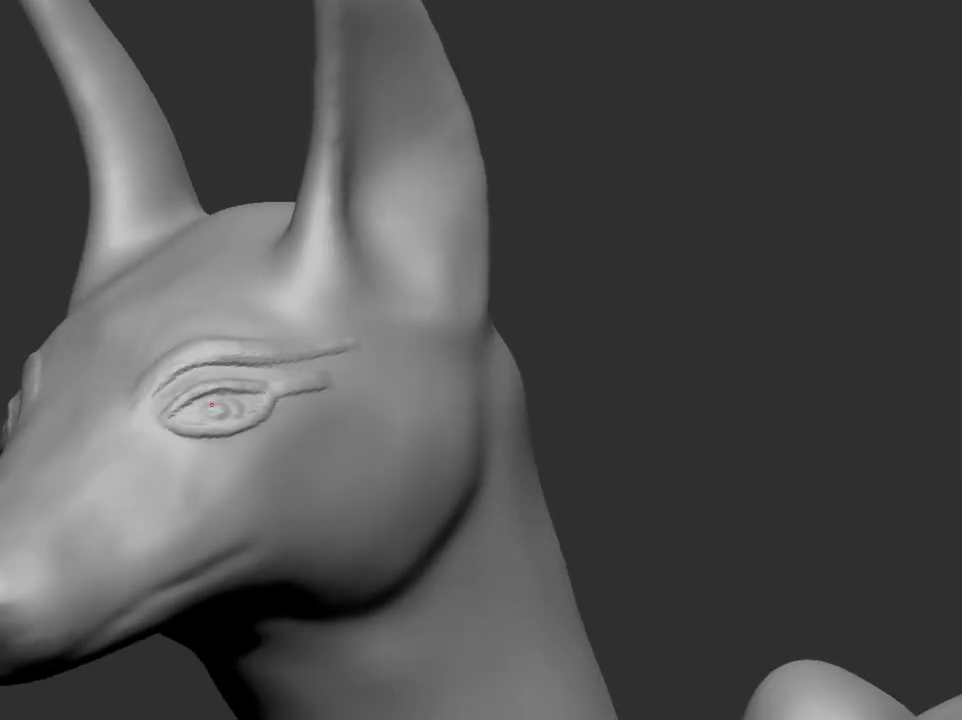
mouse_move(137, 396)
left_mouse_down()
mouse_move(698, 393)
mouse_move(405, 87)
left_mouse_up()
left_click_drag(419, 237, 378, 269)
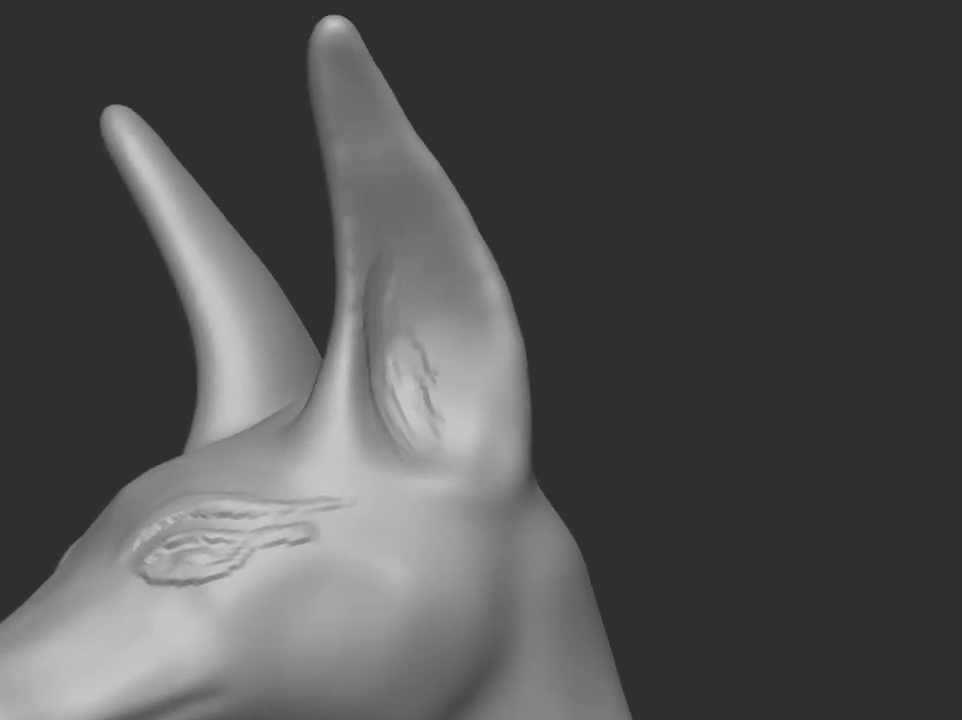
left_click_drag(361, 122, 390, 395)
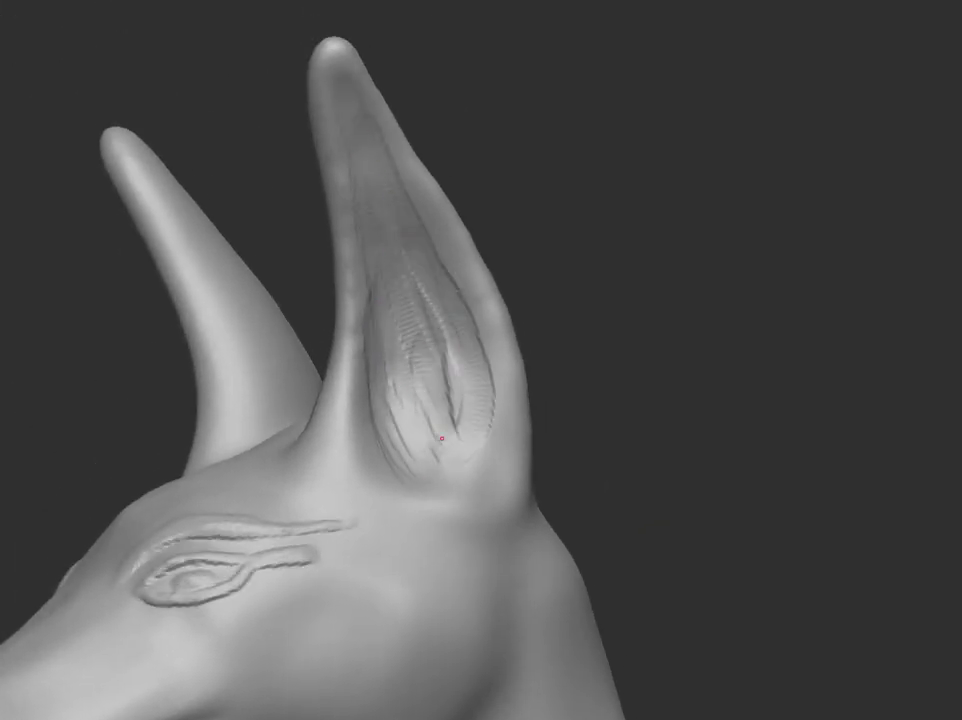
- Smooth the inner-ear striations into soft diagonal crease lines
left_click_drag(417, 434, 386, 310)
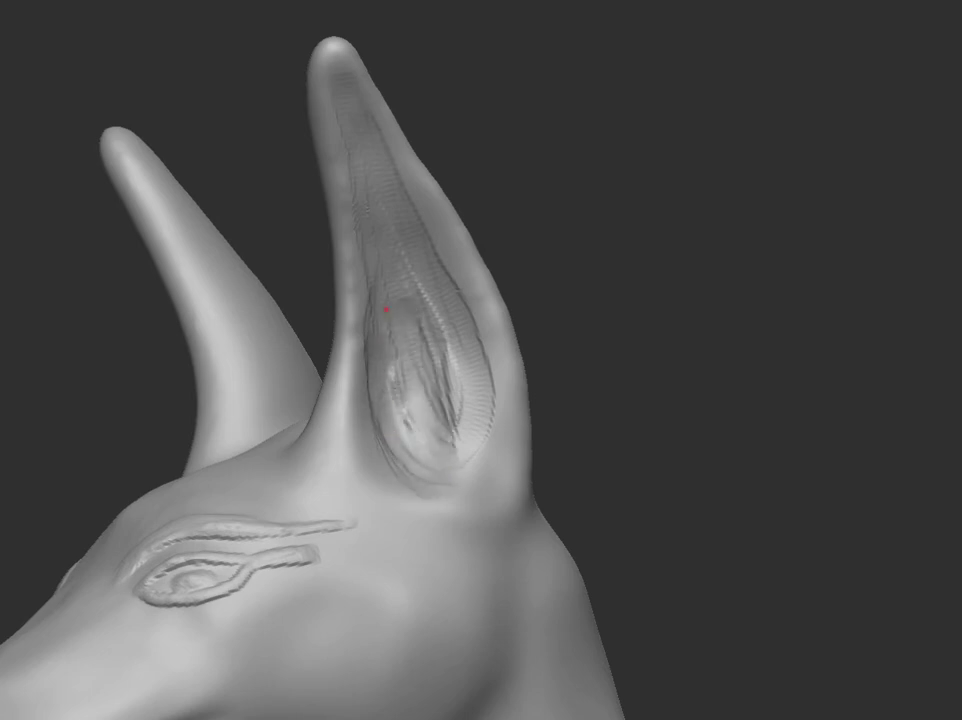
mouse_move(370, 195)
left_mouse_down()
mouse_move(457, 430)
mouse_move(401, 337)
left_mouse_up()
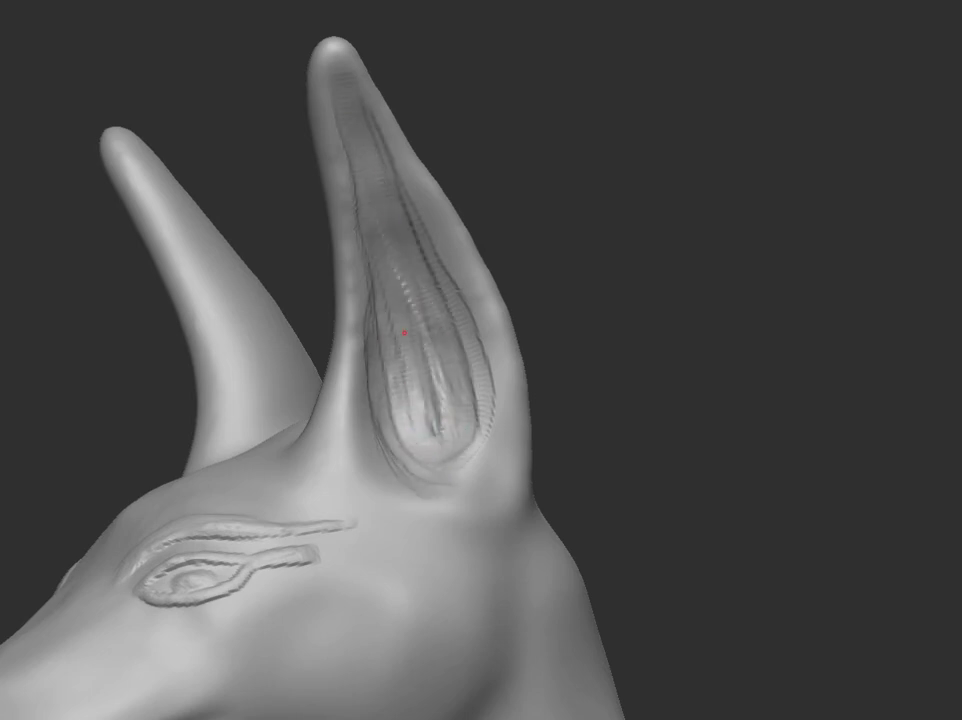
mouse_move(620, 420)
left_mouse_down()
mouse_move(708, 510)
mouse_move(691, 511)
mouse_move(329, 113)
left_mouse_up()
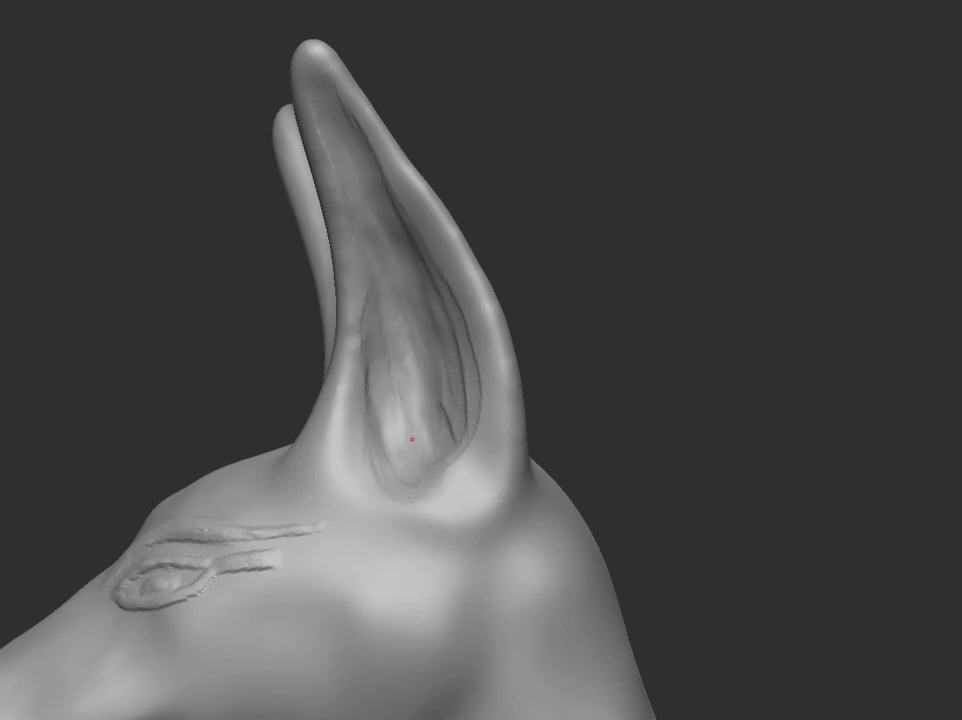
mouse_move(620, 330)
left_mouse_down()
mouse_move(694, 296)
mouse_move(345, 128)
left_mouse_up()
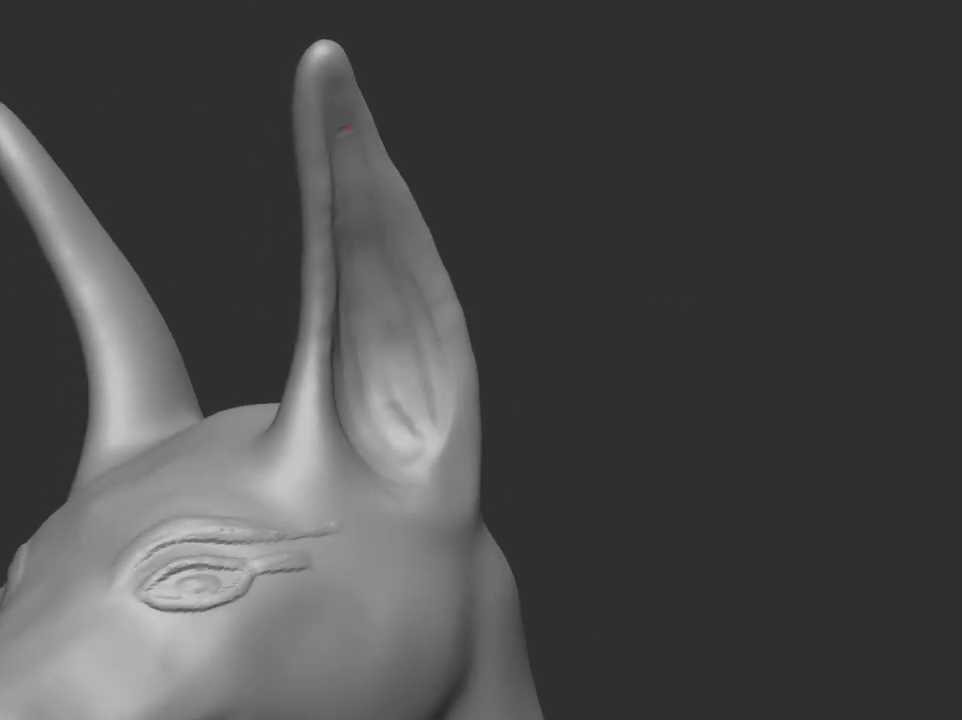
mouse_move(620, 380)
left_mouse_down()
mouse_move(659, 399)
mouse_move(659, 386)
mouse_move(230, 561)
left_mouse_up()
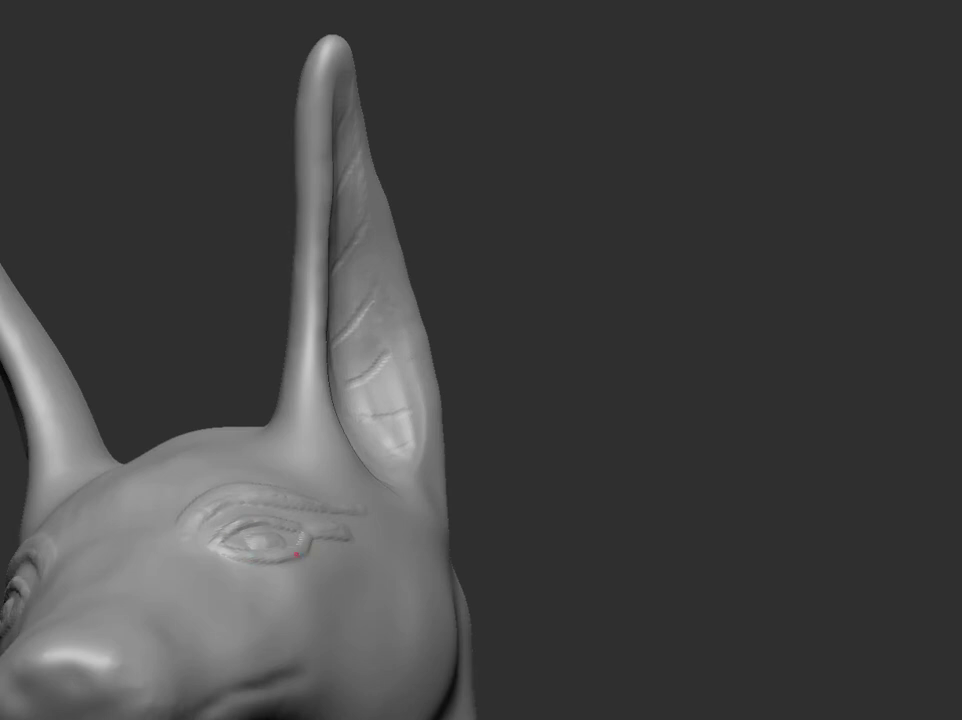
- Orbit around the jackal's head, neck and body to inspect it side-on and three-quarter front
left_click_drag(271, 492, 260, 485)
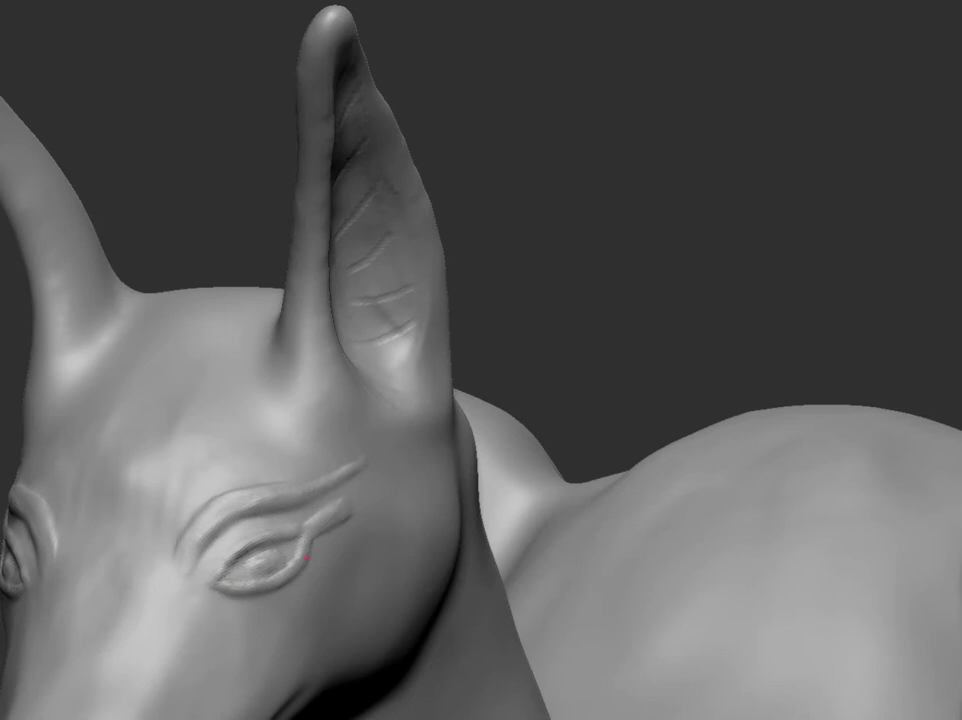
mouse_move(183, 573)
left_mouse_down()
mouse_move(625, 290)
mouse_move(575, 322)
mouse_move(594, 307)
mouse_move(173, 393)
mouse_move(175, 414)
mouse_move(657, 333)
mouse_move(612, 369)
mouse_move(181, 460)
mouse_move(575, 374)
mouse_move(786, 440)
mouse_move(793, 506)
mouse_move(178, 490)
left_mouse_up()
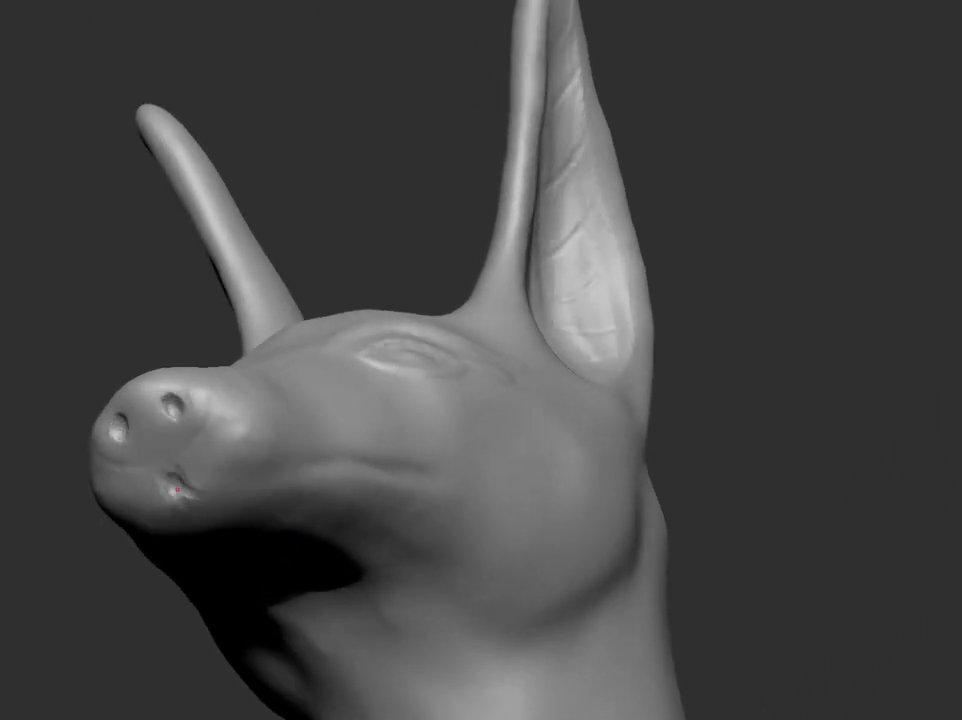
mouse_move(760, 380)
left_mouse_down()
mouse_move(812, 359)
mouse_move(800, 330)
left_mouse_up()
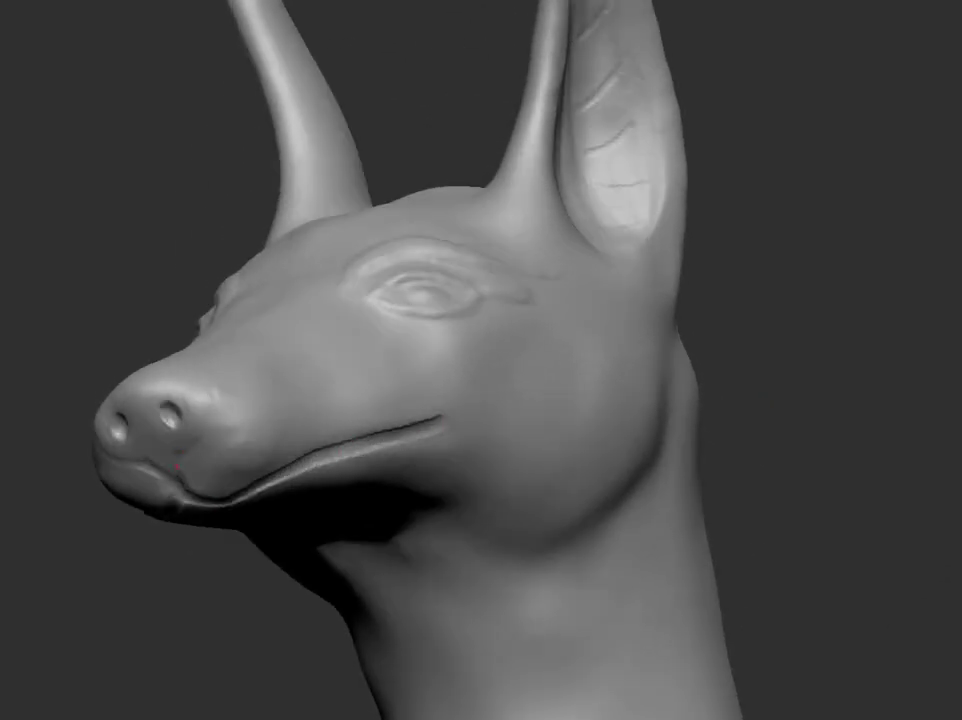
mouse_move(213, 404)
left_mouse_down()
mouse_move(150, 310)
mouse_move(194, 453)
left_mouse_up()
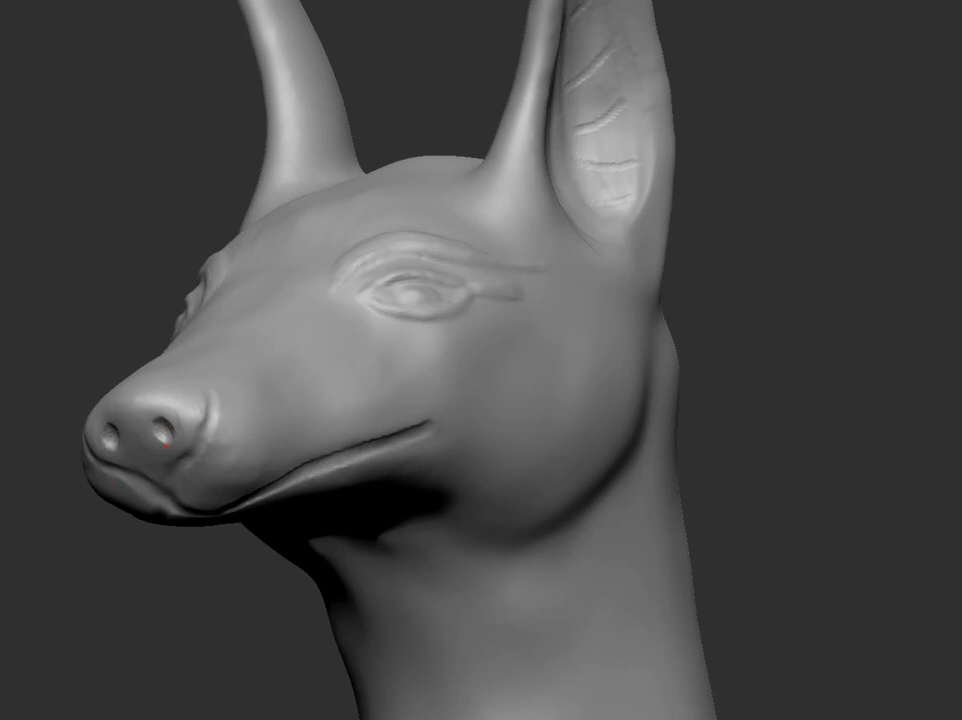
- Orbit and zoom around the head to review the muzzle, eye, cheek and jaw from several angles
left_click_drag(166, 446, 335, 266)
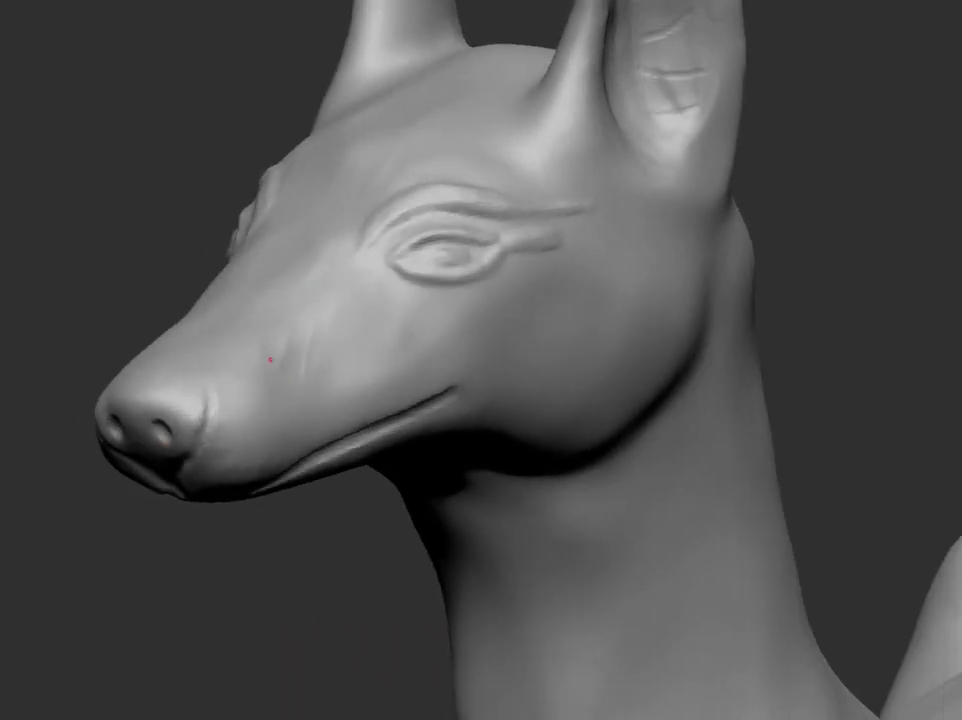
mouse_move(270, 358)
left_mouse_down()
mouse_move(235, 337)
mouse_move(290, 161)
mouse_move(324, 359)
left_mouse_up()
mouse_move(409, 350)
left_mouse_down()
mouse_move(786, 365)
mouse_move(533, 475)
left_mouse_up()
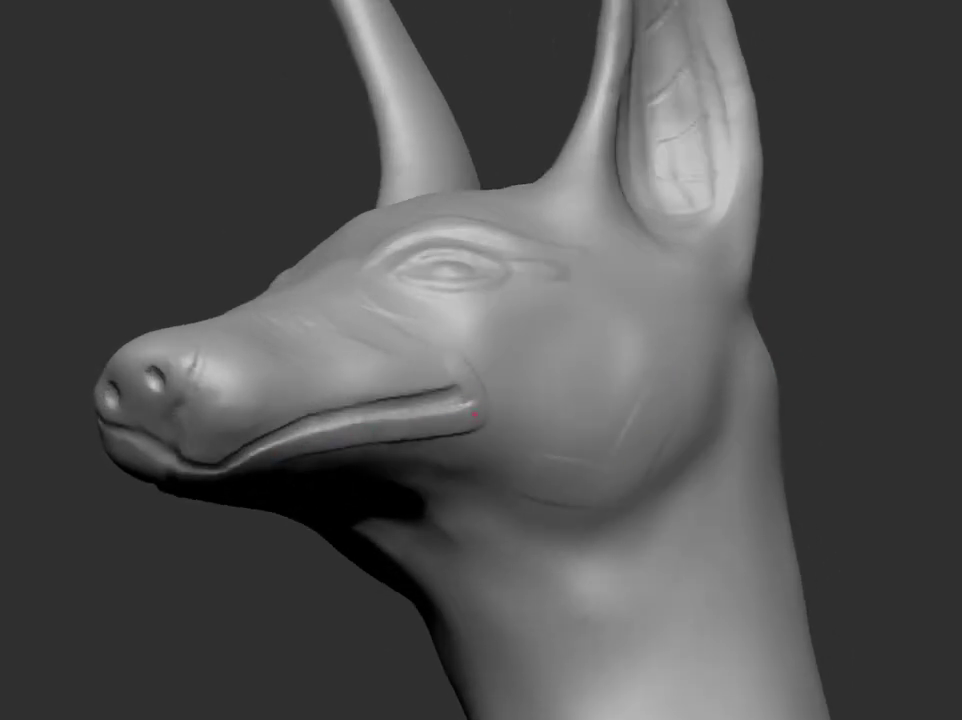
mouse_move(475, 415)
left_mouse_down()
mouse_move(859, 348)
mouse_move(330, 468)
left_mouse_up()
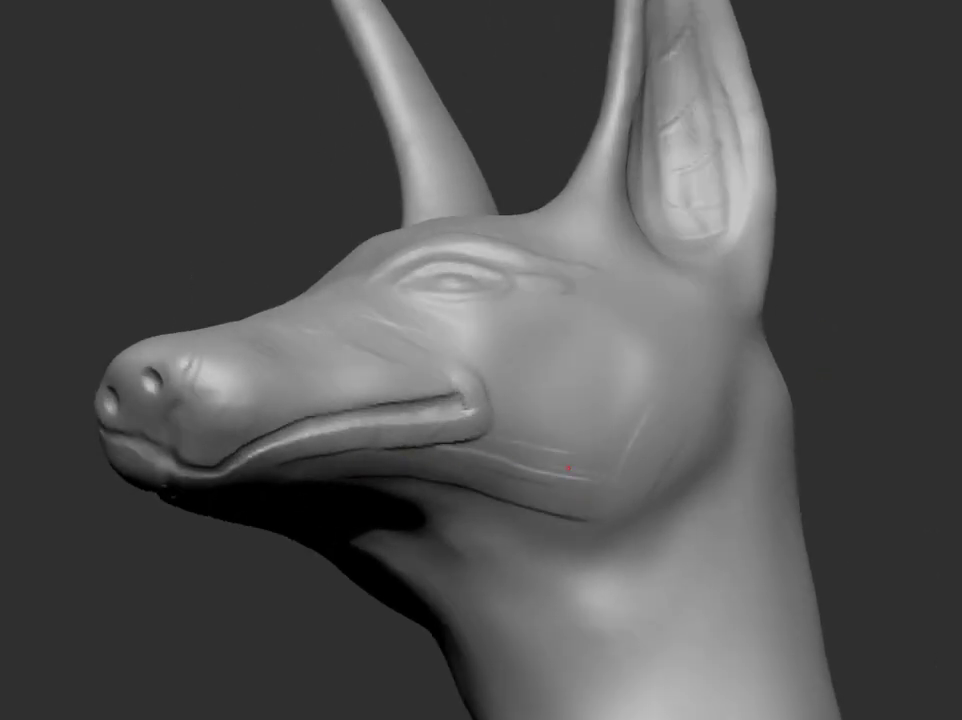
left_click_drag(568, 467, 353, 386)
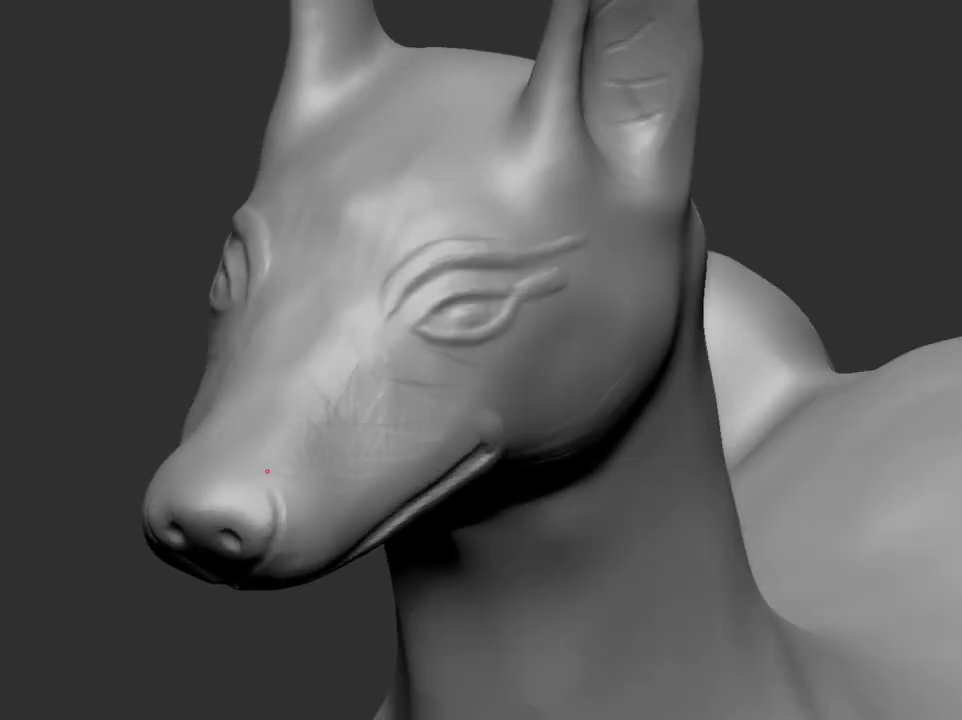
mouse_move(267, 471)
left_mouse_down()
mouse_move(784, 148)
mouse_move(277, 457)
mouse_move(865, 247)
mouse_move(260, 586)
left_mouse_up()
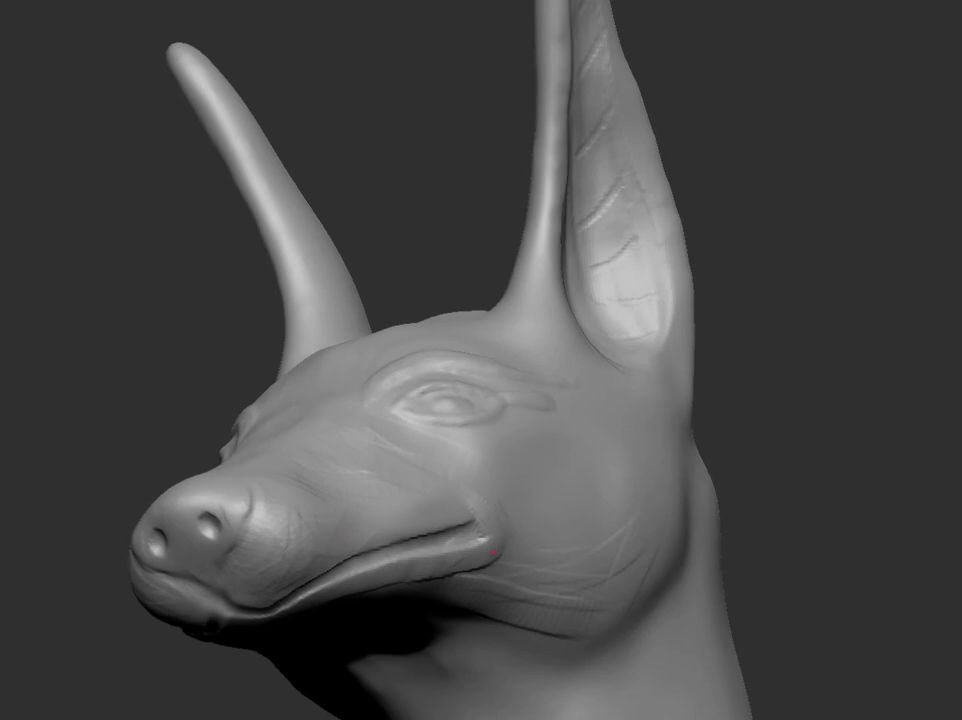
mouse_move(493, 551)
left_mouse_down()
mouse_move(795, 500)
mouse_move(391, 402)
mouse_move(833, 241)
mouse_move(790, 384)
mouse_move(760, 410)
mouse_move(509, 320)
left_mouse_up()
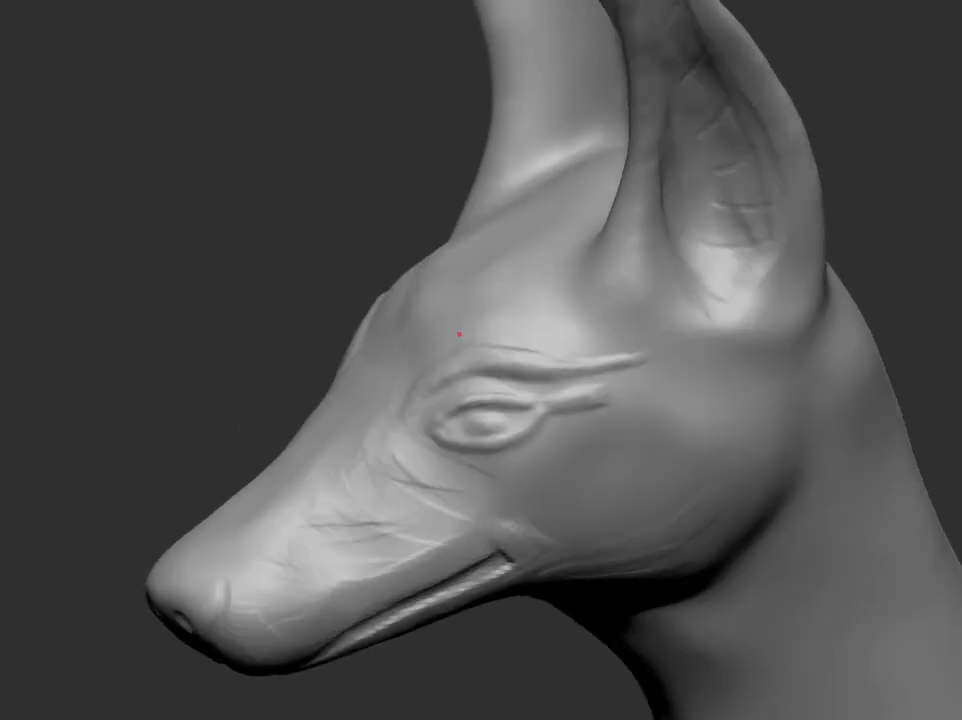
mouse_move(512, 276)
left_mouse_down()
mouse_move(816, 369)
mouse_move(780, 370)
left_mouse_up()
left_click_drag(407, 226, 411, 381, "alt")
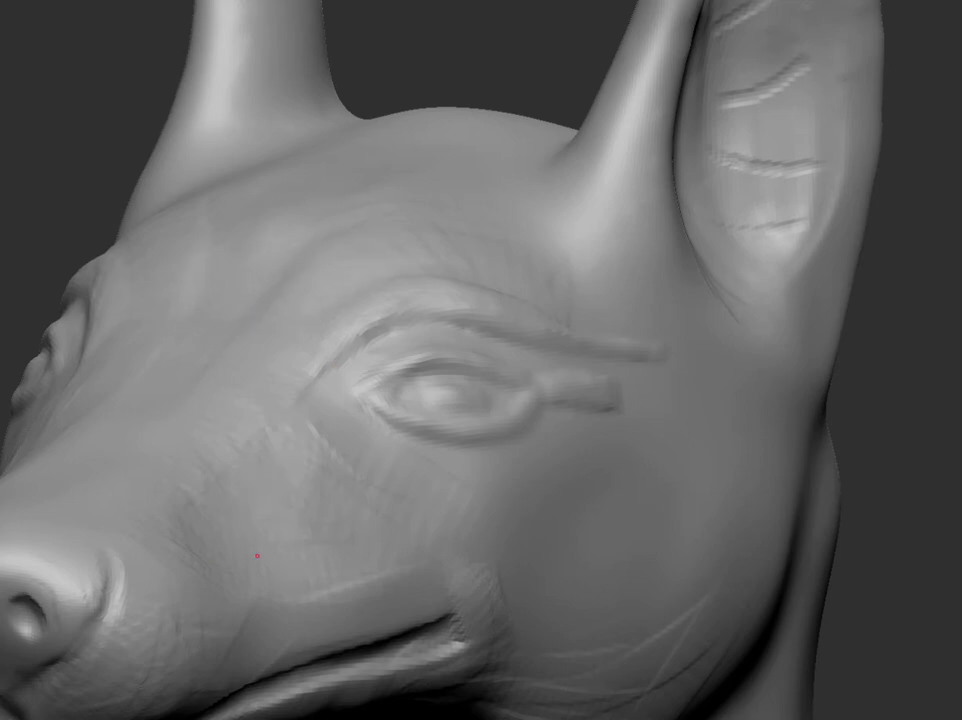
left_click_drag(480, 590, 509, 507, "alt")
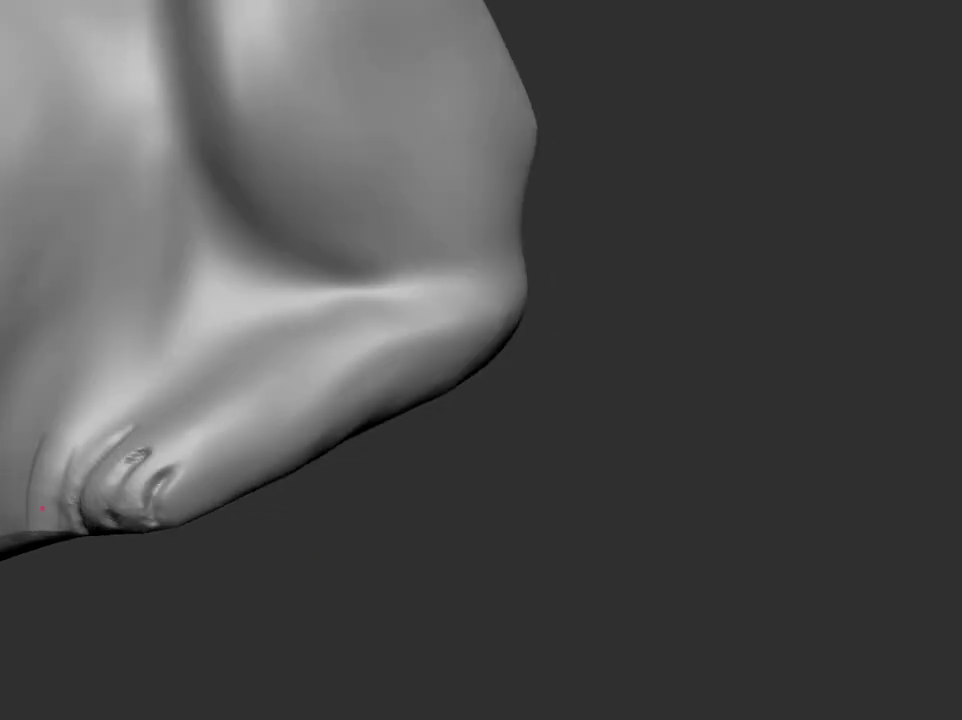
- Carve another toe groove at the paw tip and a crease up the inner leg into the body
left_click_drag(39, 509, 215, 285)
left_click_drag(70, 440, 202, 340)
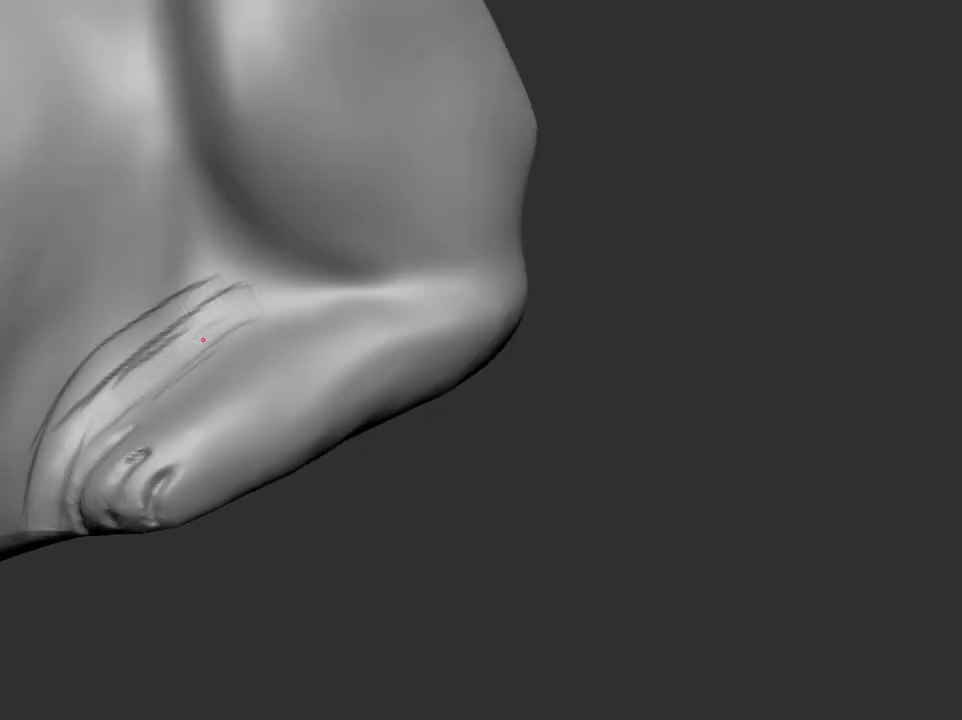
left_click_drag(230, 262, 150, 35)
left_click_drag(130, 90, 220, 220)
left_click_drag(279, 279, 150, 160)
mouse_move(115, 15)
left_mouse_down()
mouse_move(232, 245)
mouse_move(281, 303)
mouse_move(39, 485)
mouse_move(47, 515)
mouse_move(60, 270)
mouse_move(156, 78)
left_mouse_up()
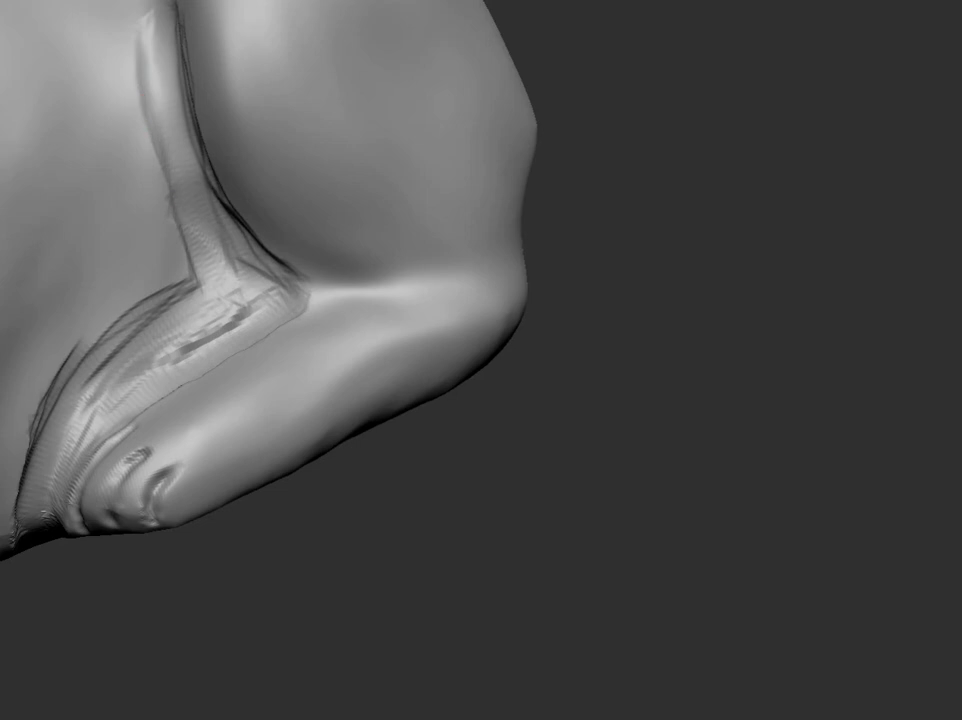